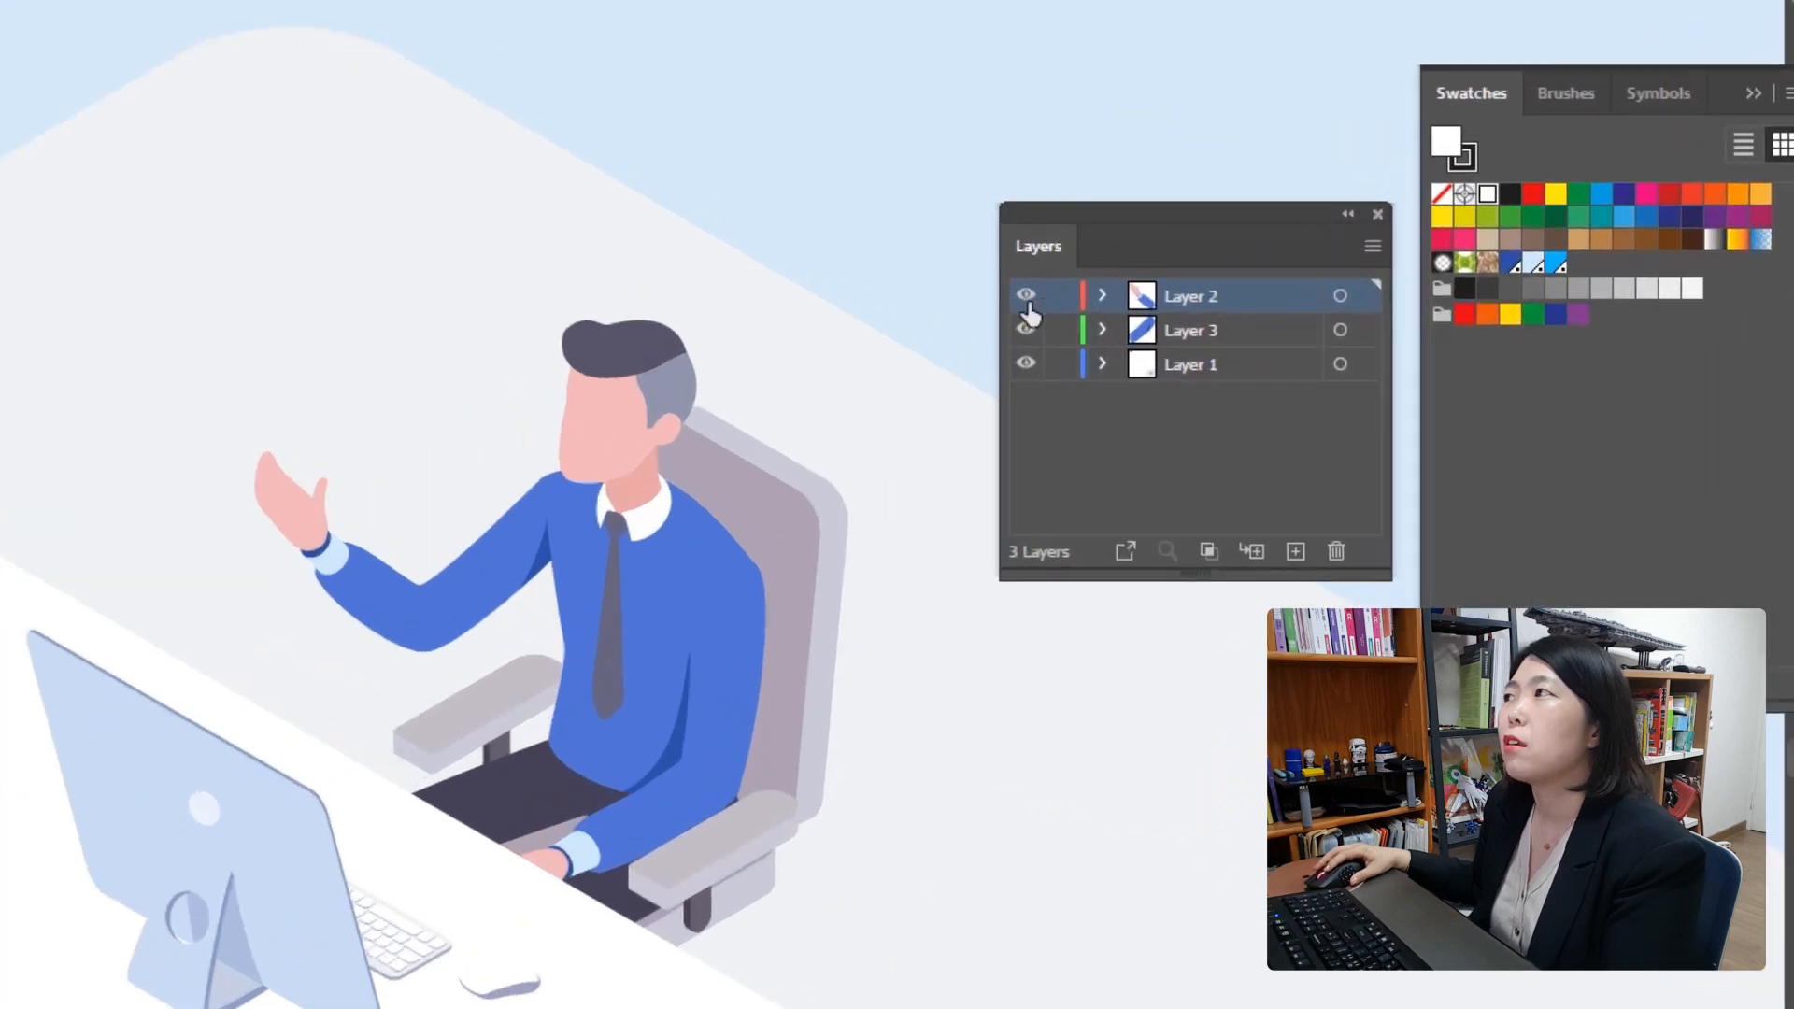
Hide all three layers and turn Layer 1 back on to examine the artwork it holds
left_click(1073, 270)
left_click(1025, 332)
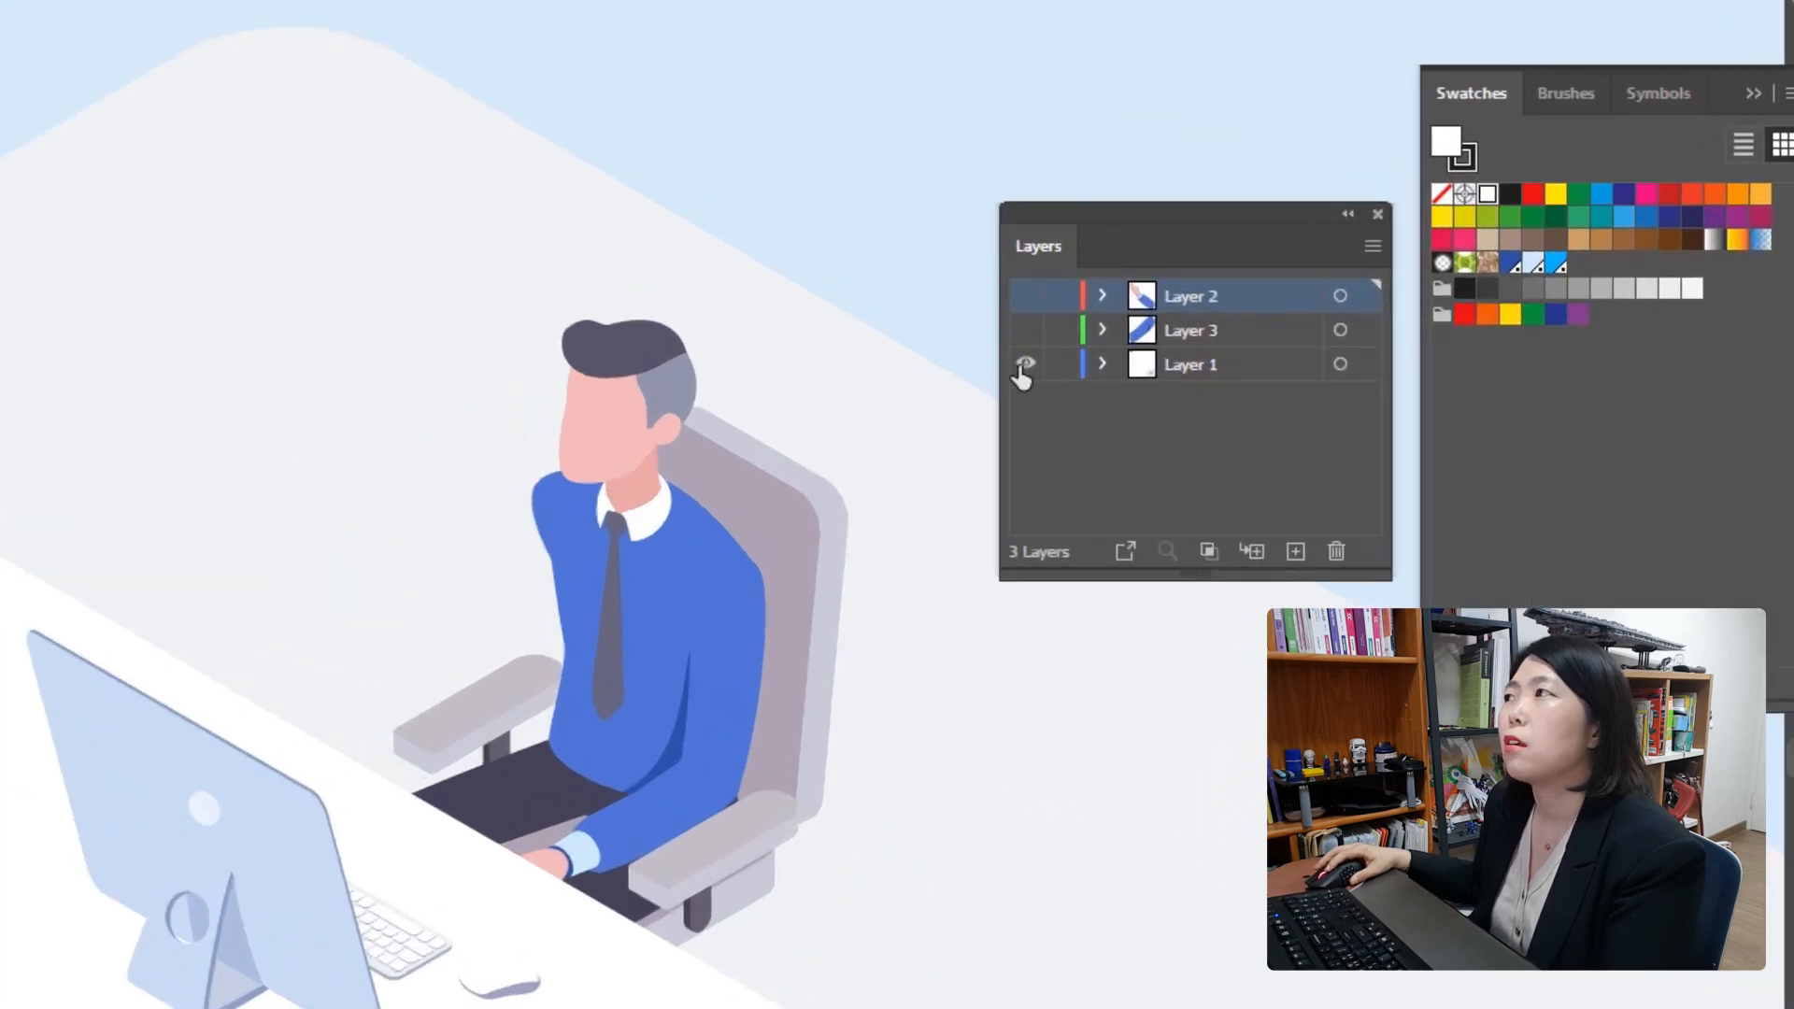
left_click(1025, 364)
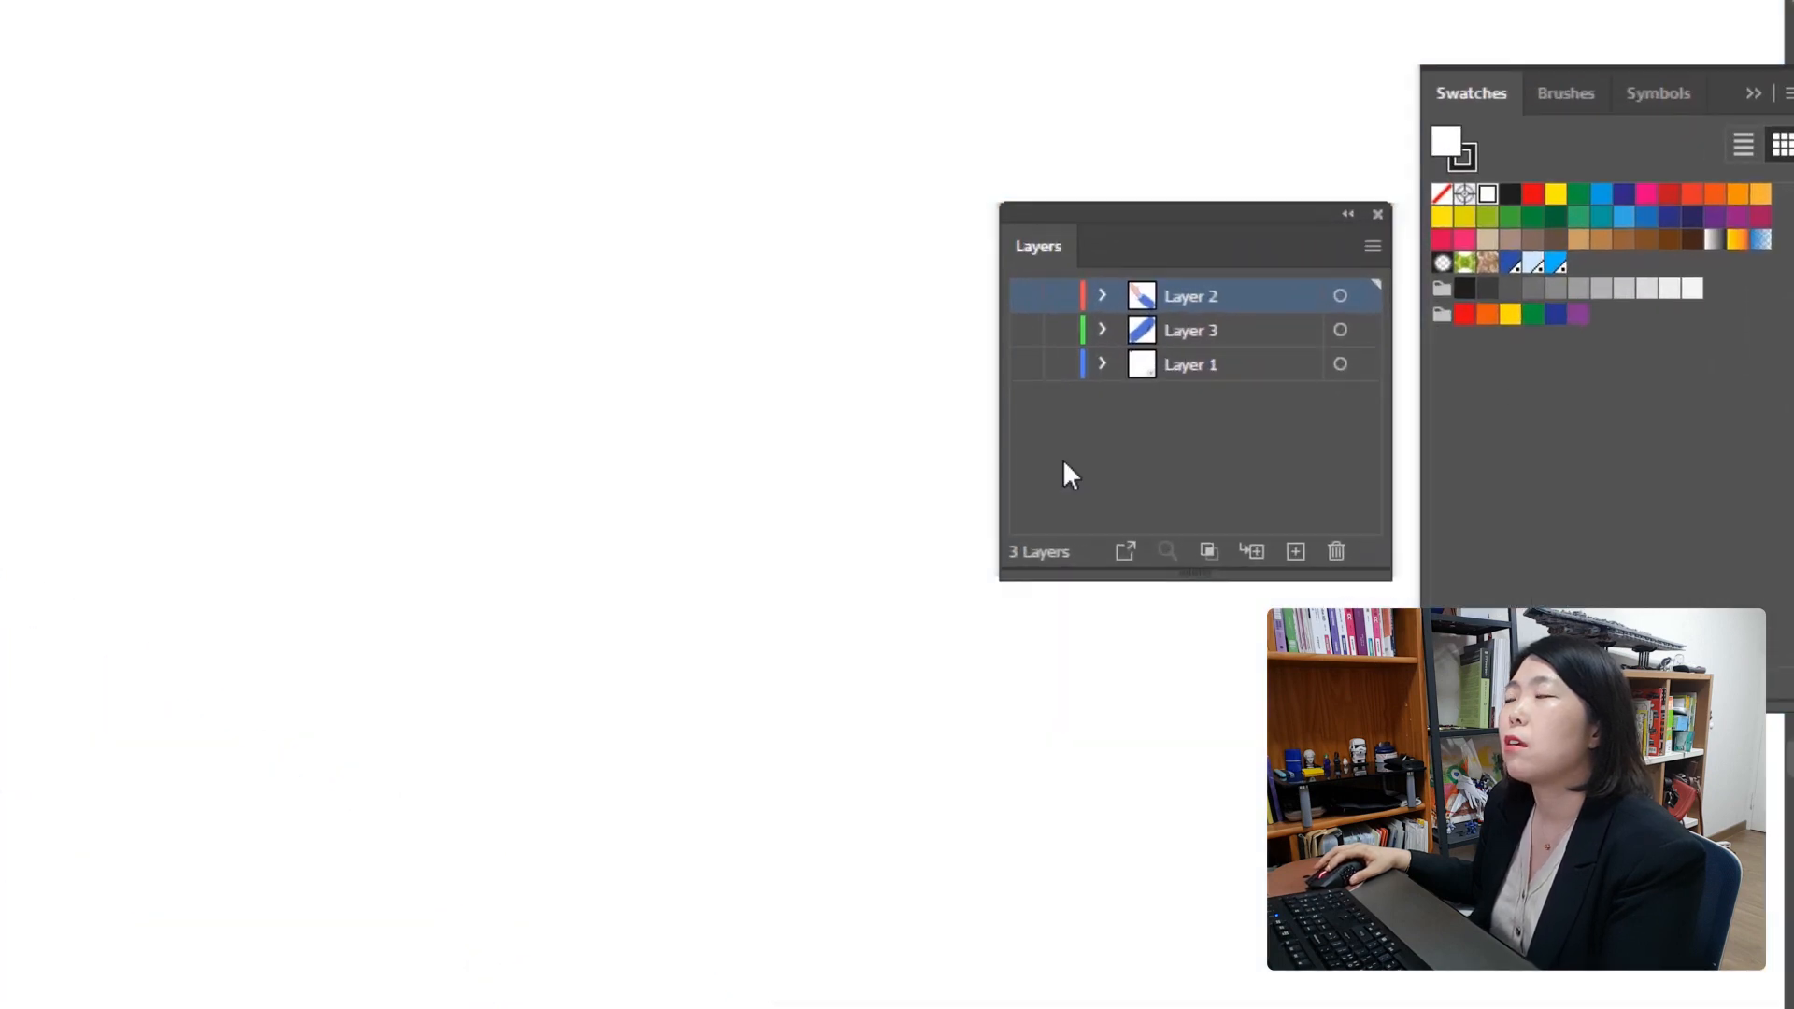
left_click(1028, 373)
left_click(1028, 374)
left_click(1027, 374)
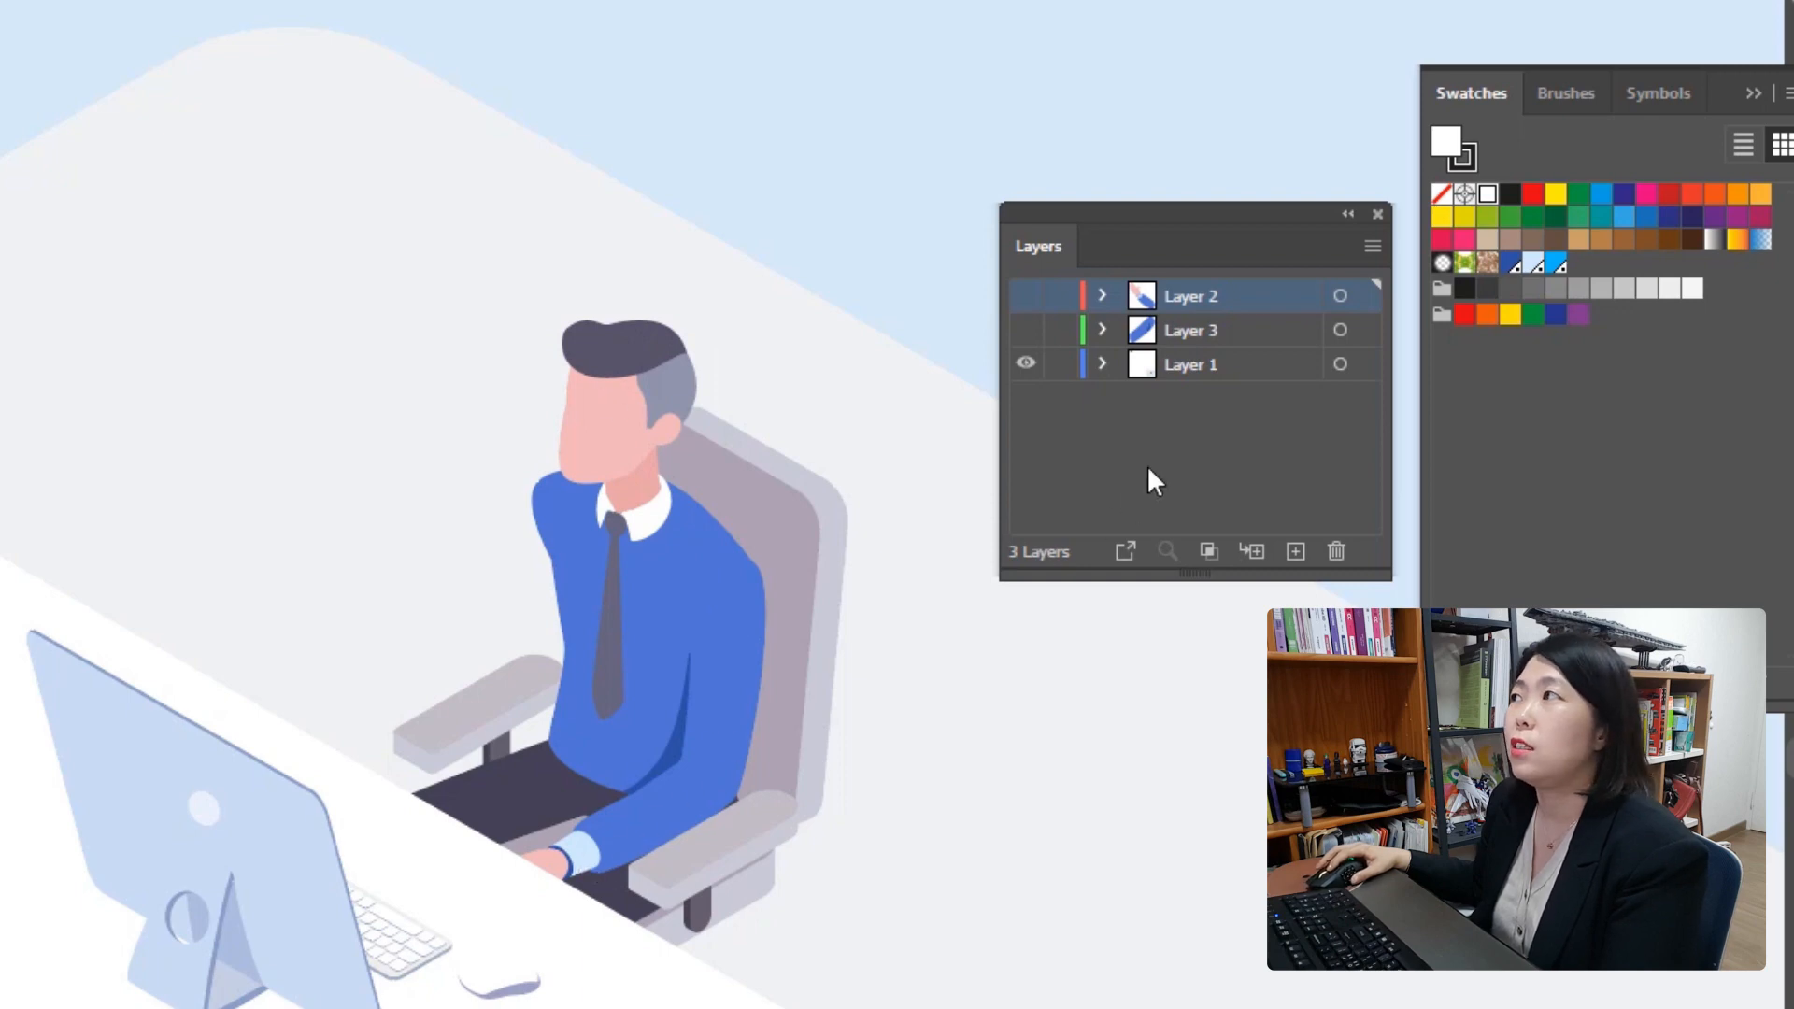
Toggle the visibility of Layer 3 and Layer 2 to examine the upper arm and forearm separately, leaving both layers visible
left_click(1026, 331)
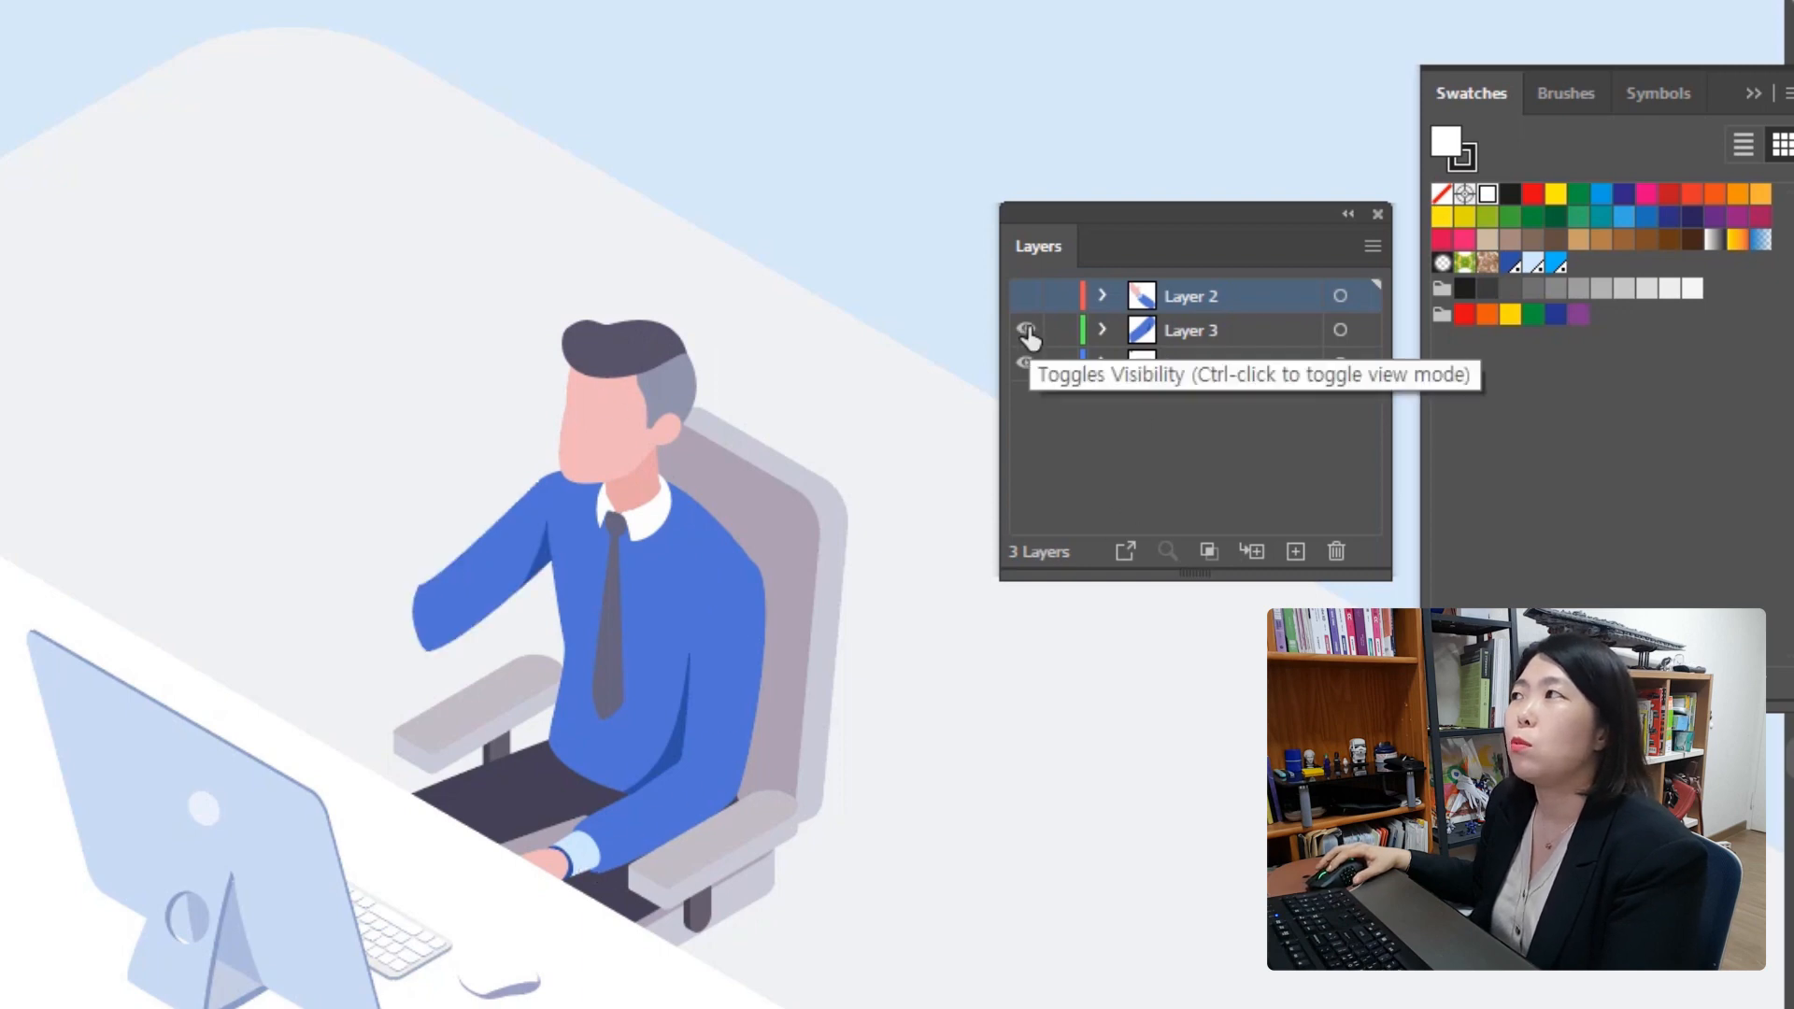
left_click(1026, 297)
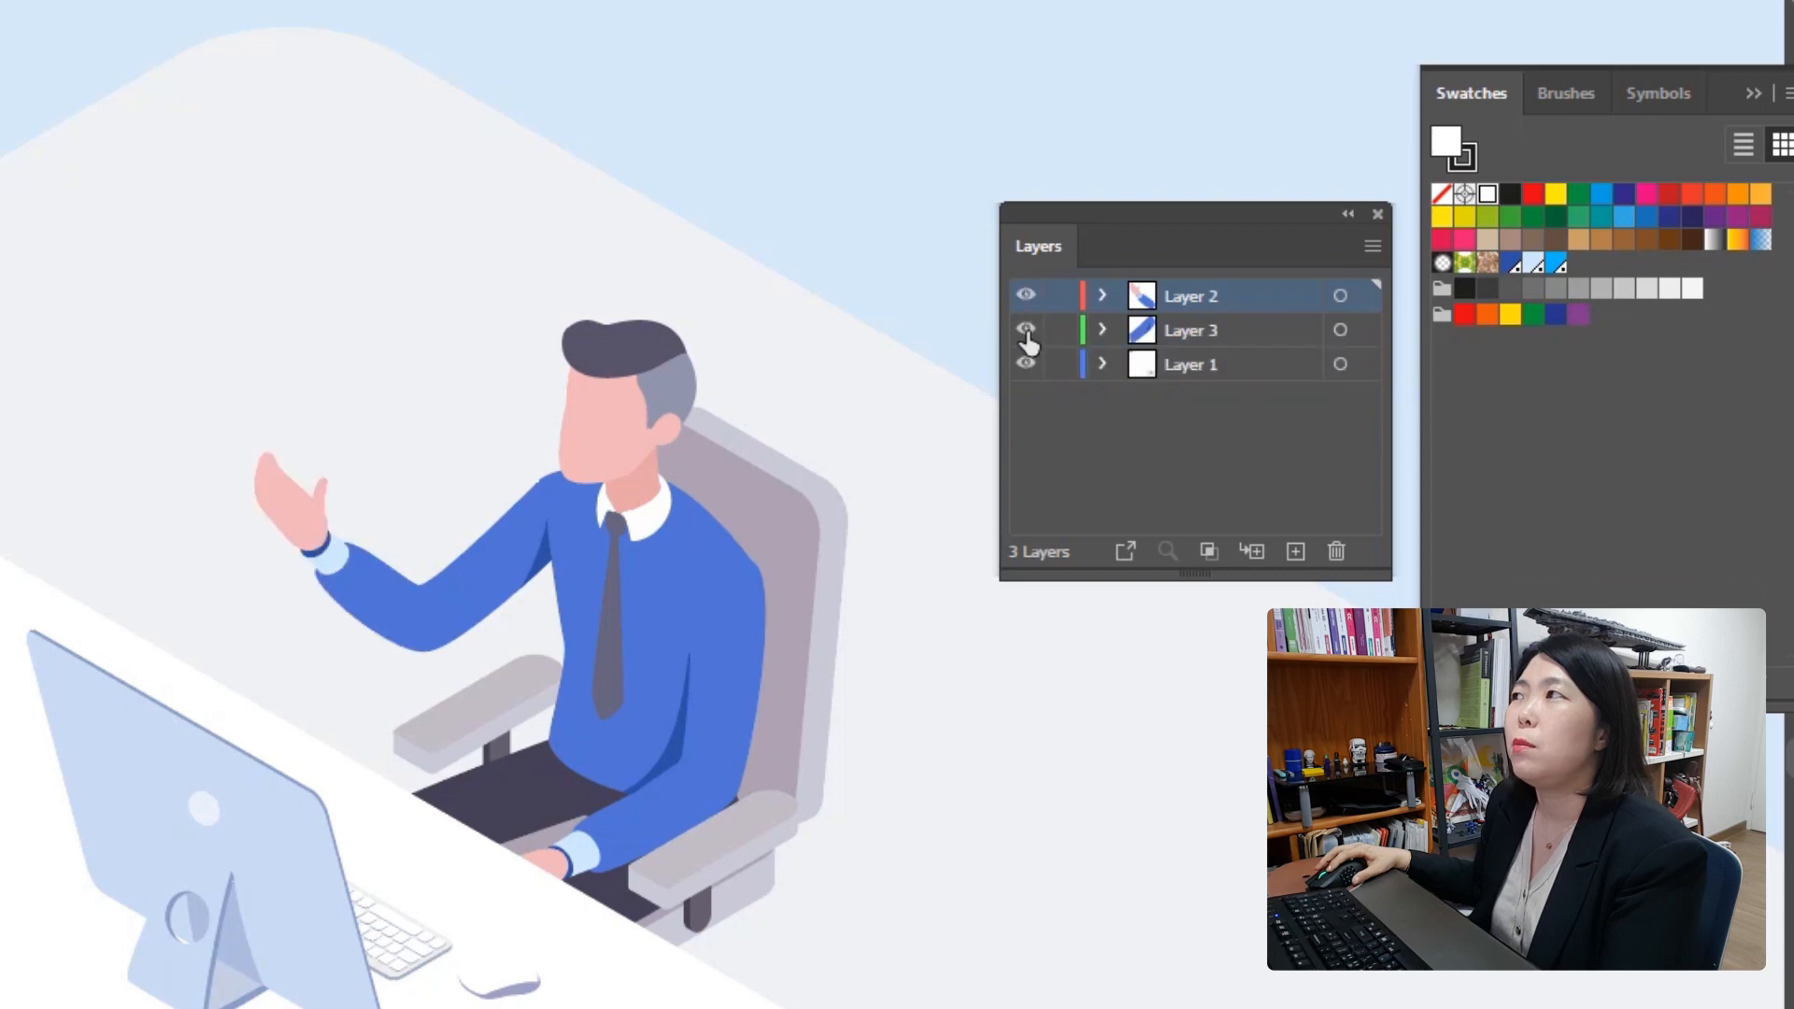
left_click(1026, 330)
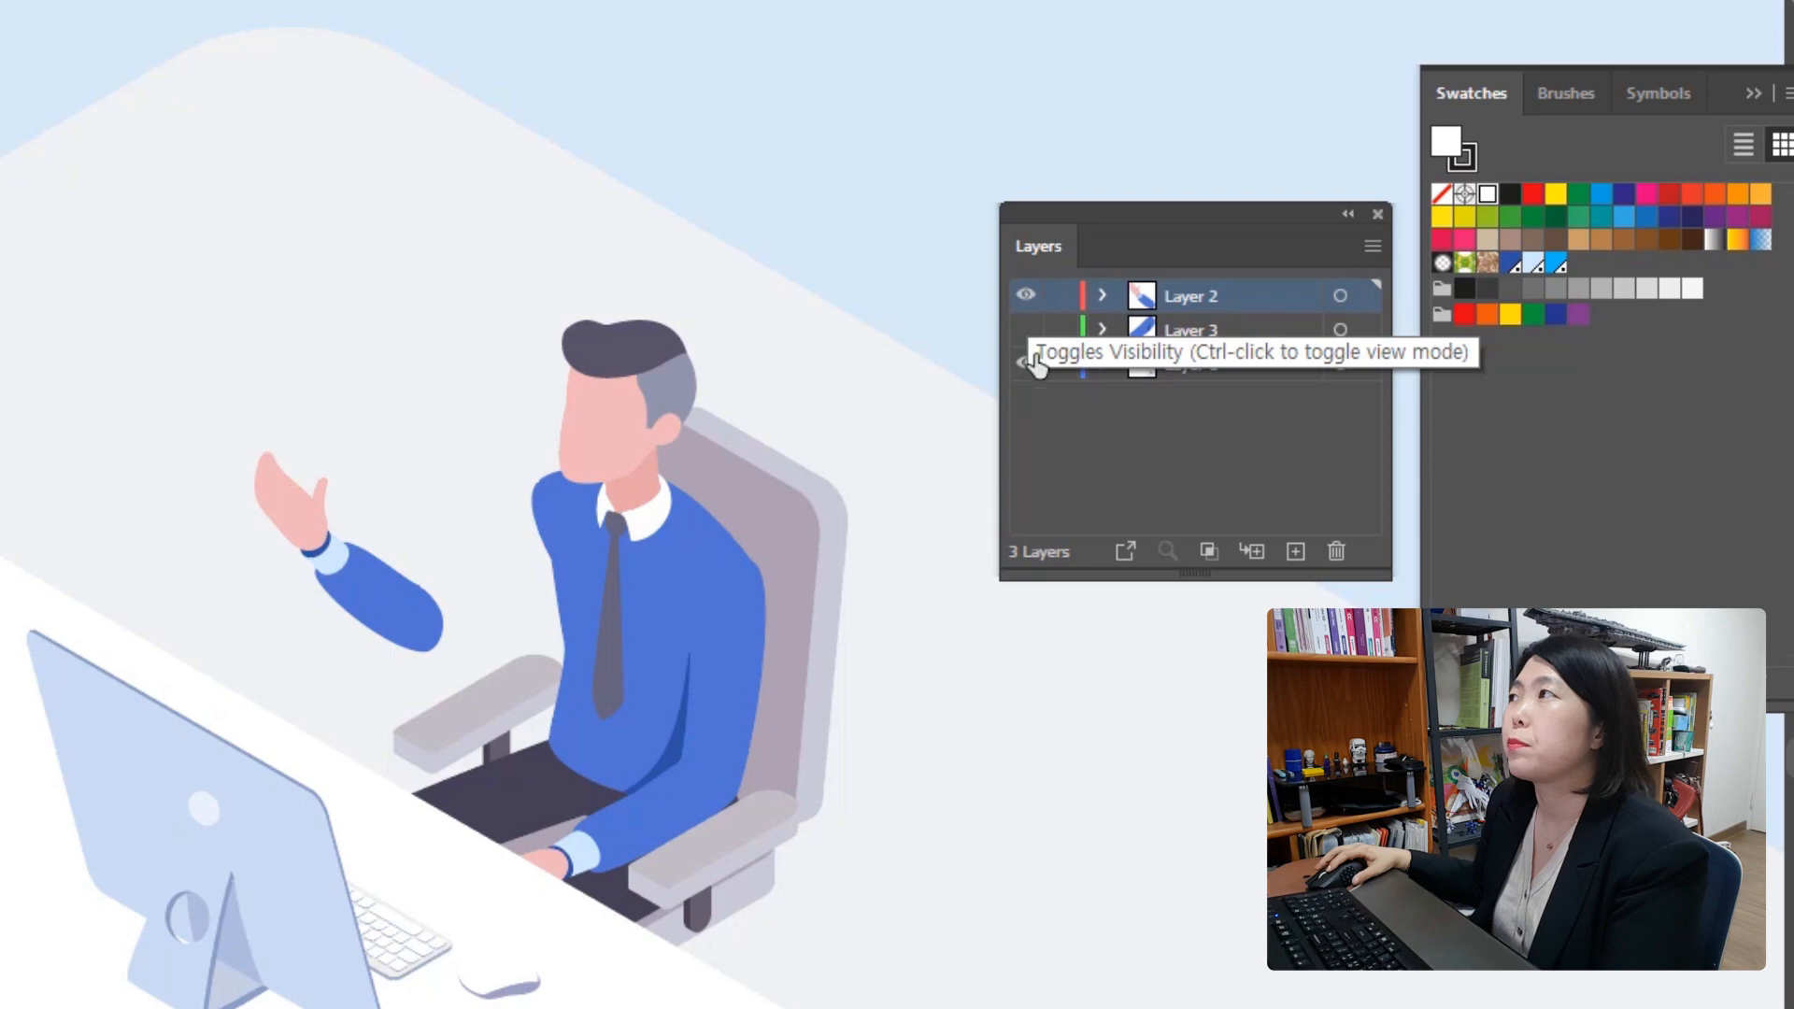
left_click(1027, 331)
left_click(1026, 330)
left_click(1026, 295)
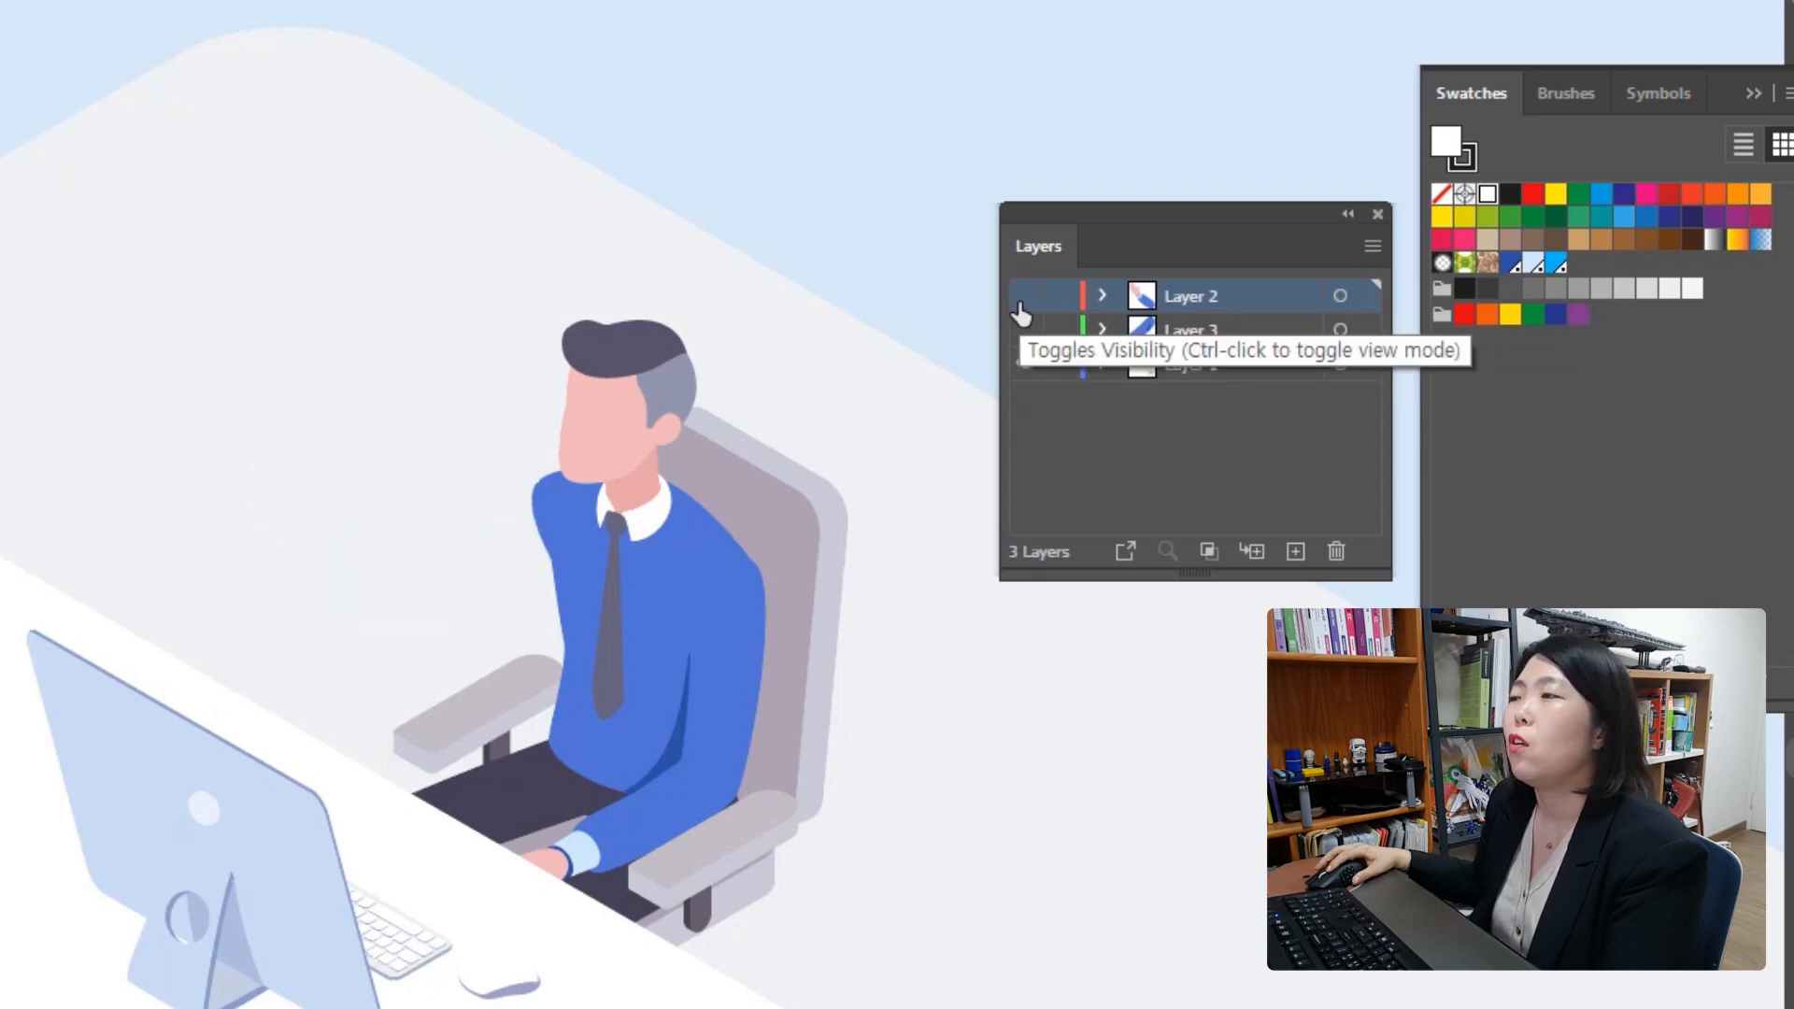
left_click(1026, 330)
left_click(1026, 295)
left_click(1025, 299)
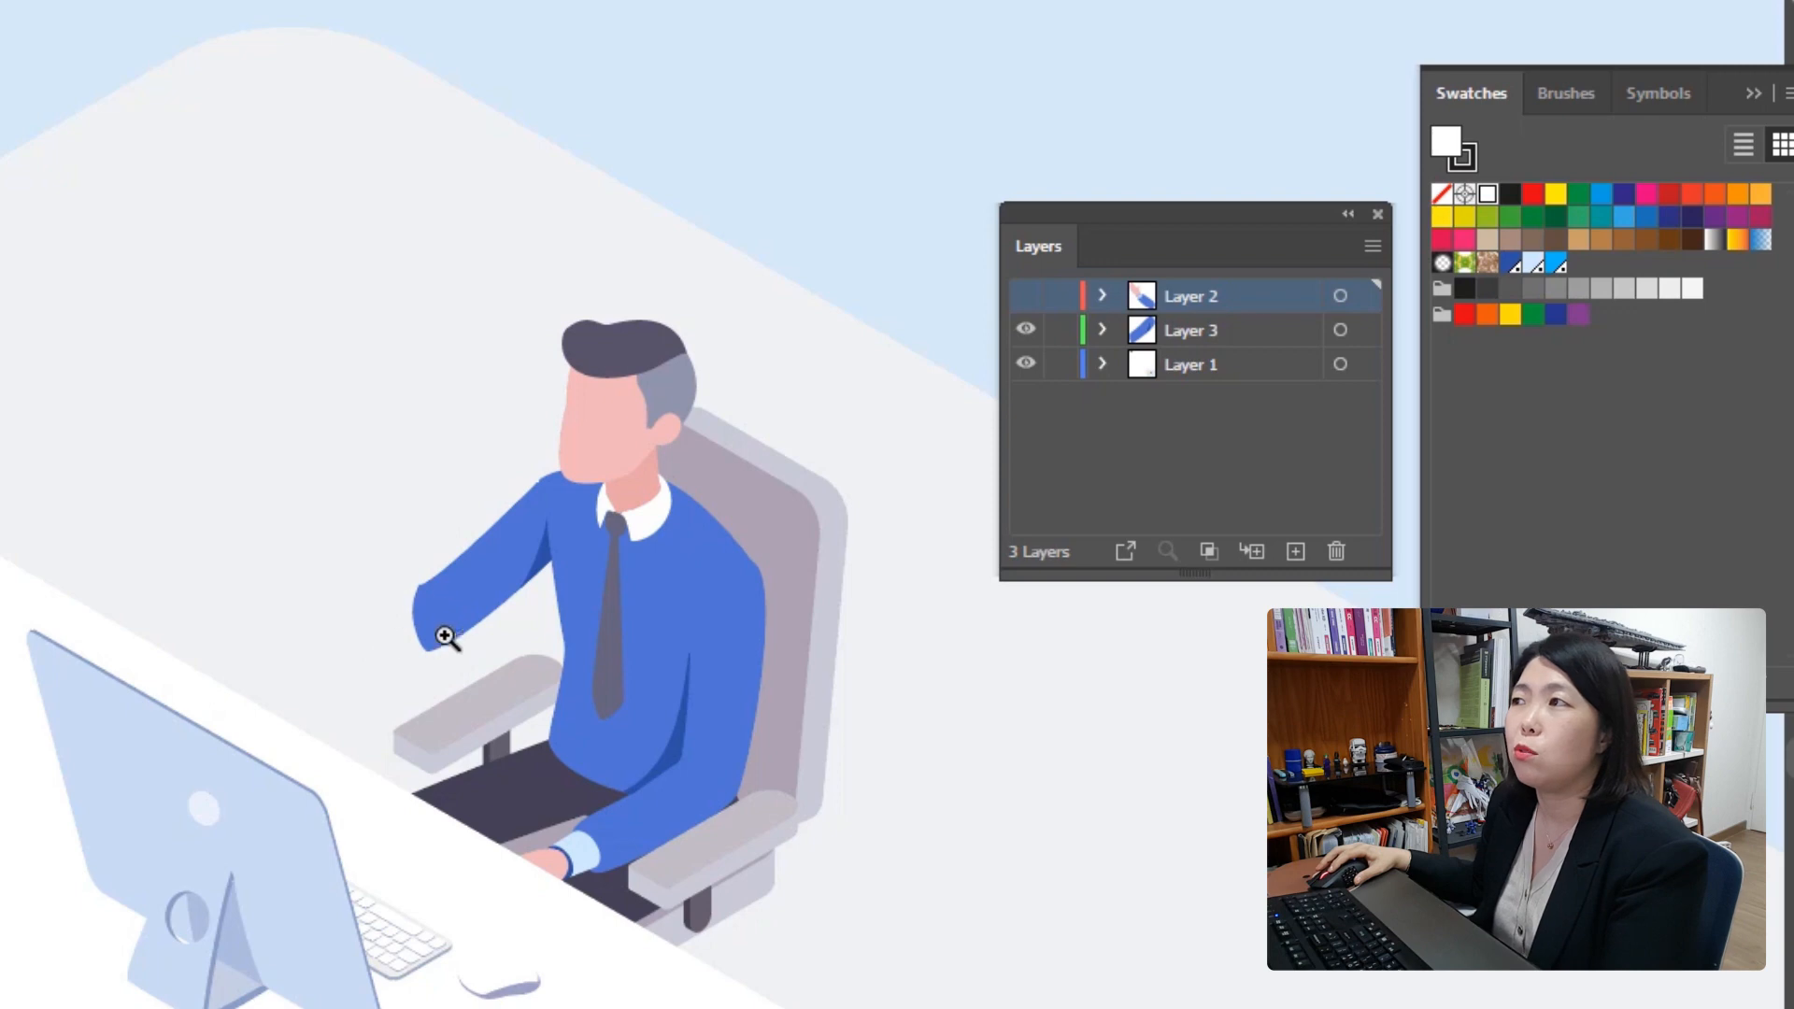
left_click(1025, 295)
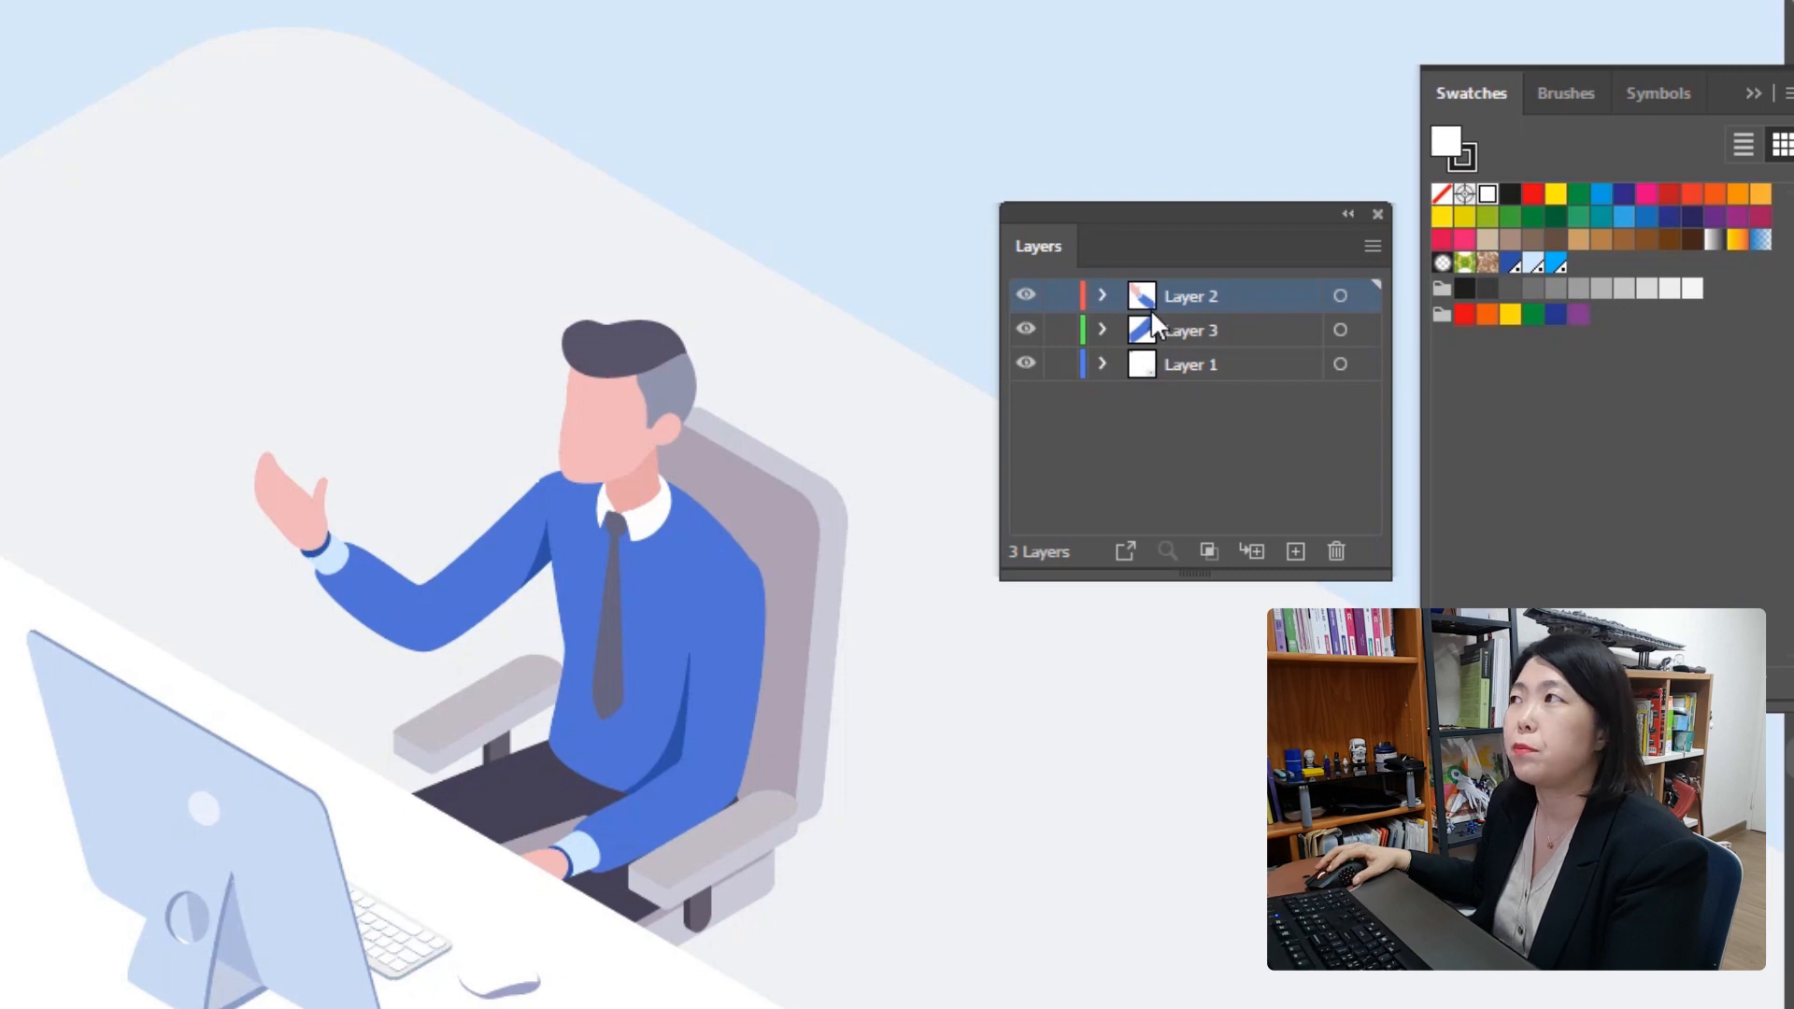
Switch off Layer 2, Layer 3 and Layer 1 in turn to compare their contents, and show them again
left_click(1026, 295)
left_click(1026, 330)
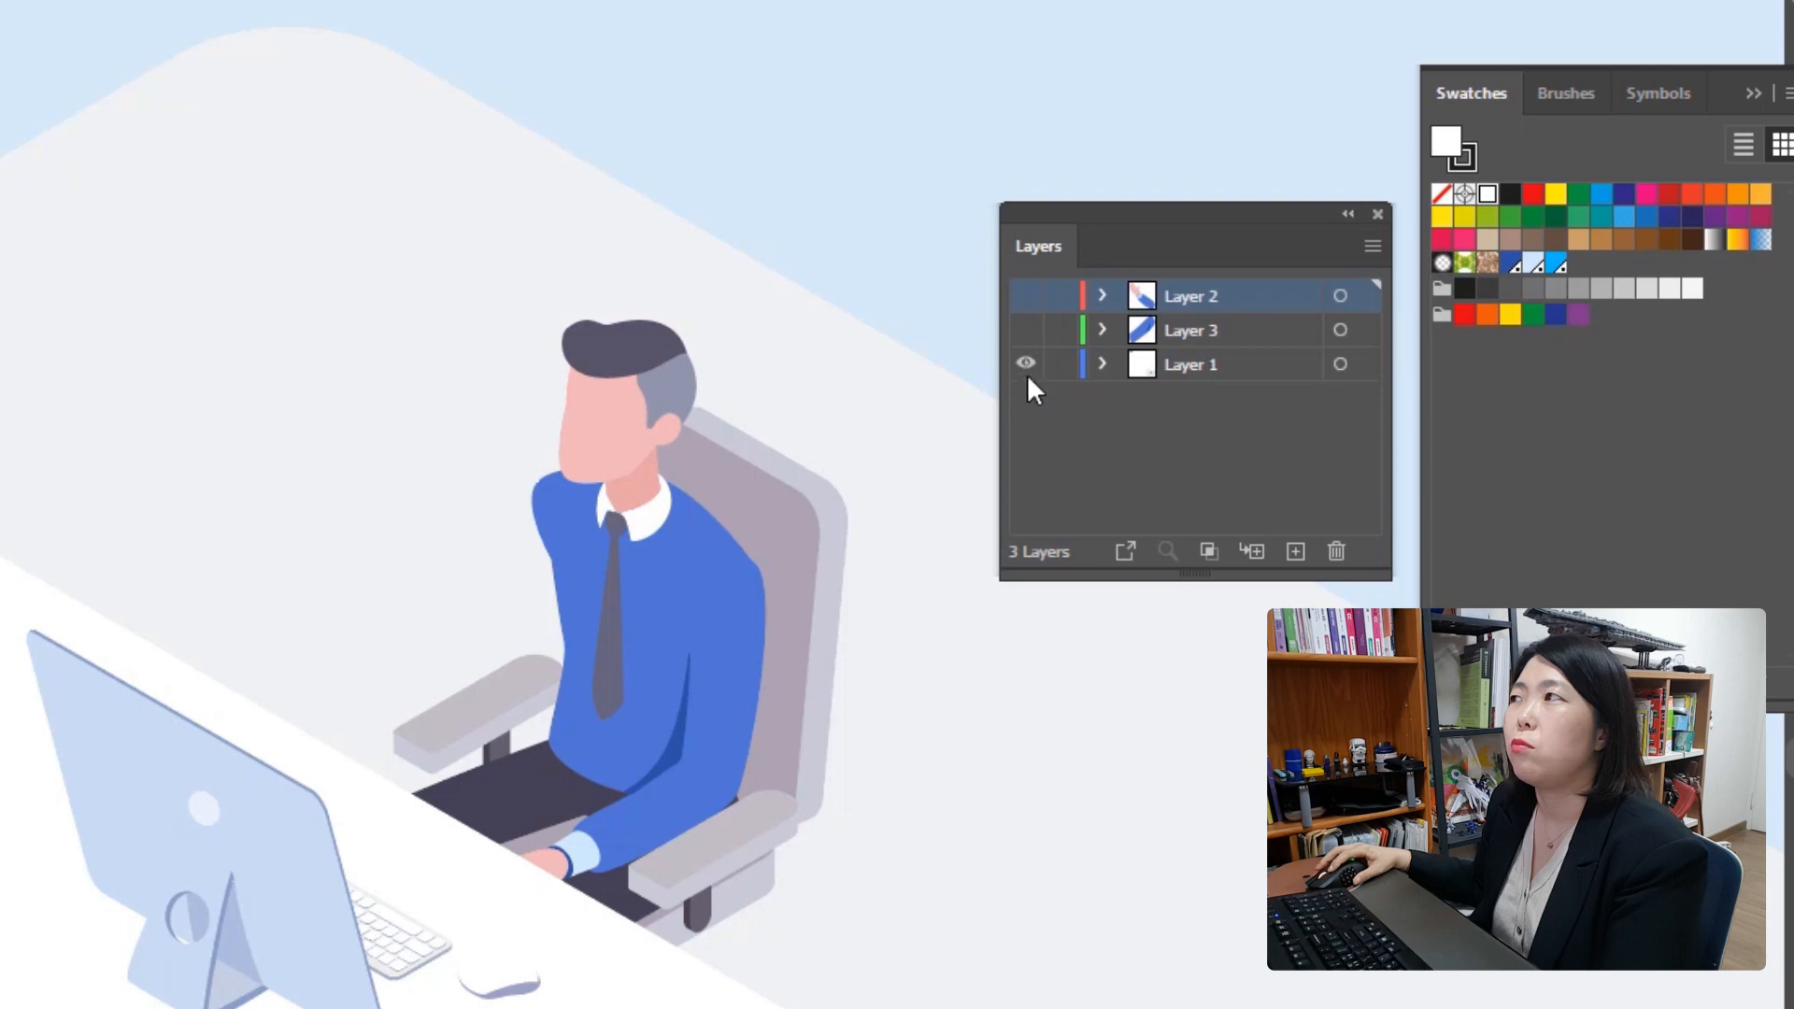
left_click(1026, 363)
left_click(1027, 366)
left_click_drag(1026, 337, 1027, 306)
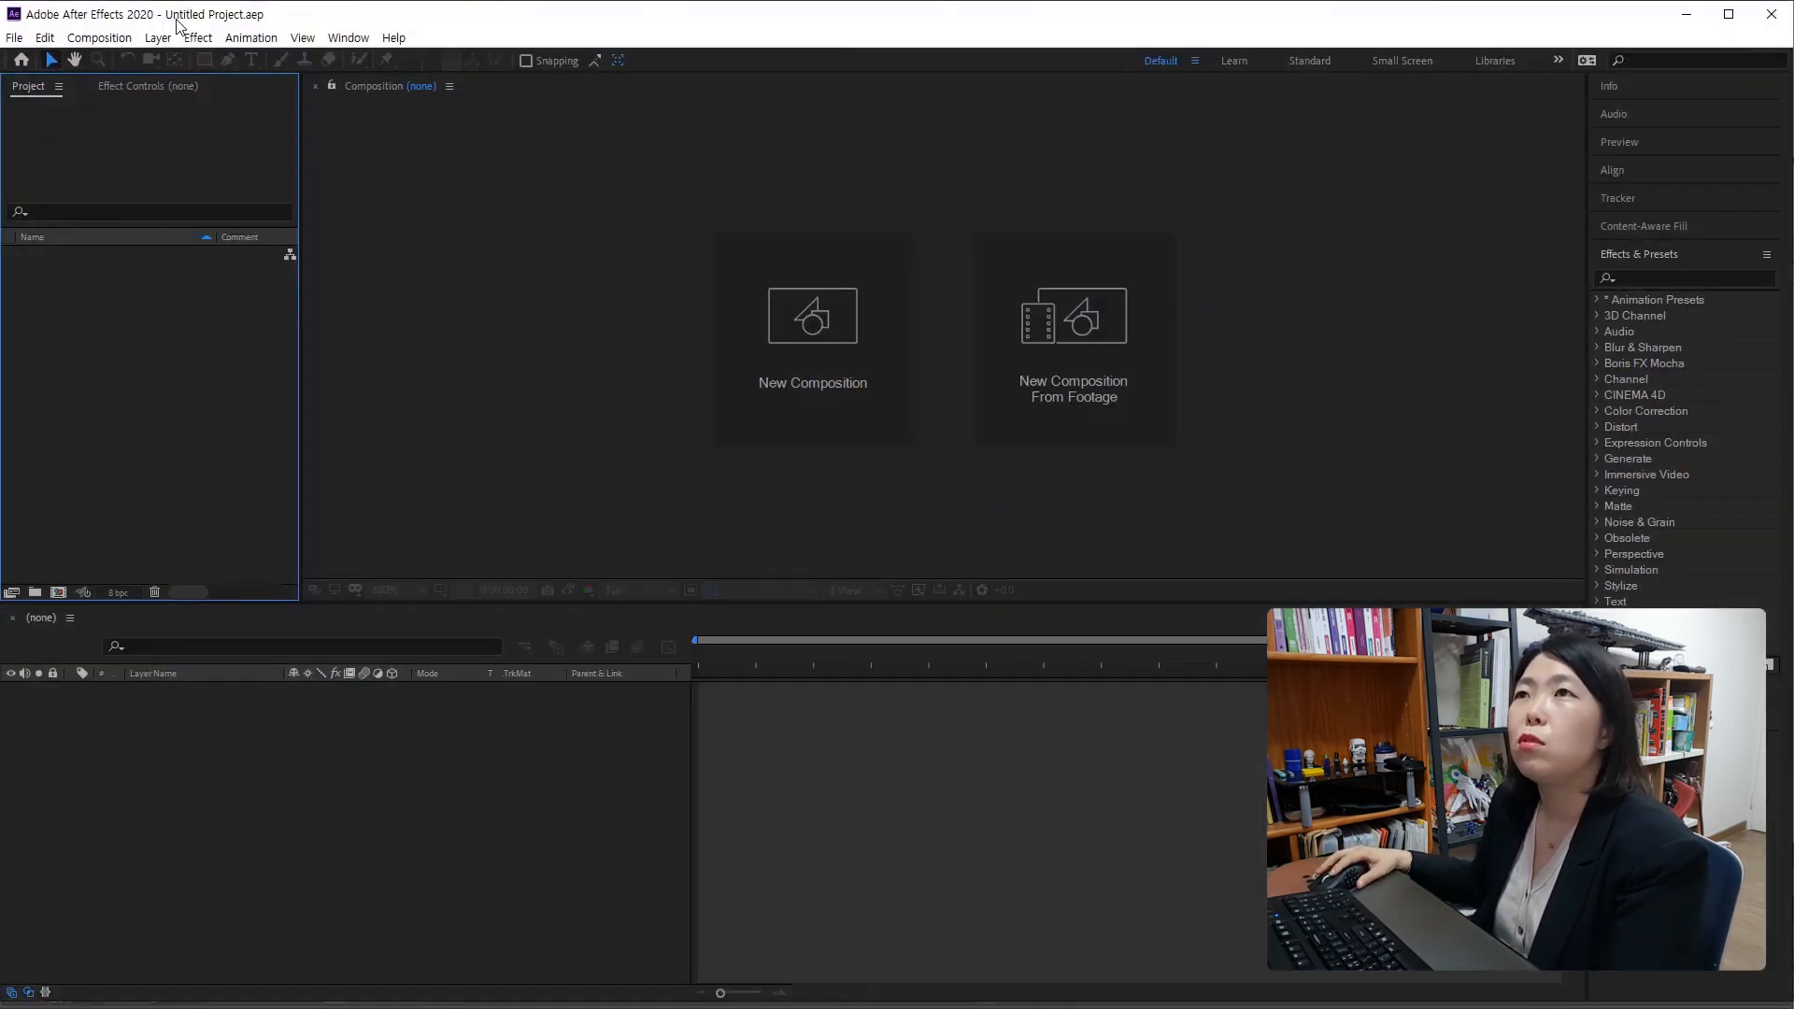
Switch to After Effects and import the Illustrator file man as a Composition with footage dimensions set to Document Size
double_click(185, 402)
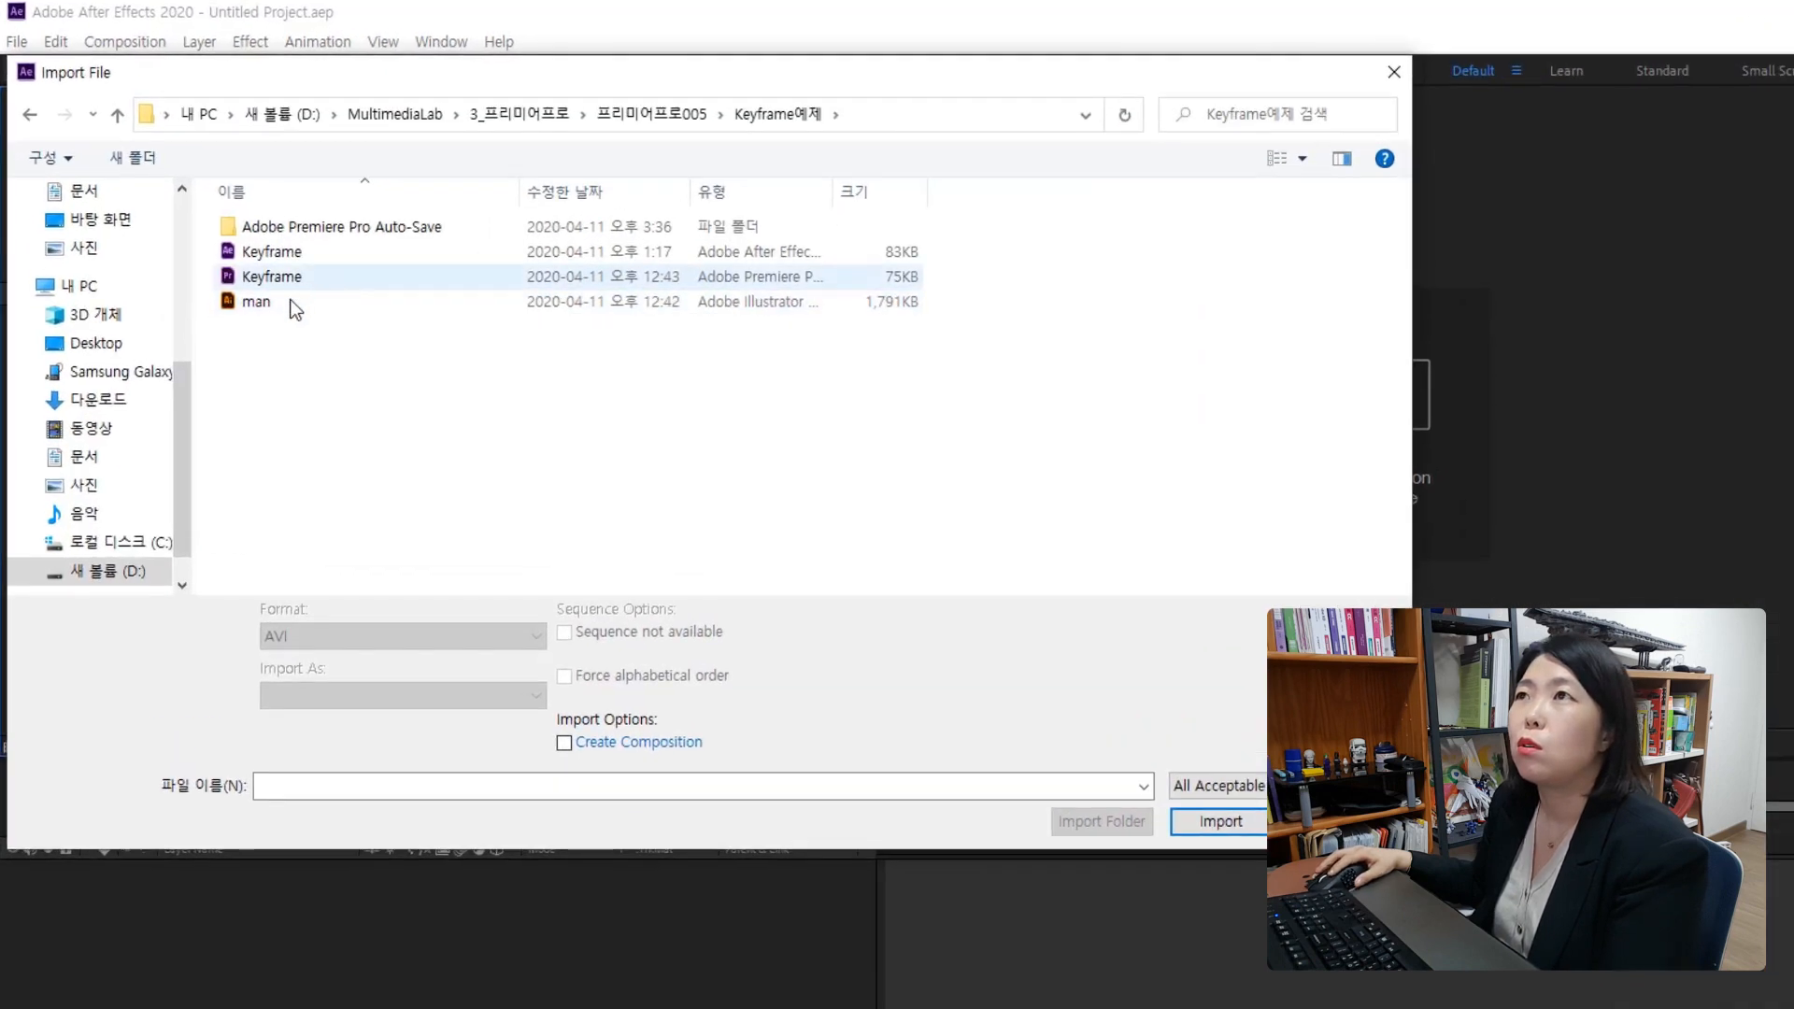
left_click(295, 304)
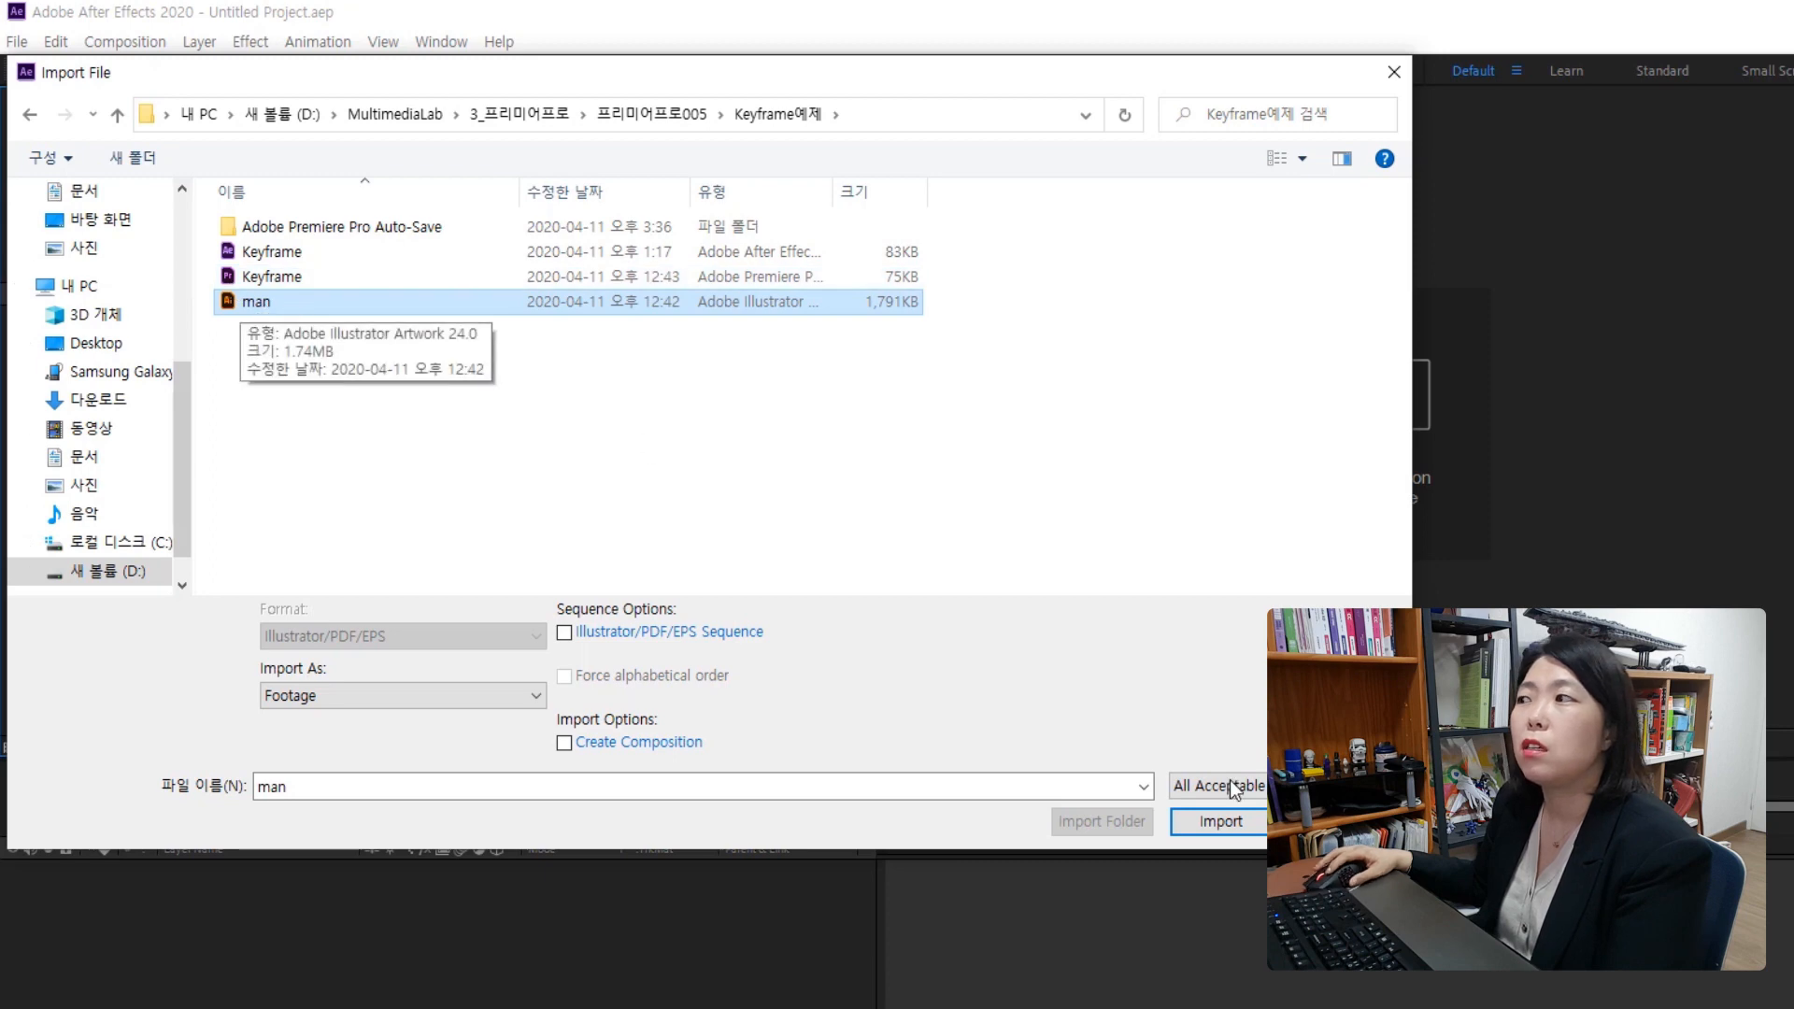
left_click(1190, 816)
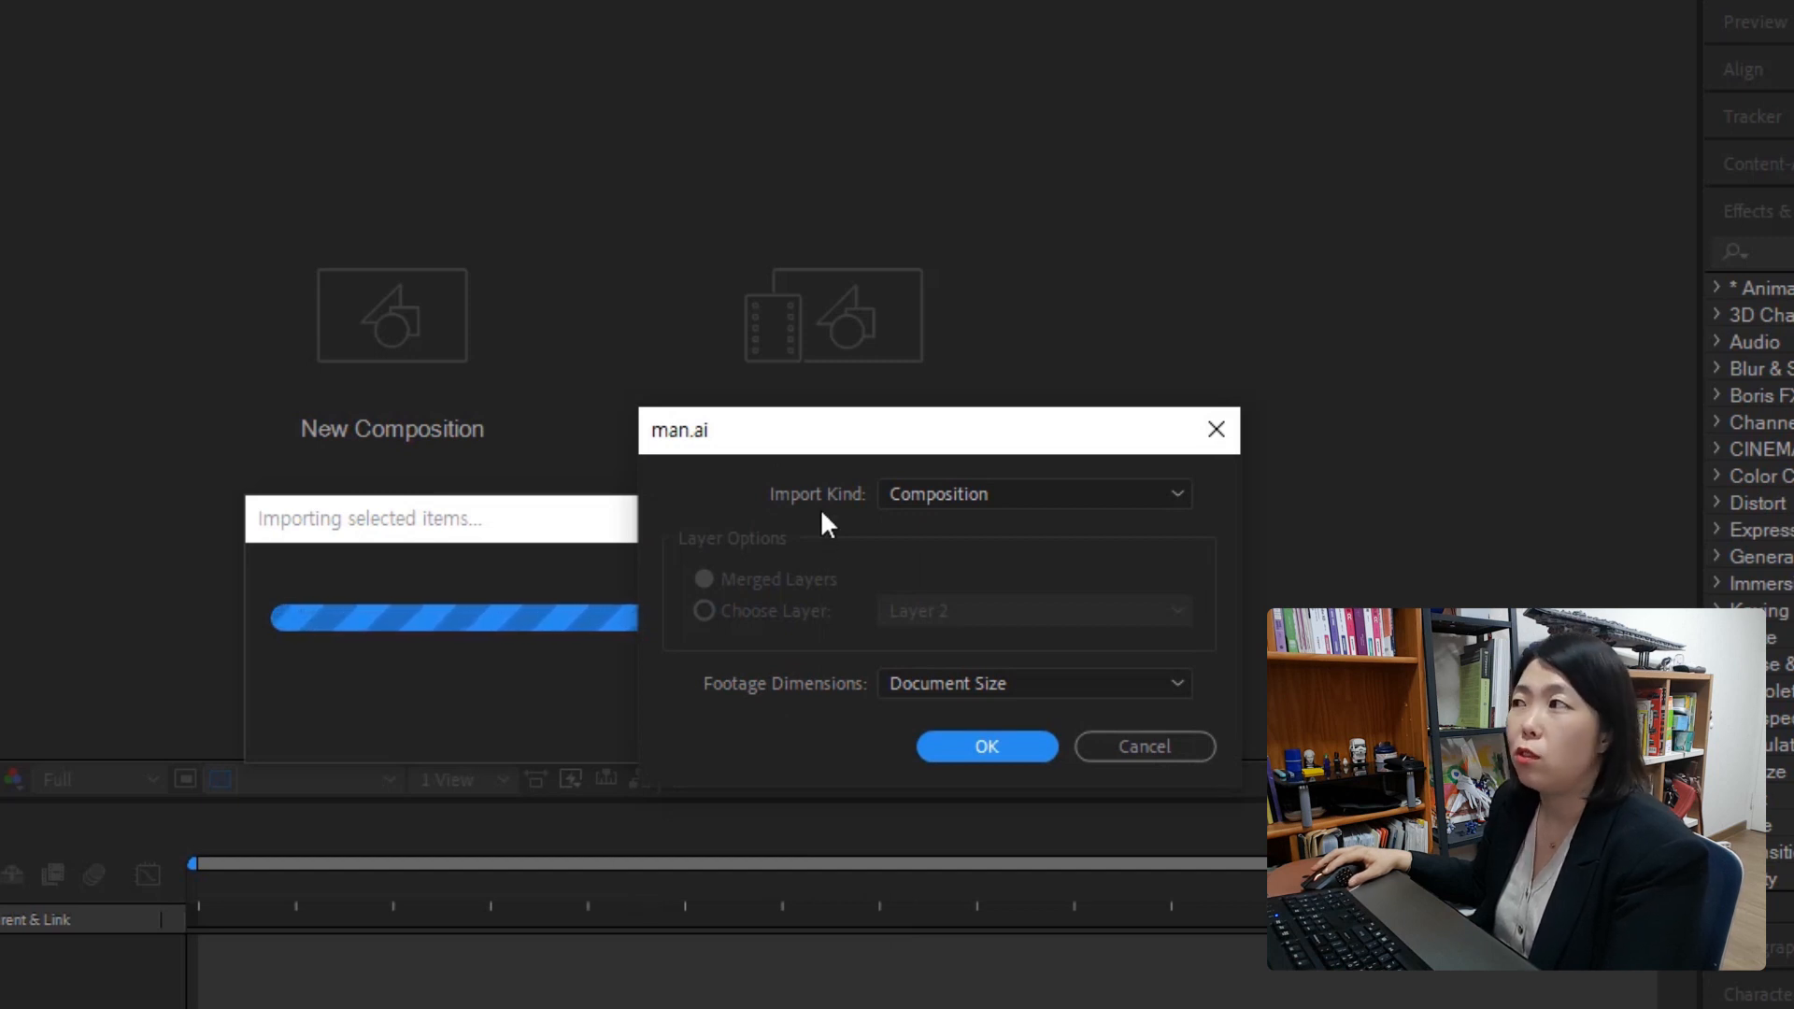
left_click(1164, 494)
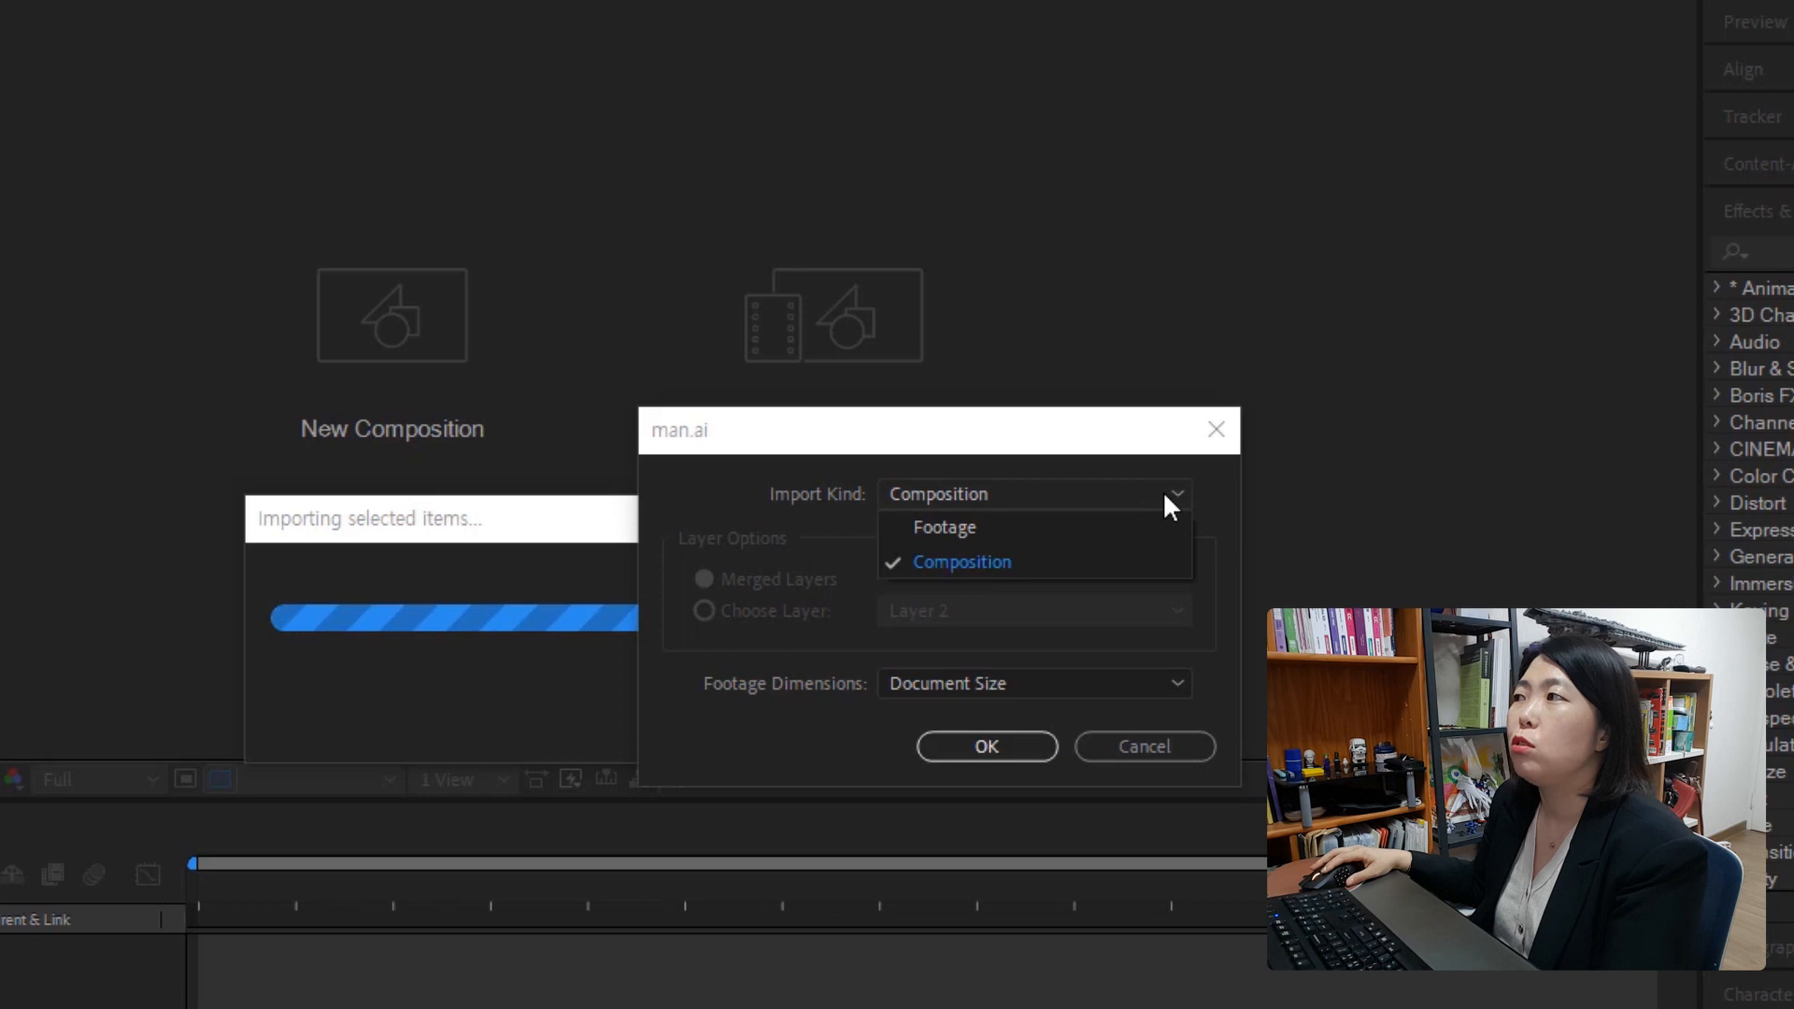
left_click(1063, 566)
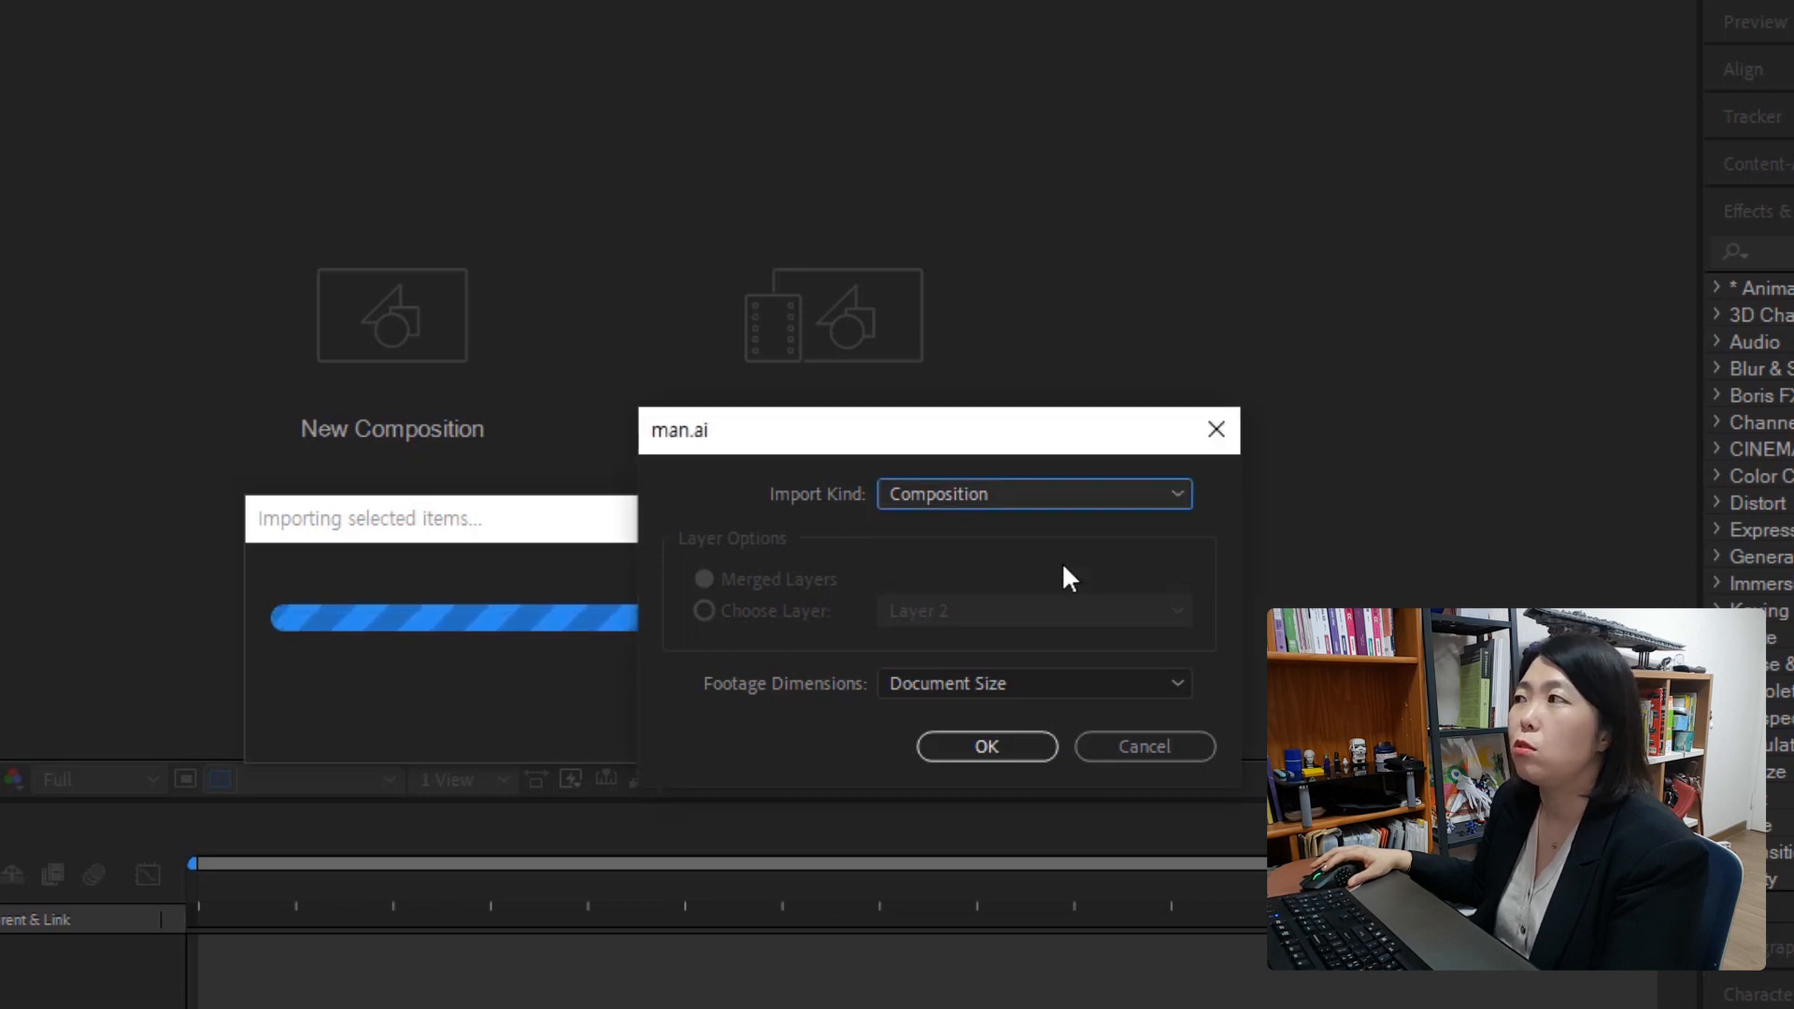
left_click(1086, 680)
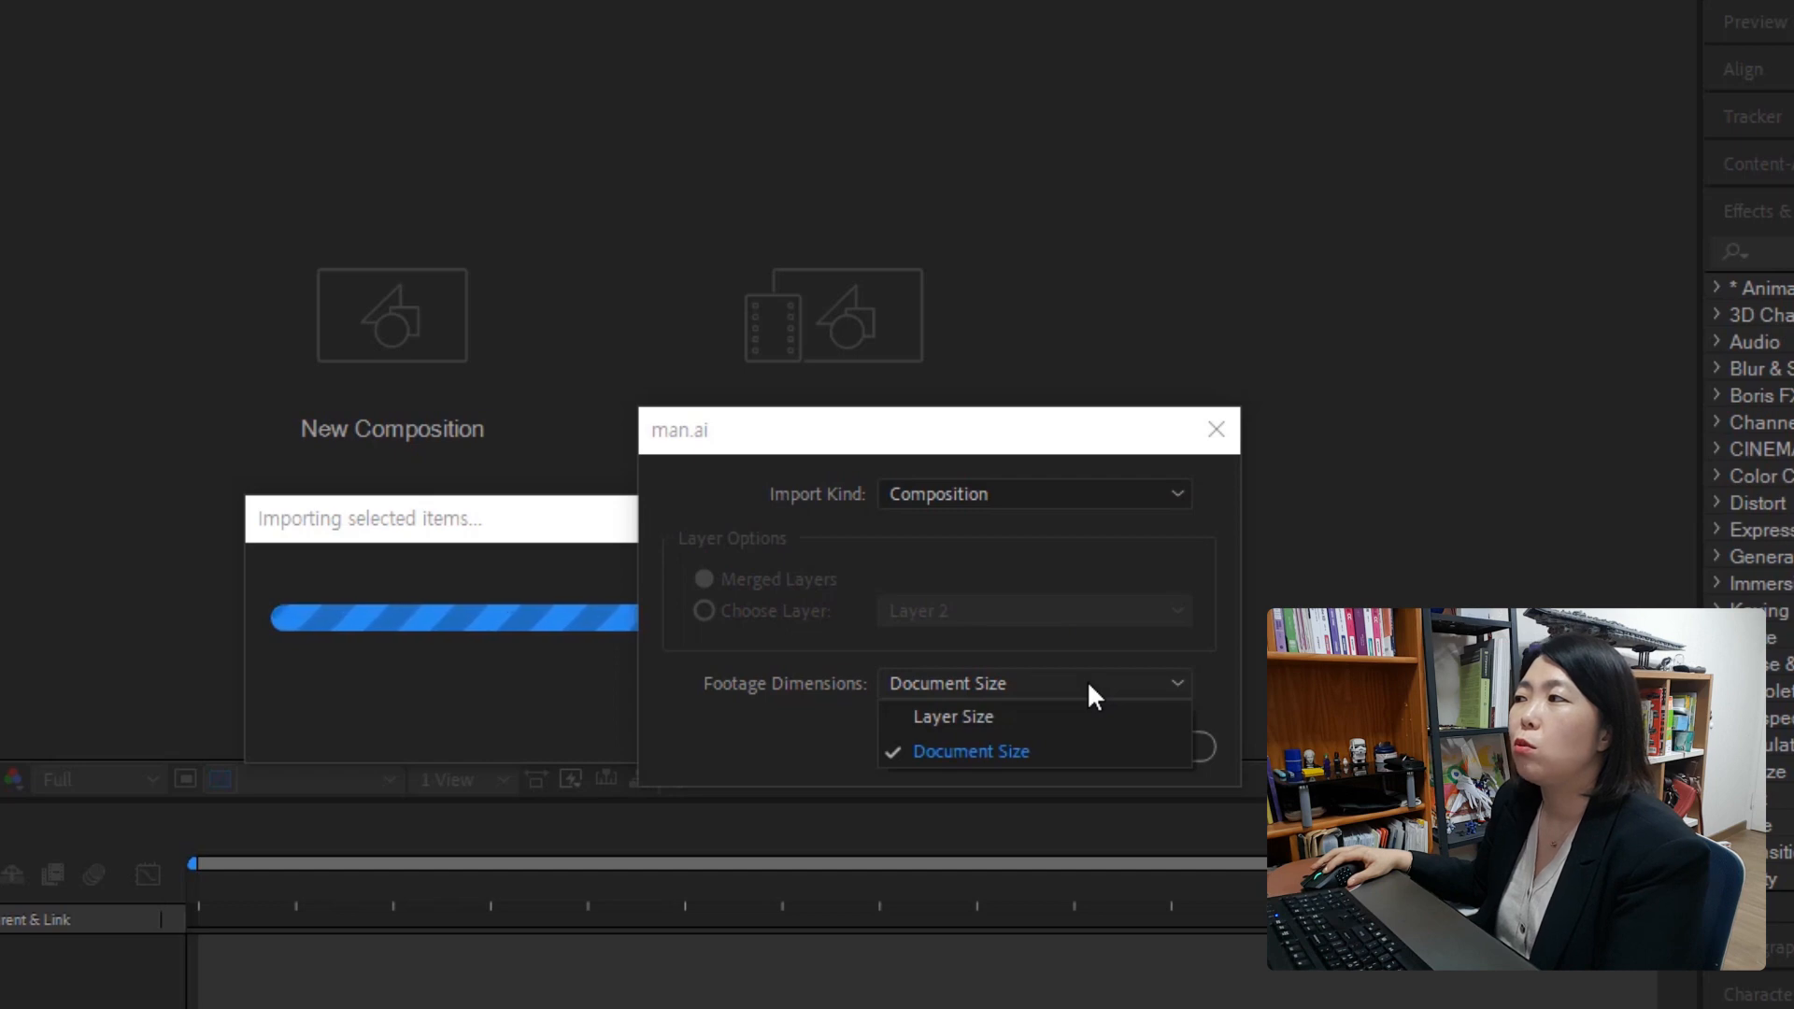
left_click(1025, 749)
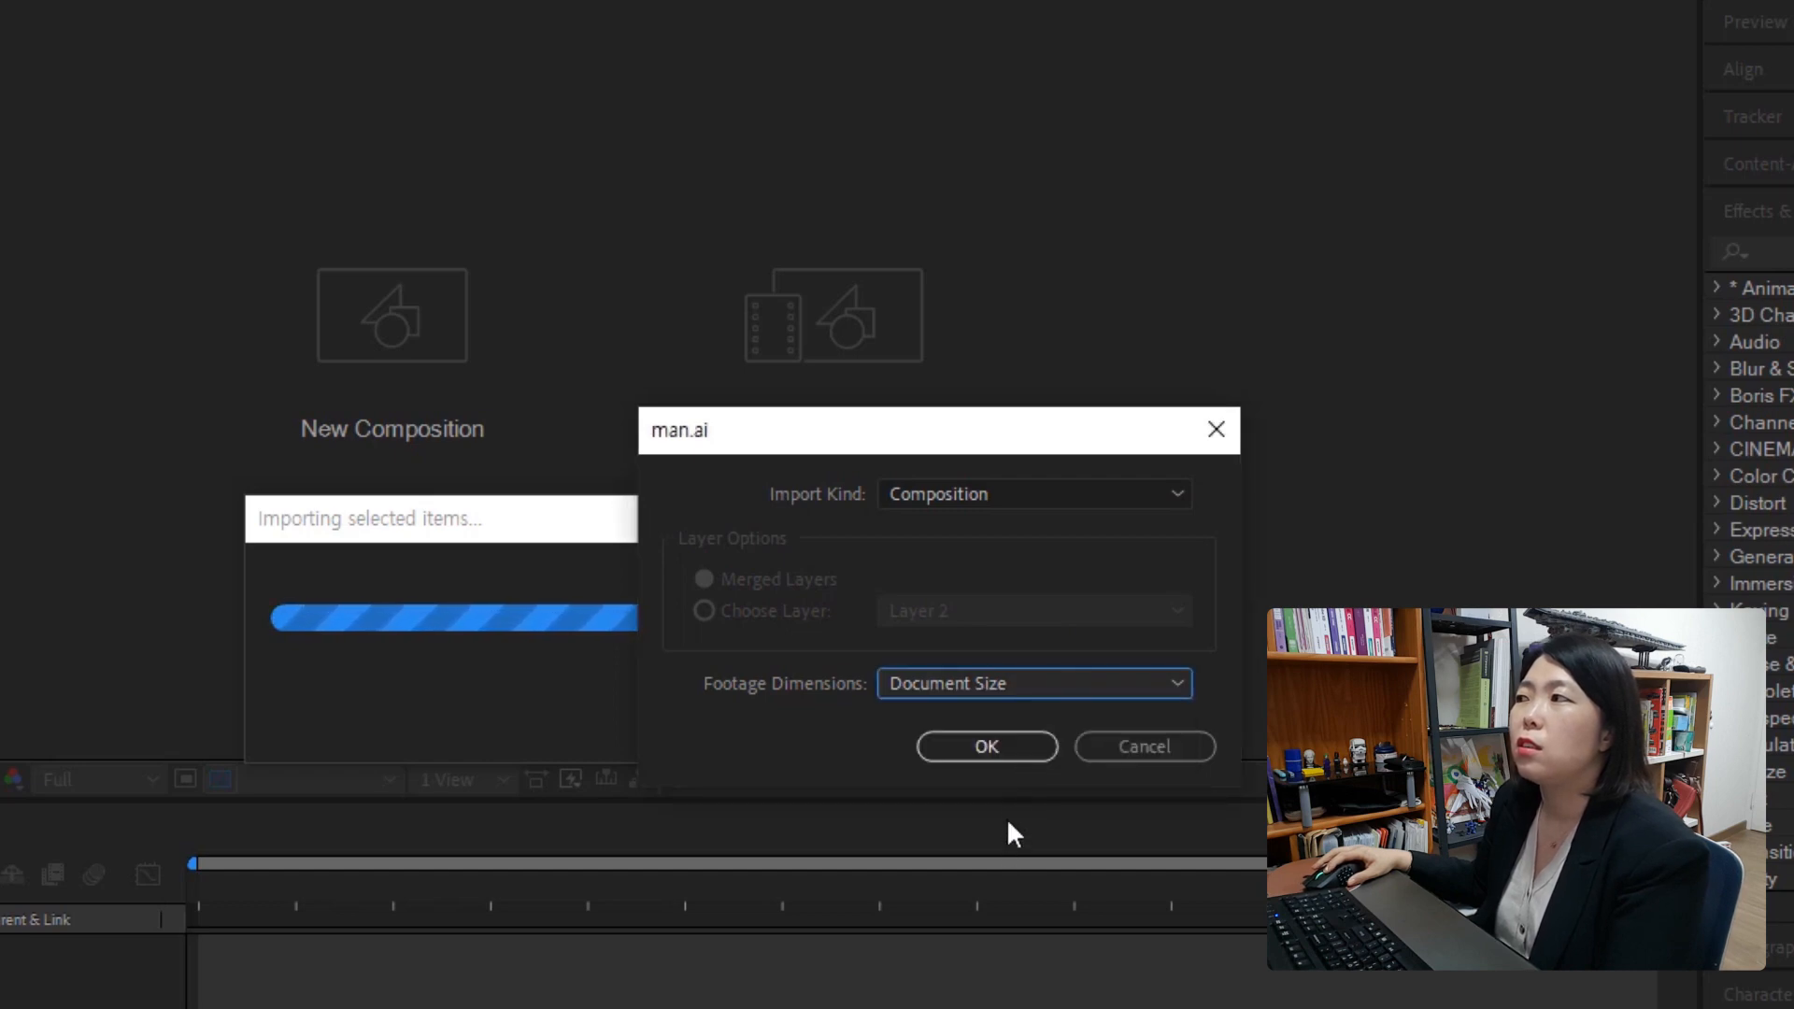
left_click(1015, 742)
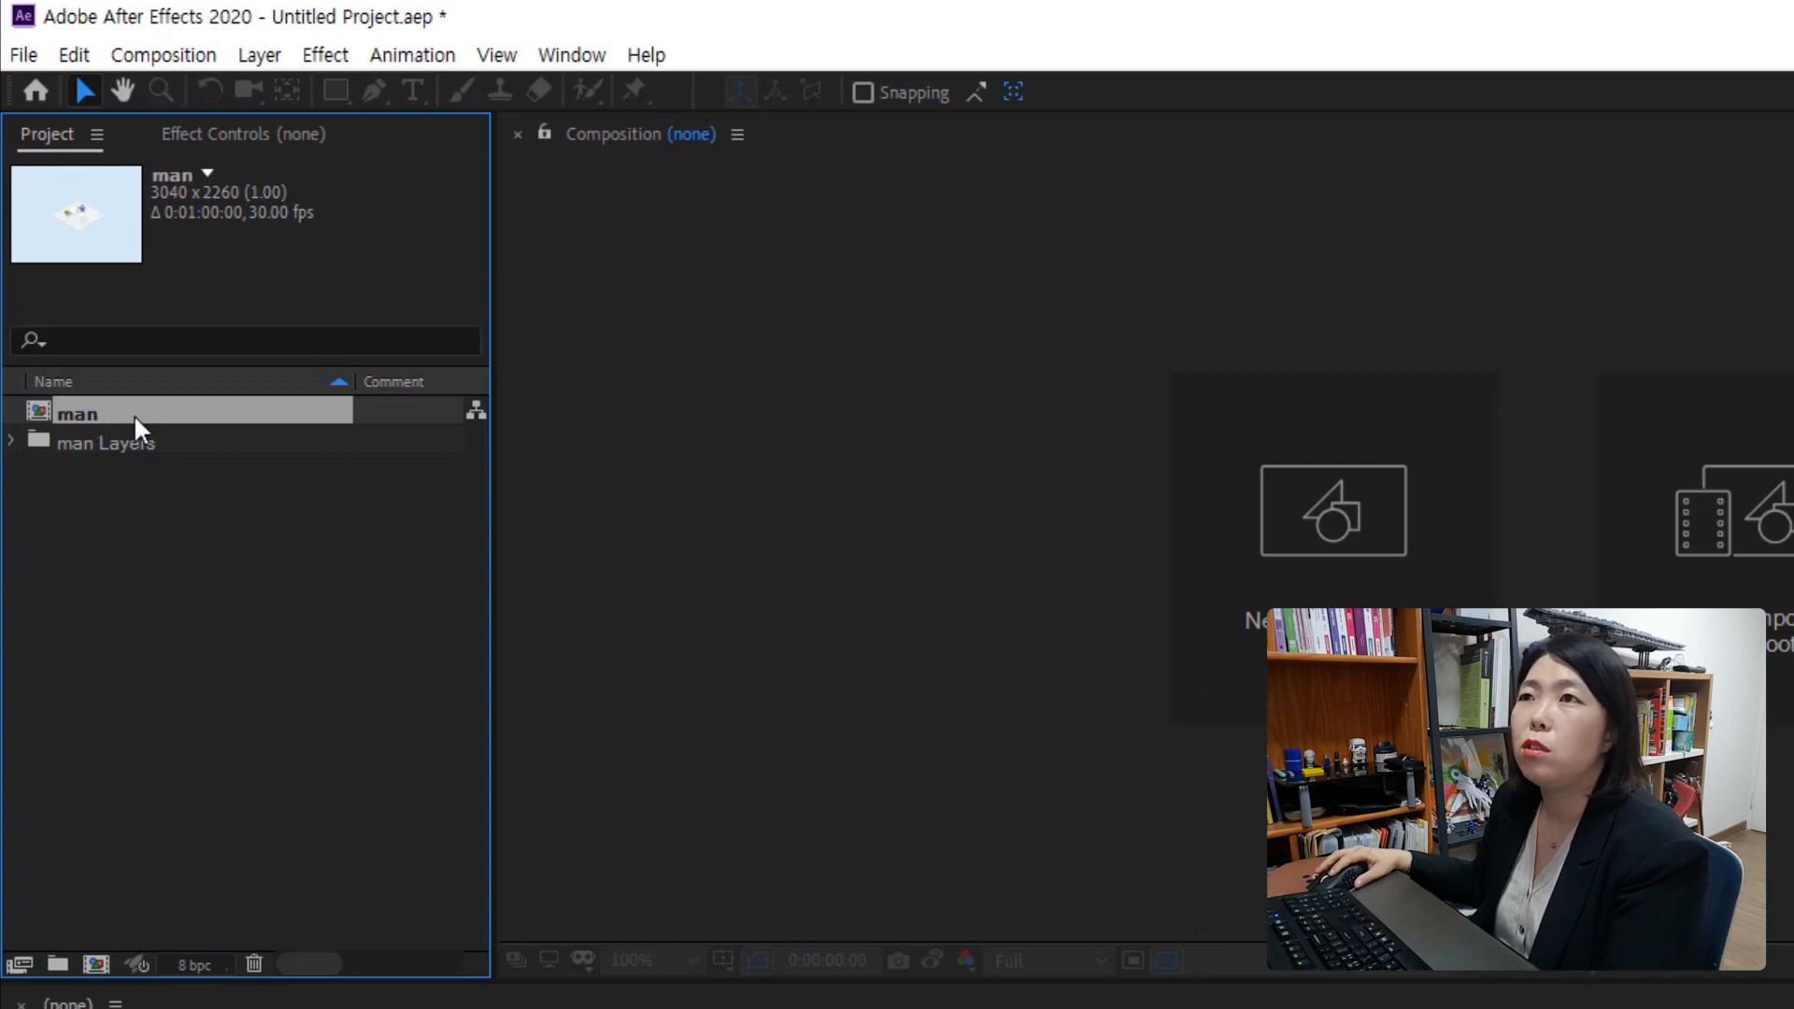
Open the man composition in the viewer with the seated man in view
double_click(135, 416)
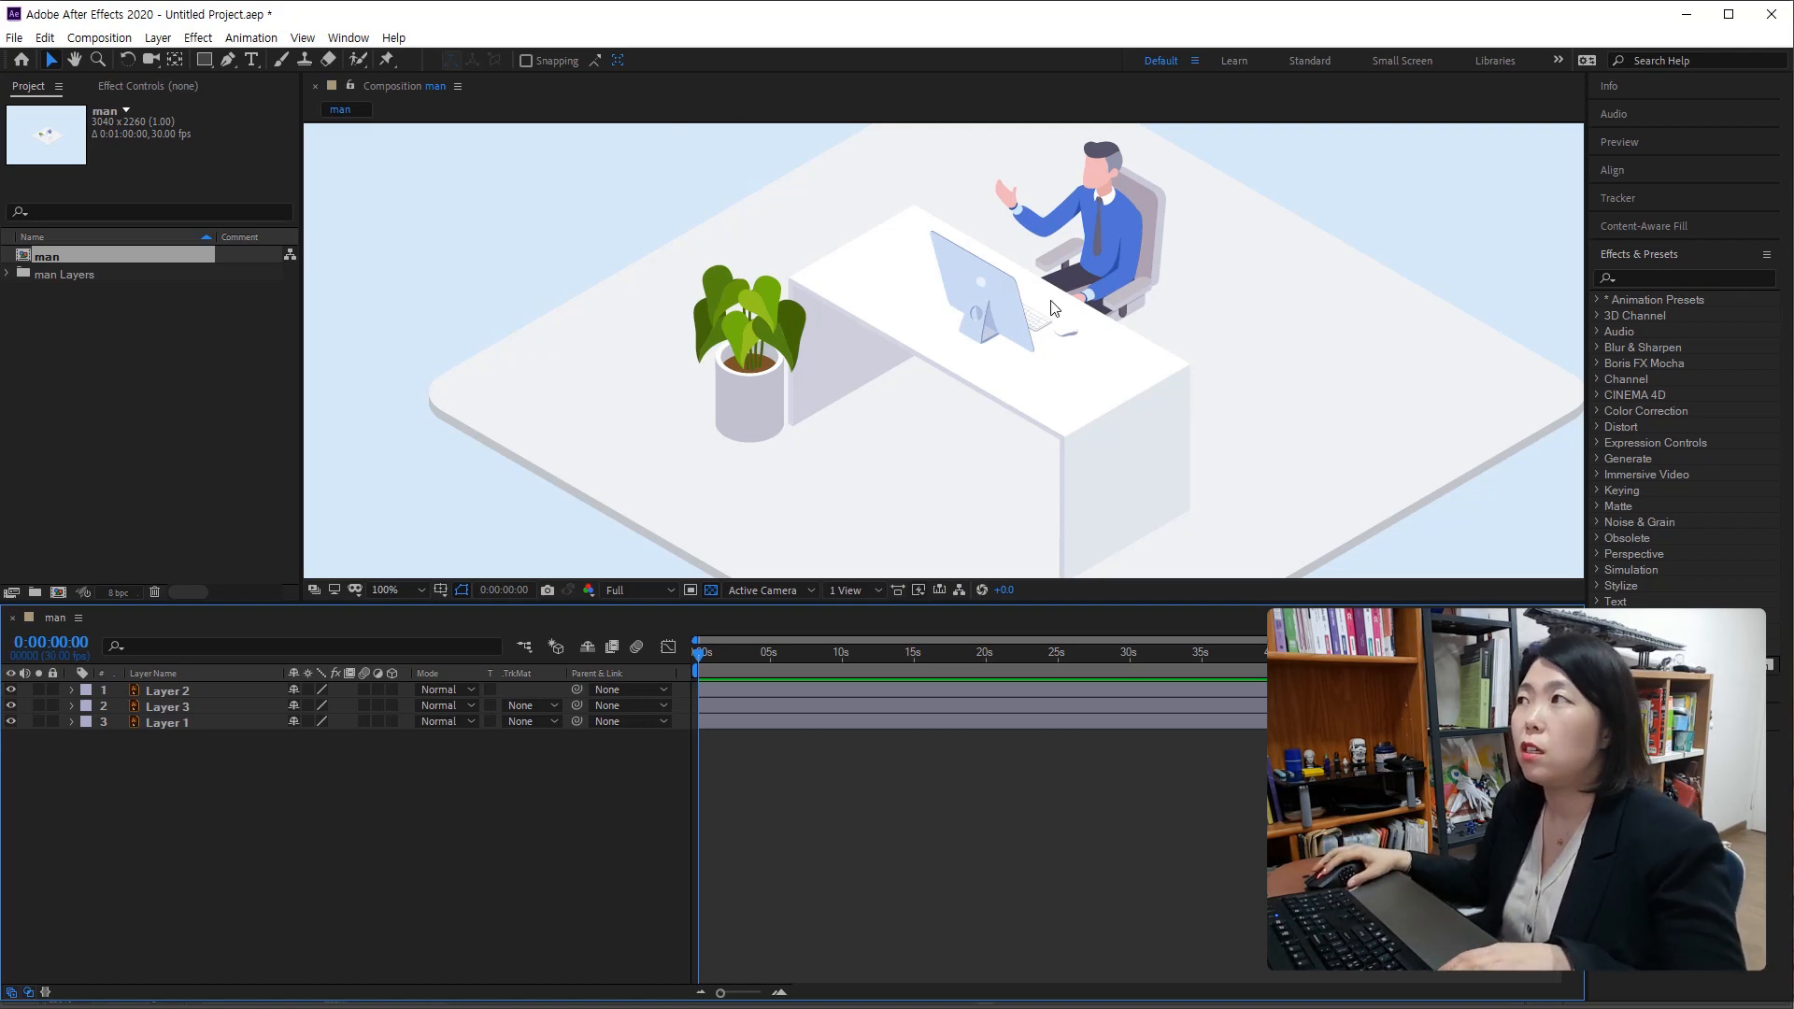
scroll(1054, 308, "up", 2)
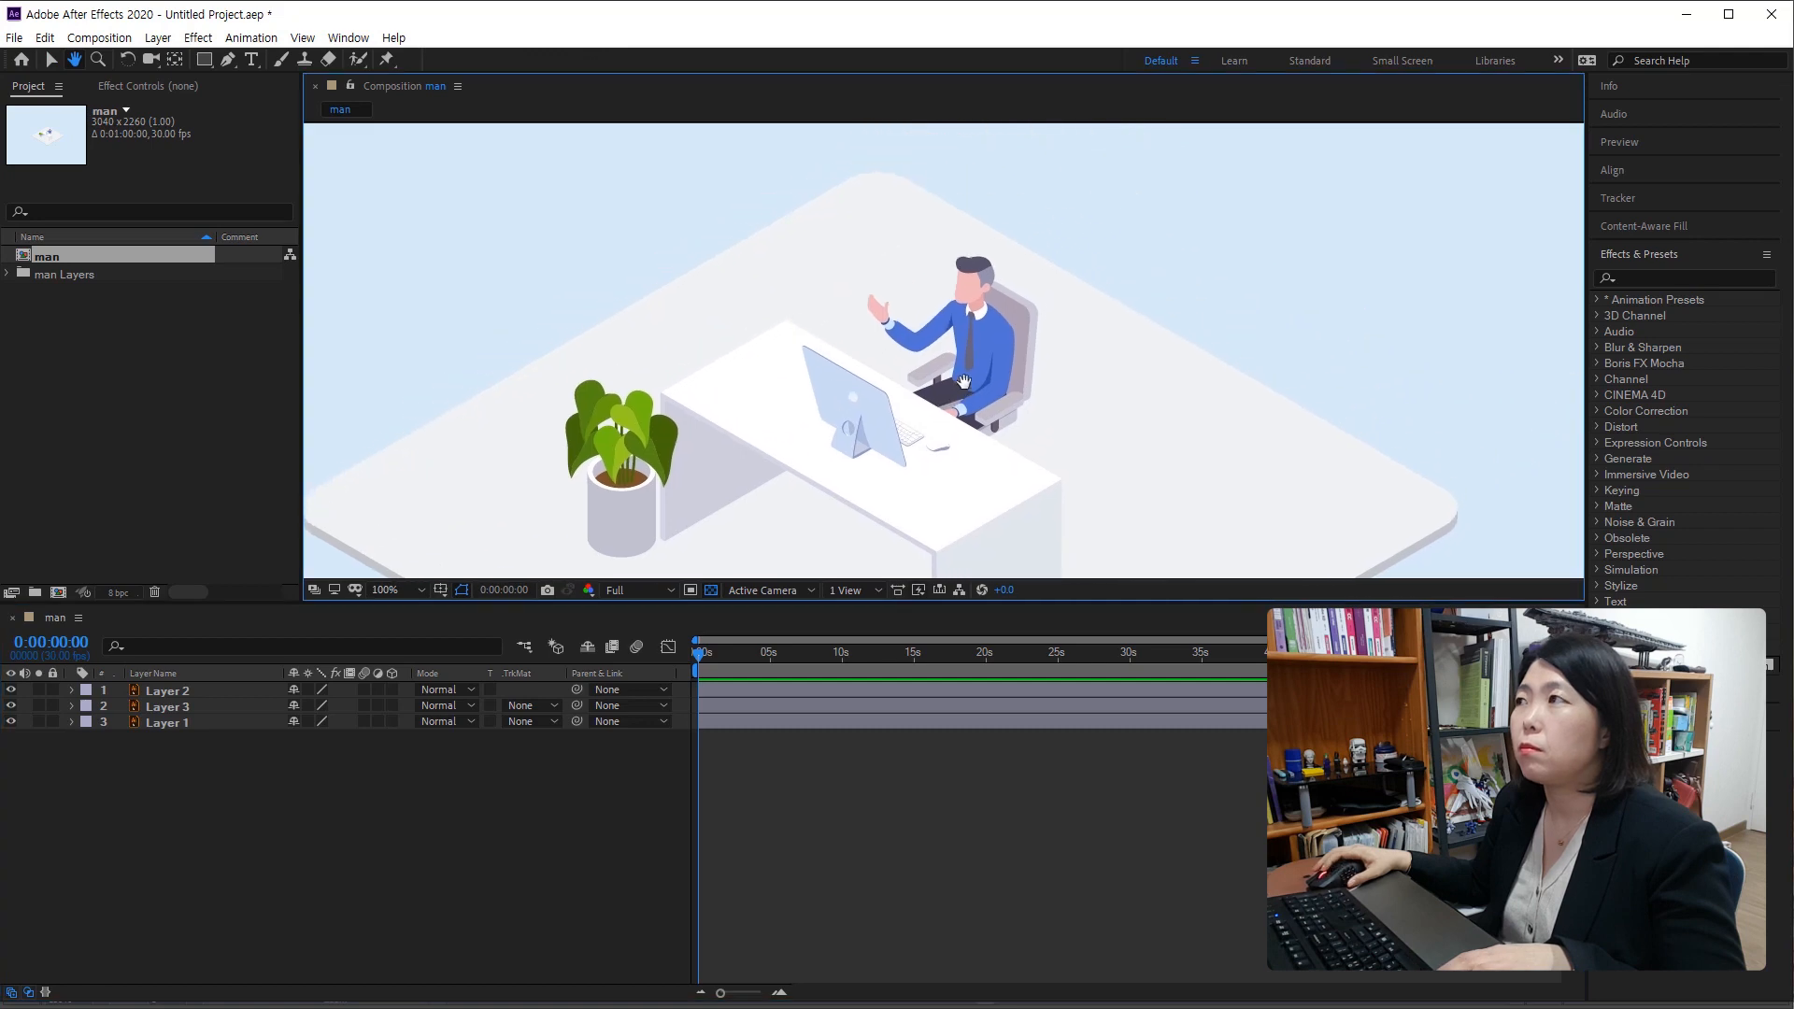
left_click_drag(994, 357, 1042, 357)
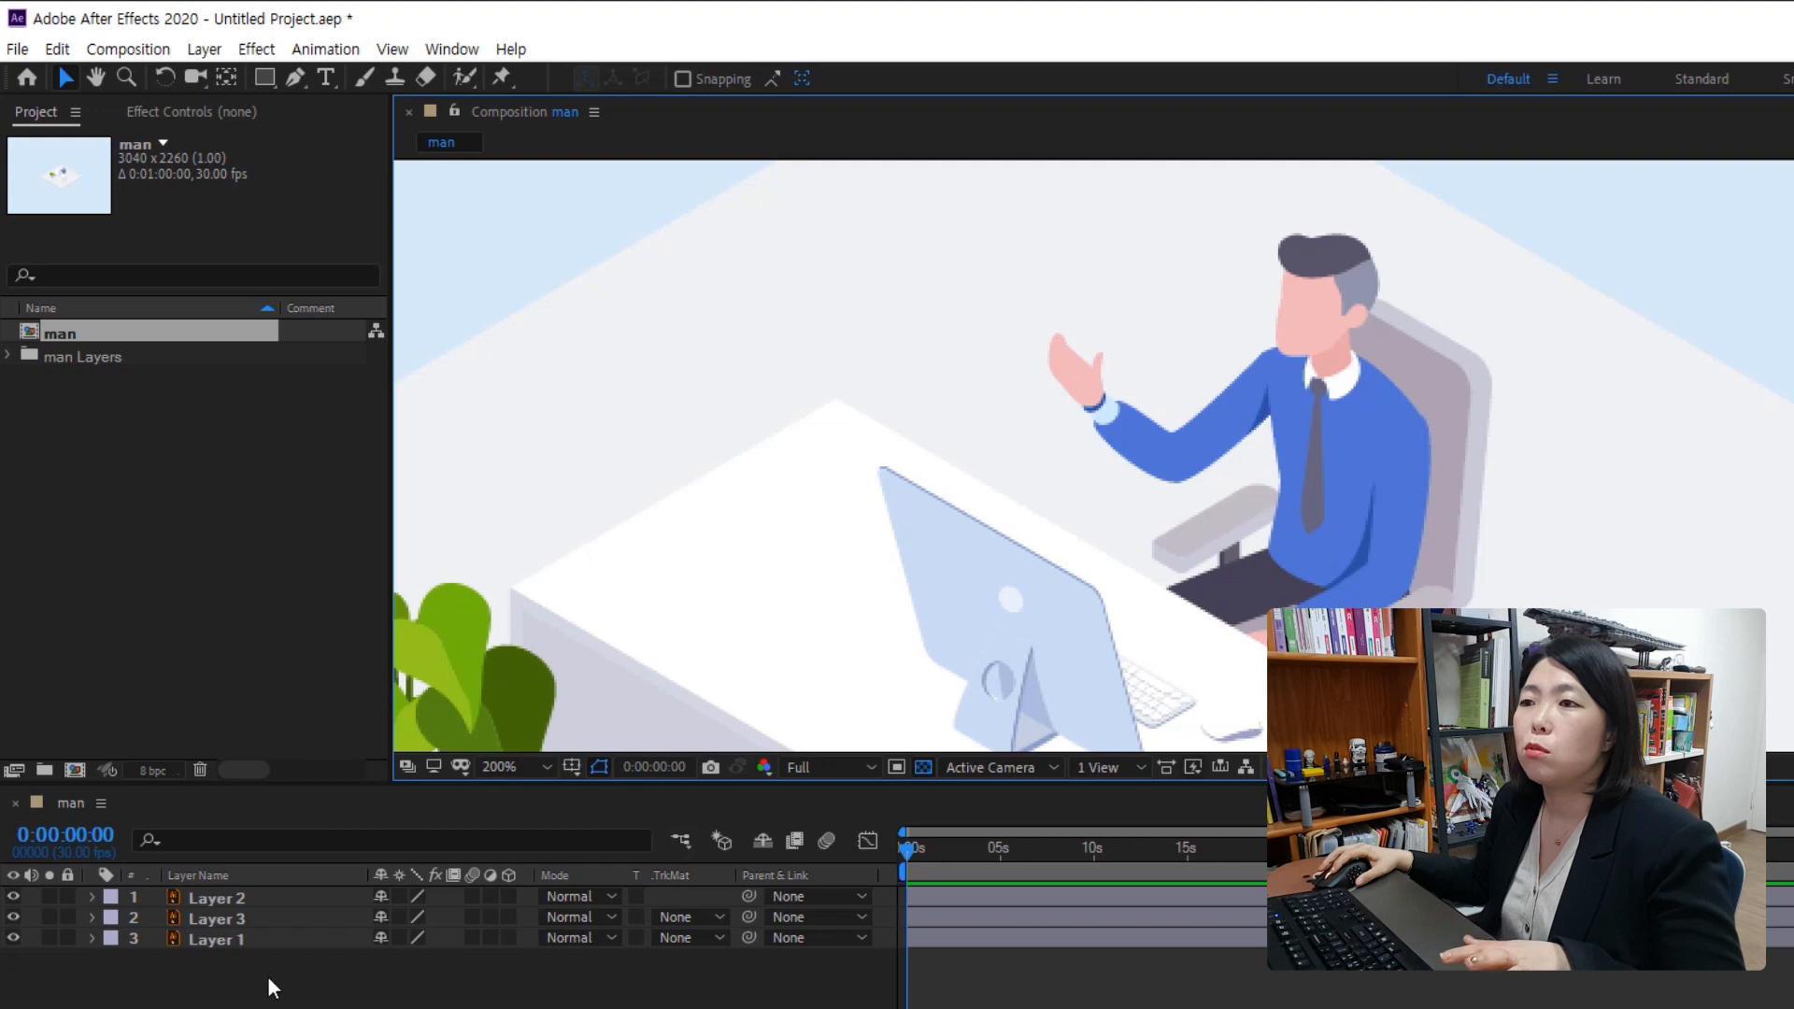
Solo Layer 2 in the man composition to examine the forearm on its own and select that layer
left_click(227, 939)
left_click(127, 918)
left_click(191, 940)
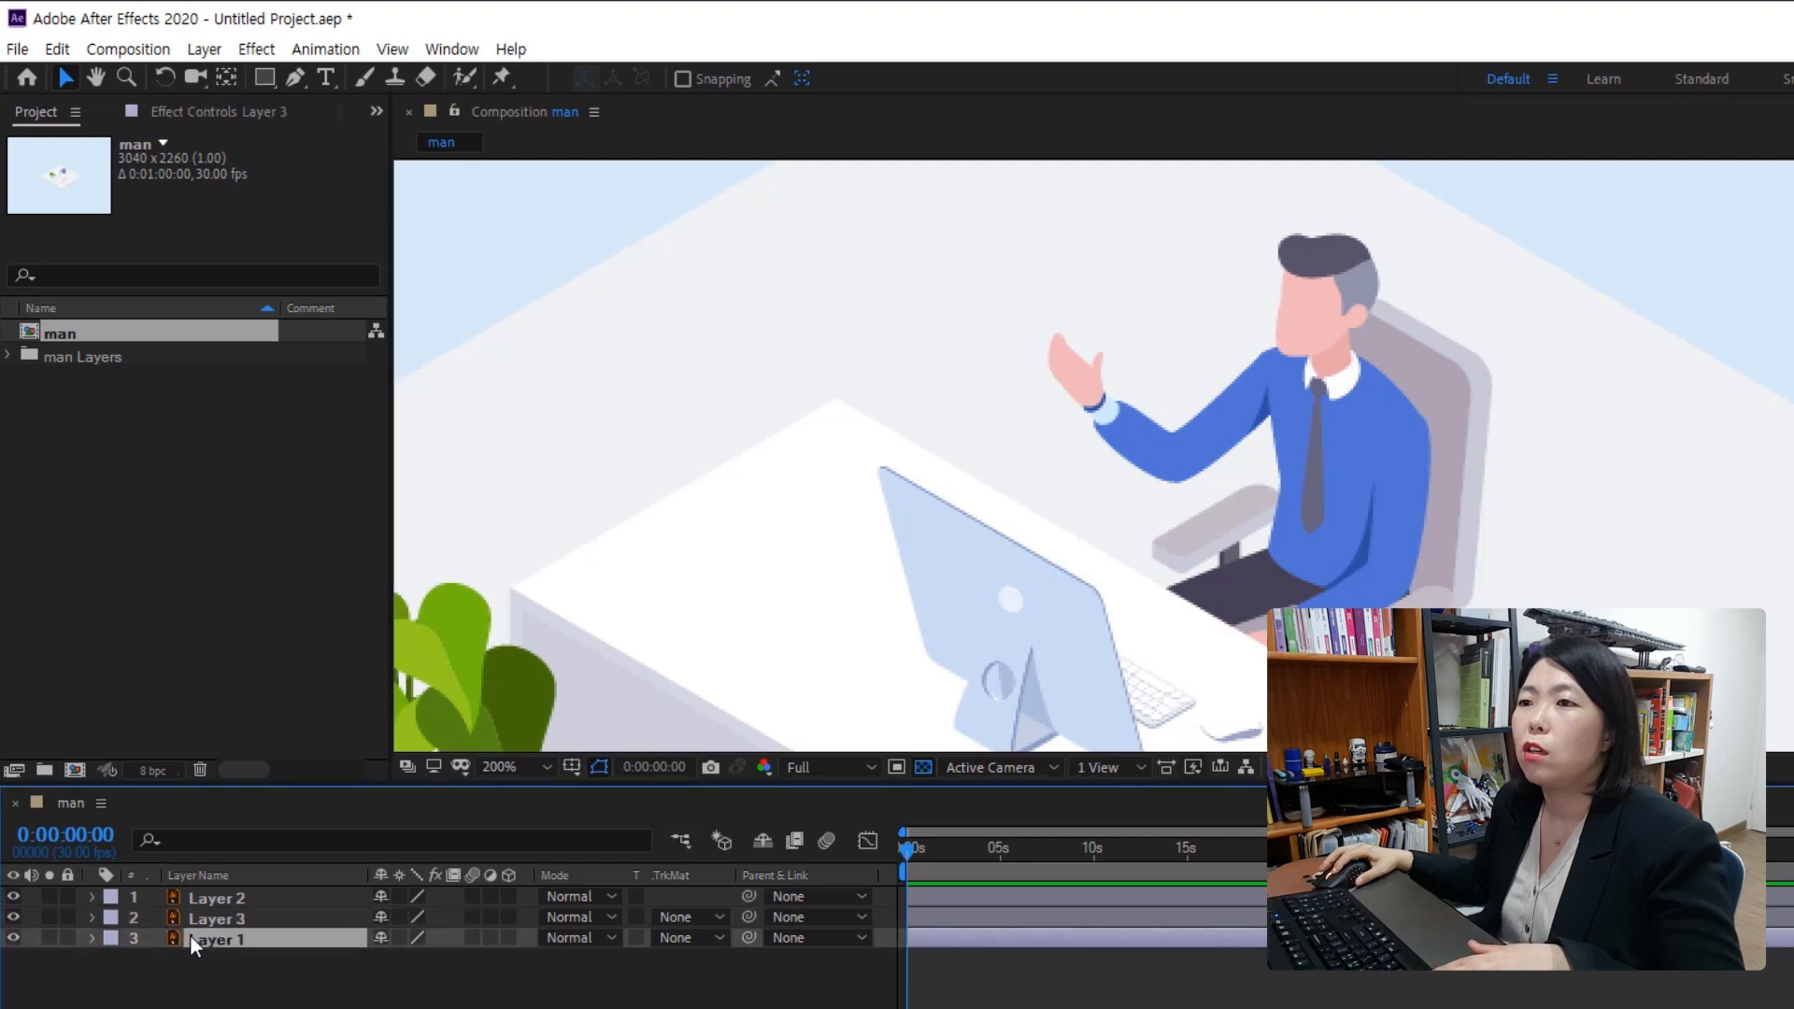
left_click(50, 897)
left_click(50, 897)
left_click(49, 897)
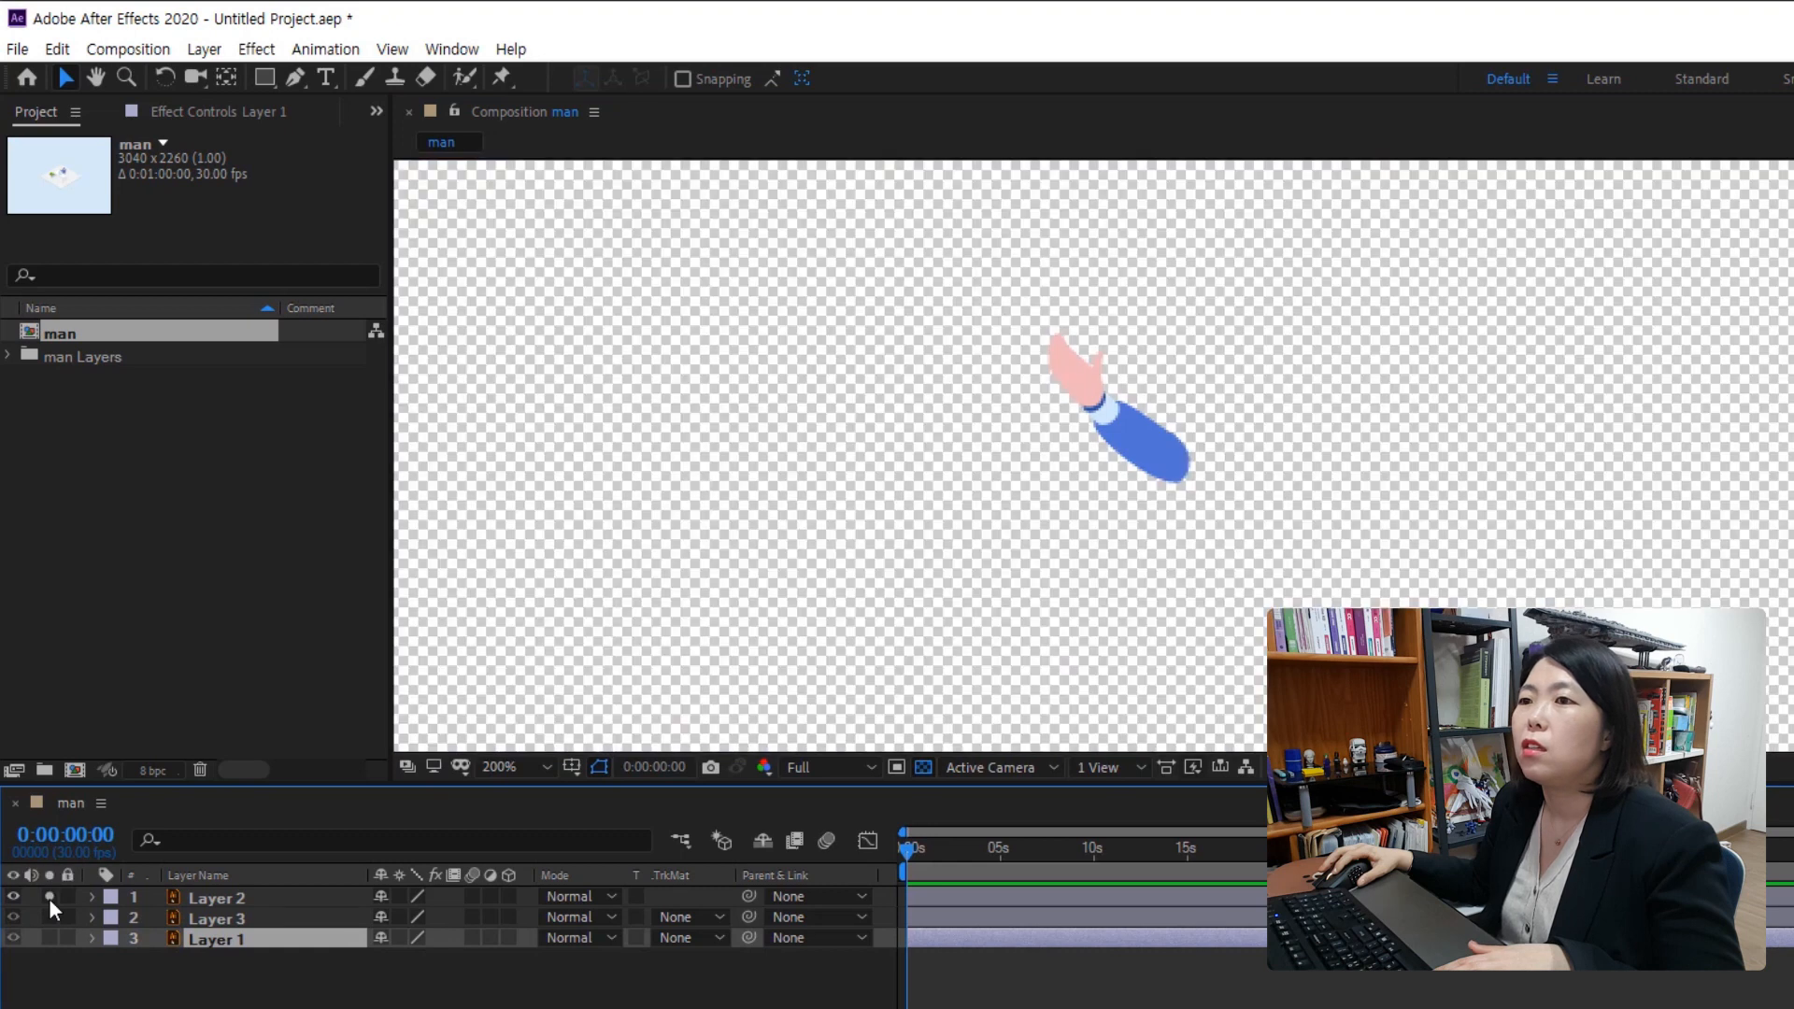
left_click(213, 897)
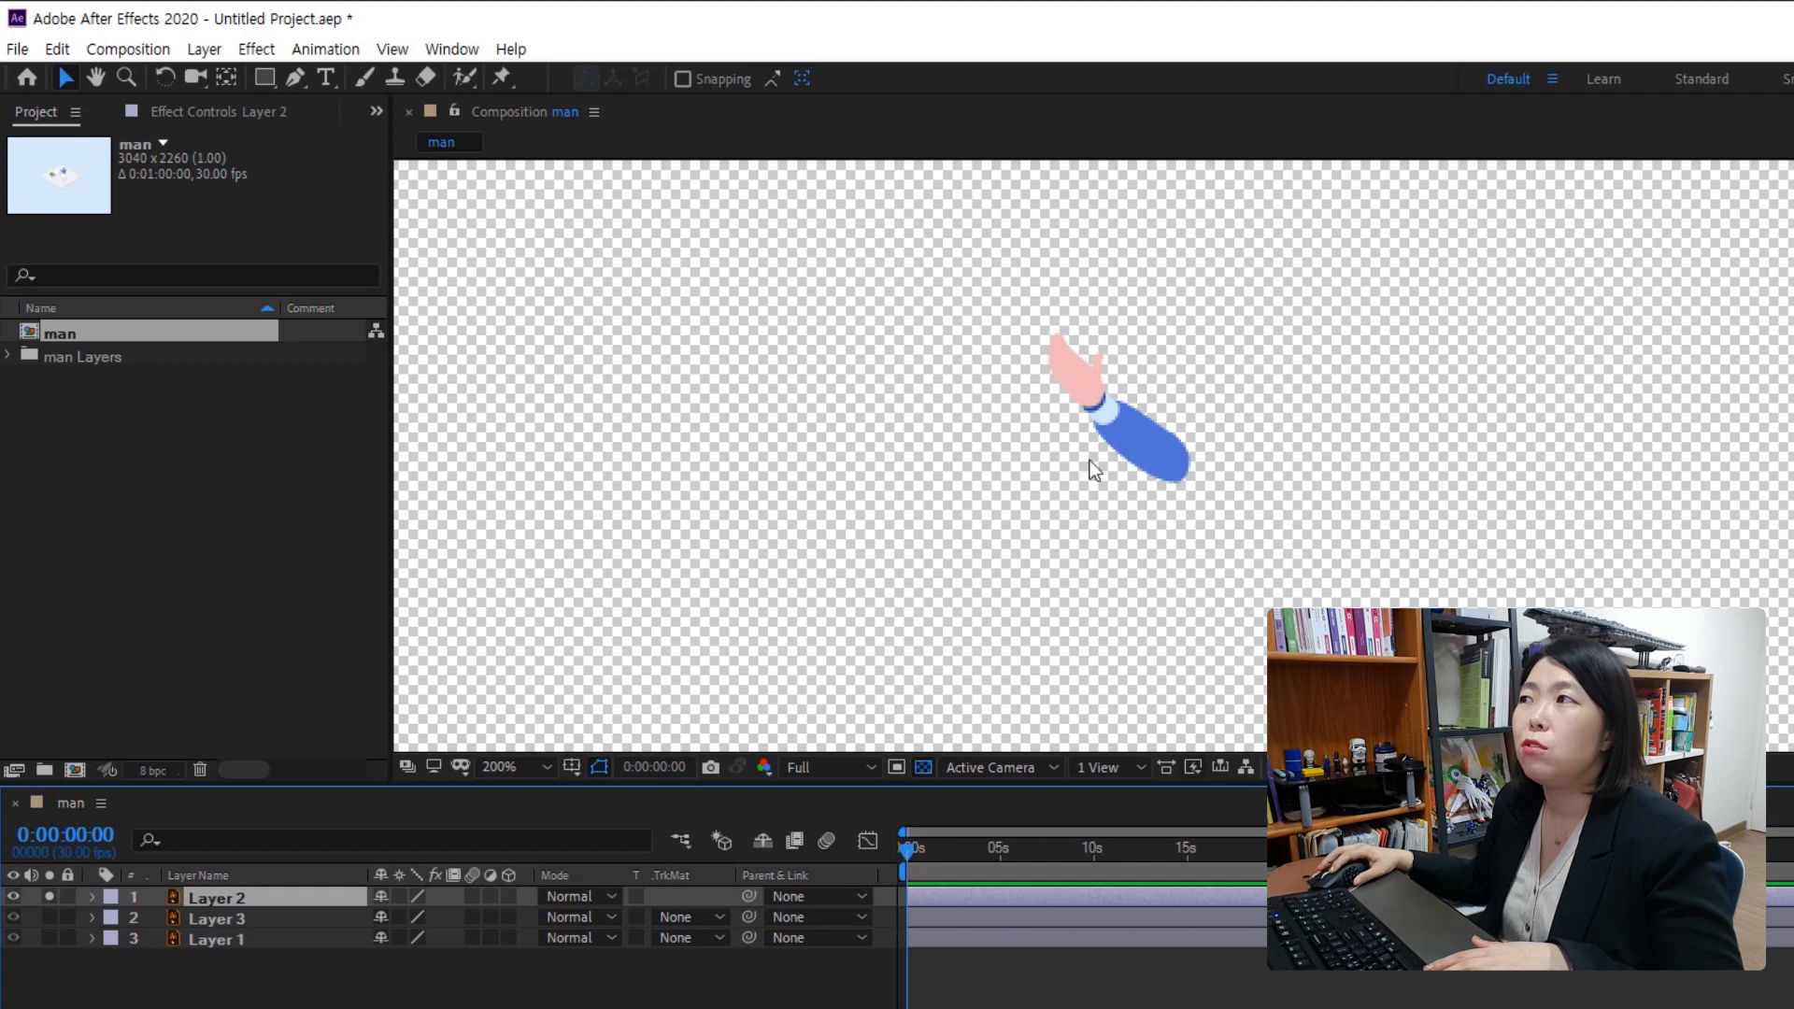
Add Layer 3 and Layer 1 to the soloed Layer 2 to examine how the layers build up the figure
left_click(49, 898)
left_click(49, 898)
left_click(49, 898)
left_click(48, 898)
left_click(48, 918)
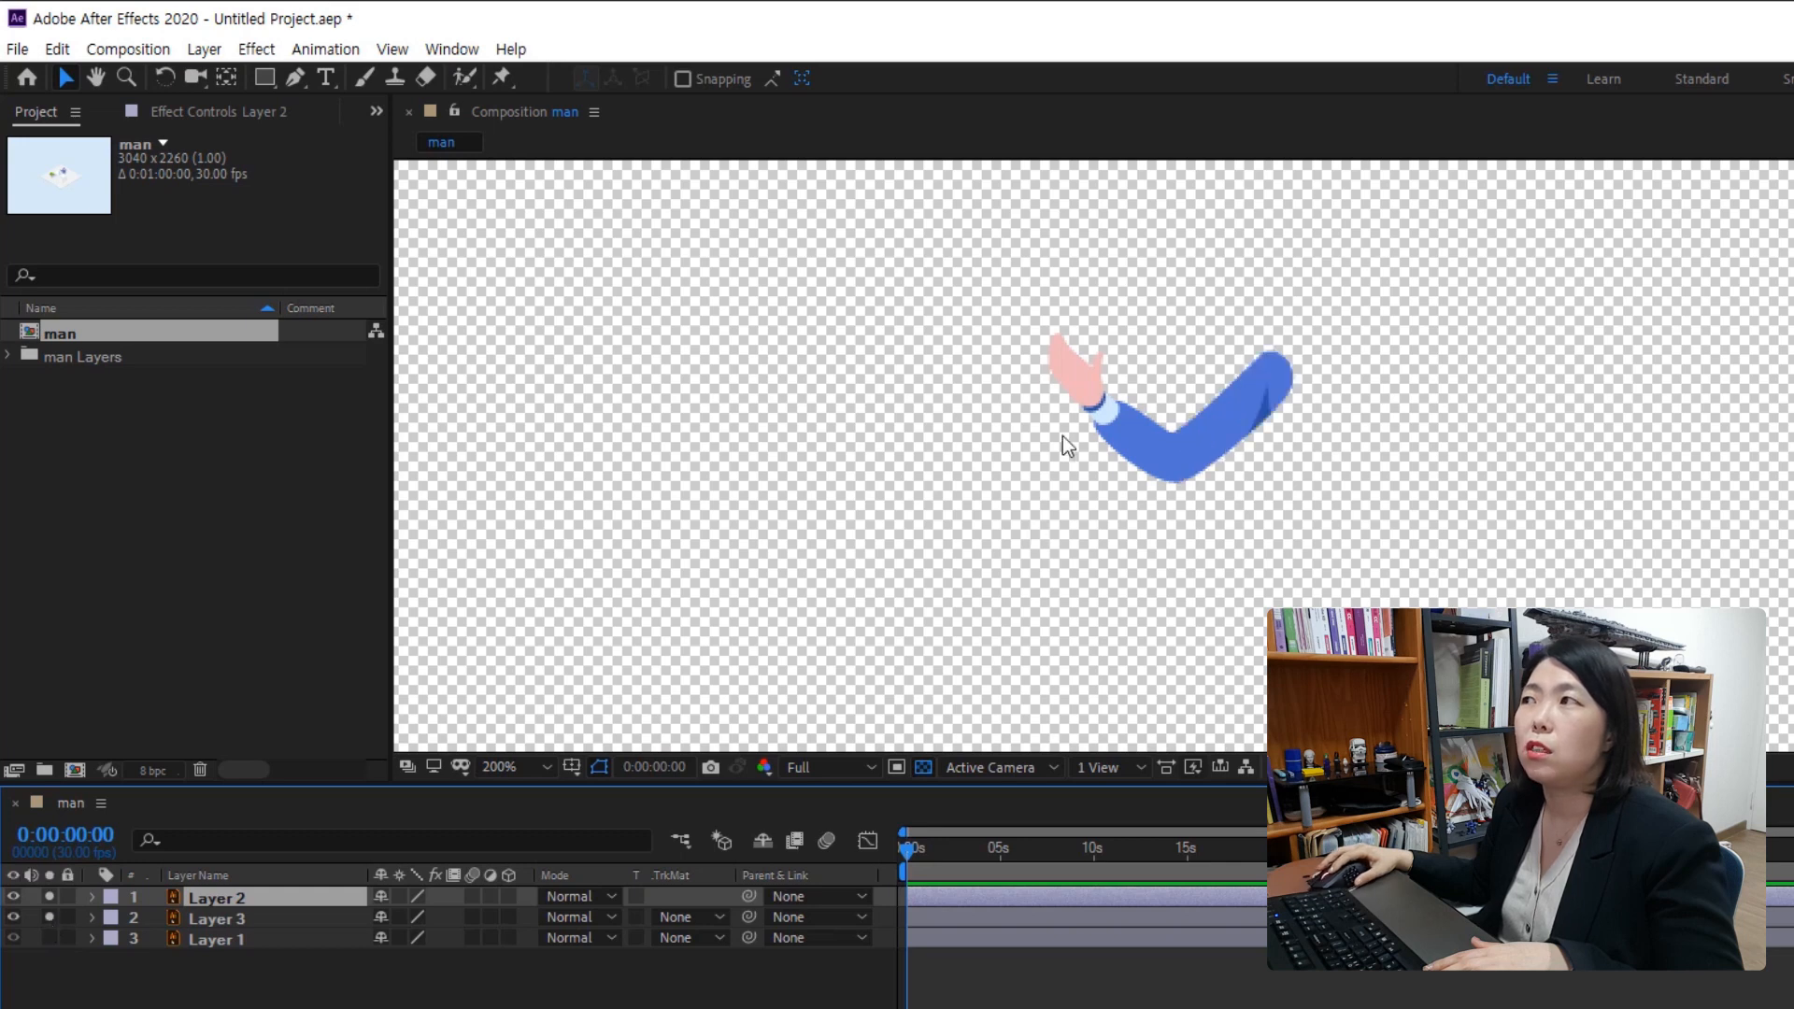
left_click(48, 939)
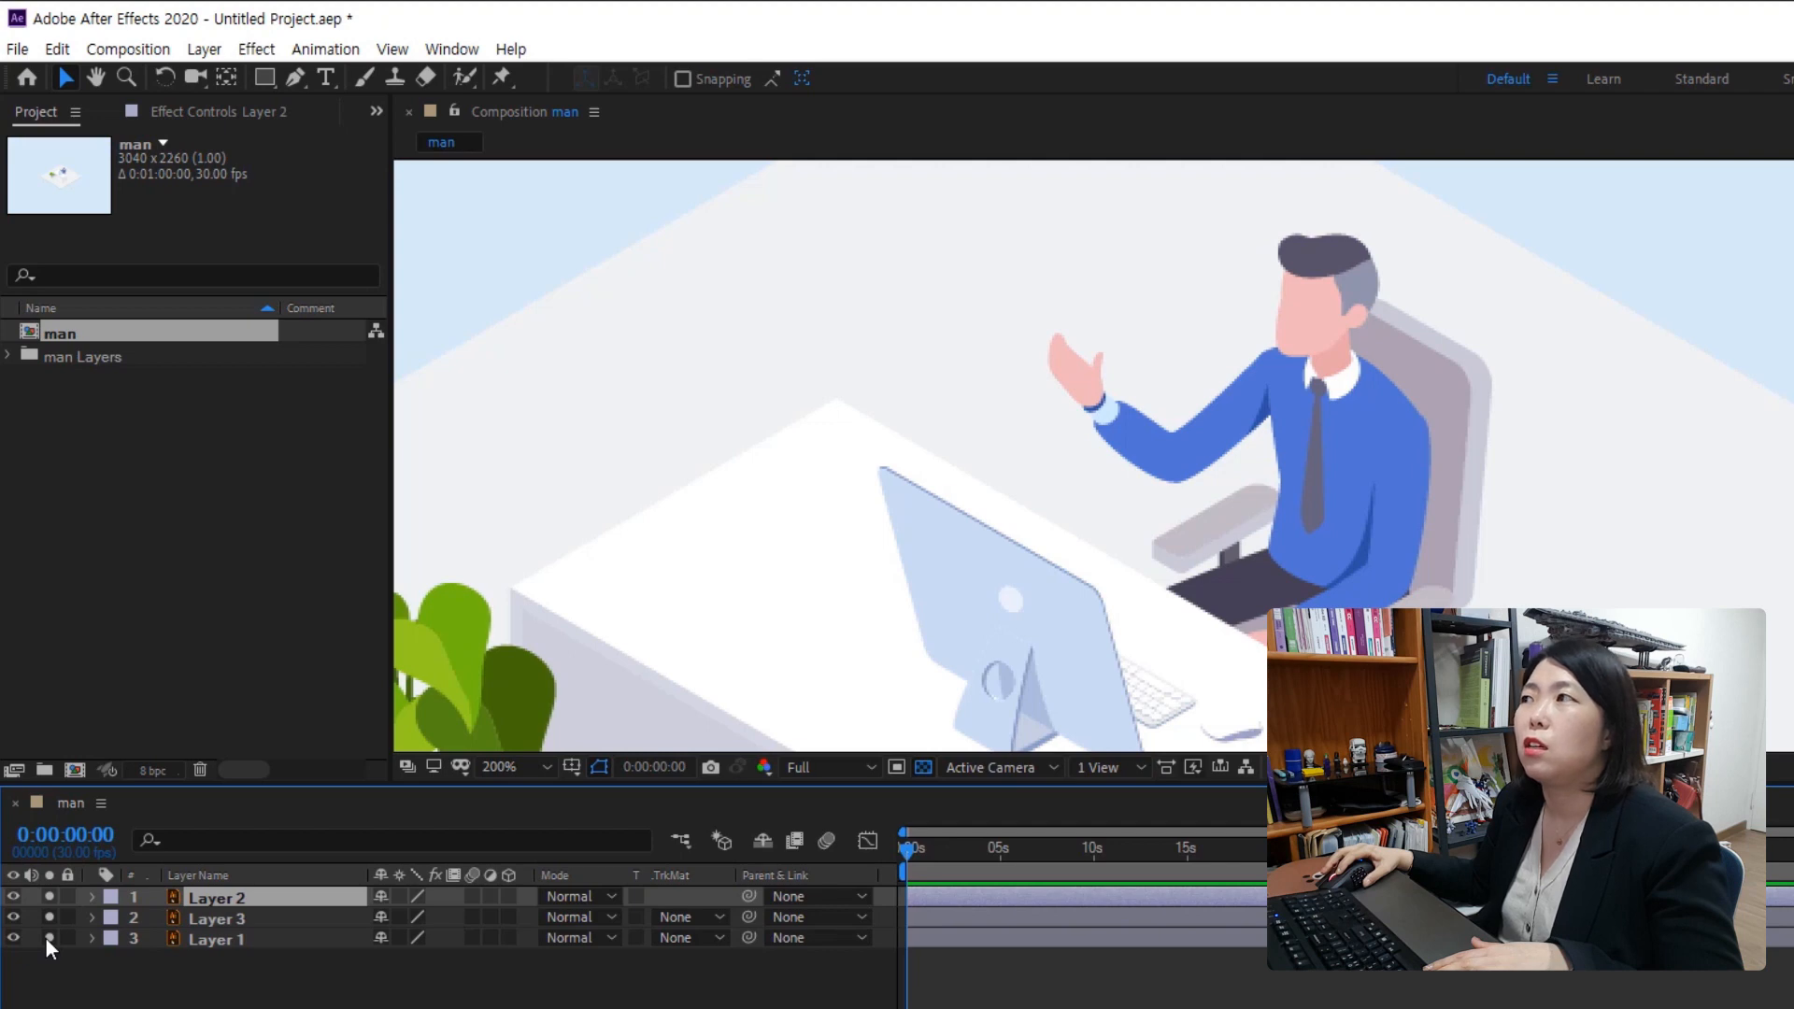
left_click(216, 934)
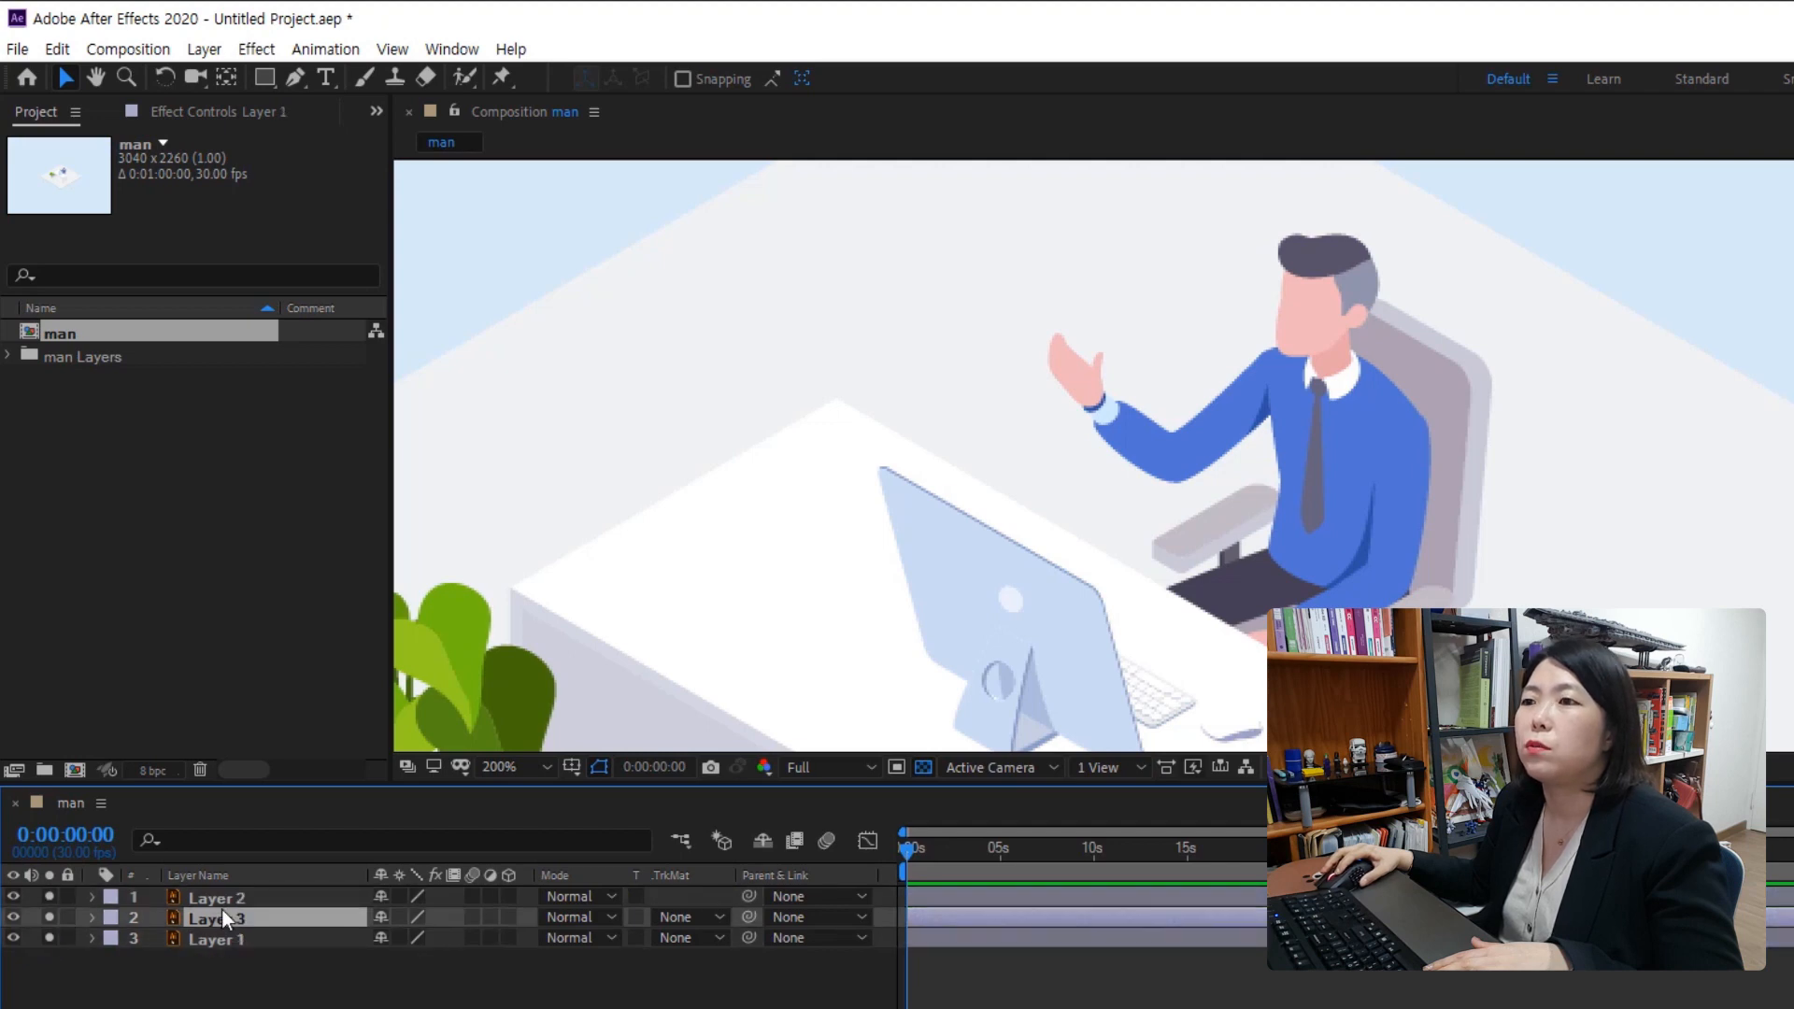
left_click(226, 905)
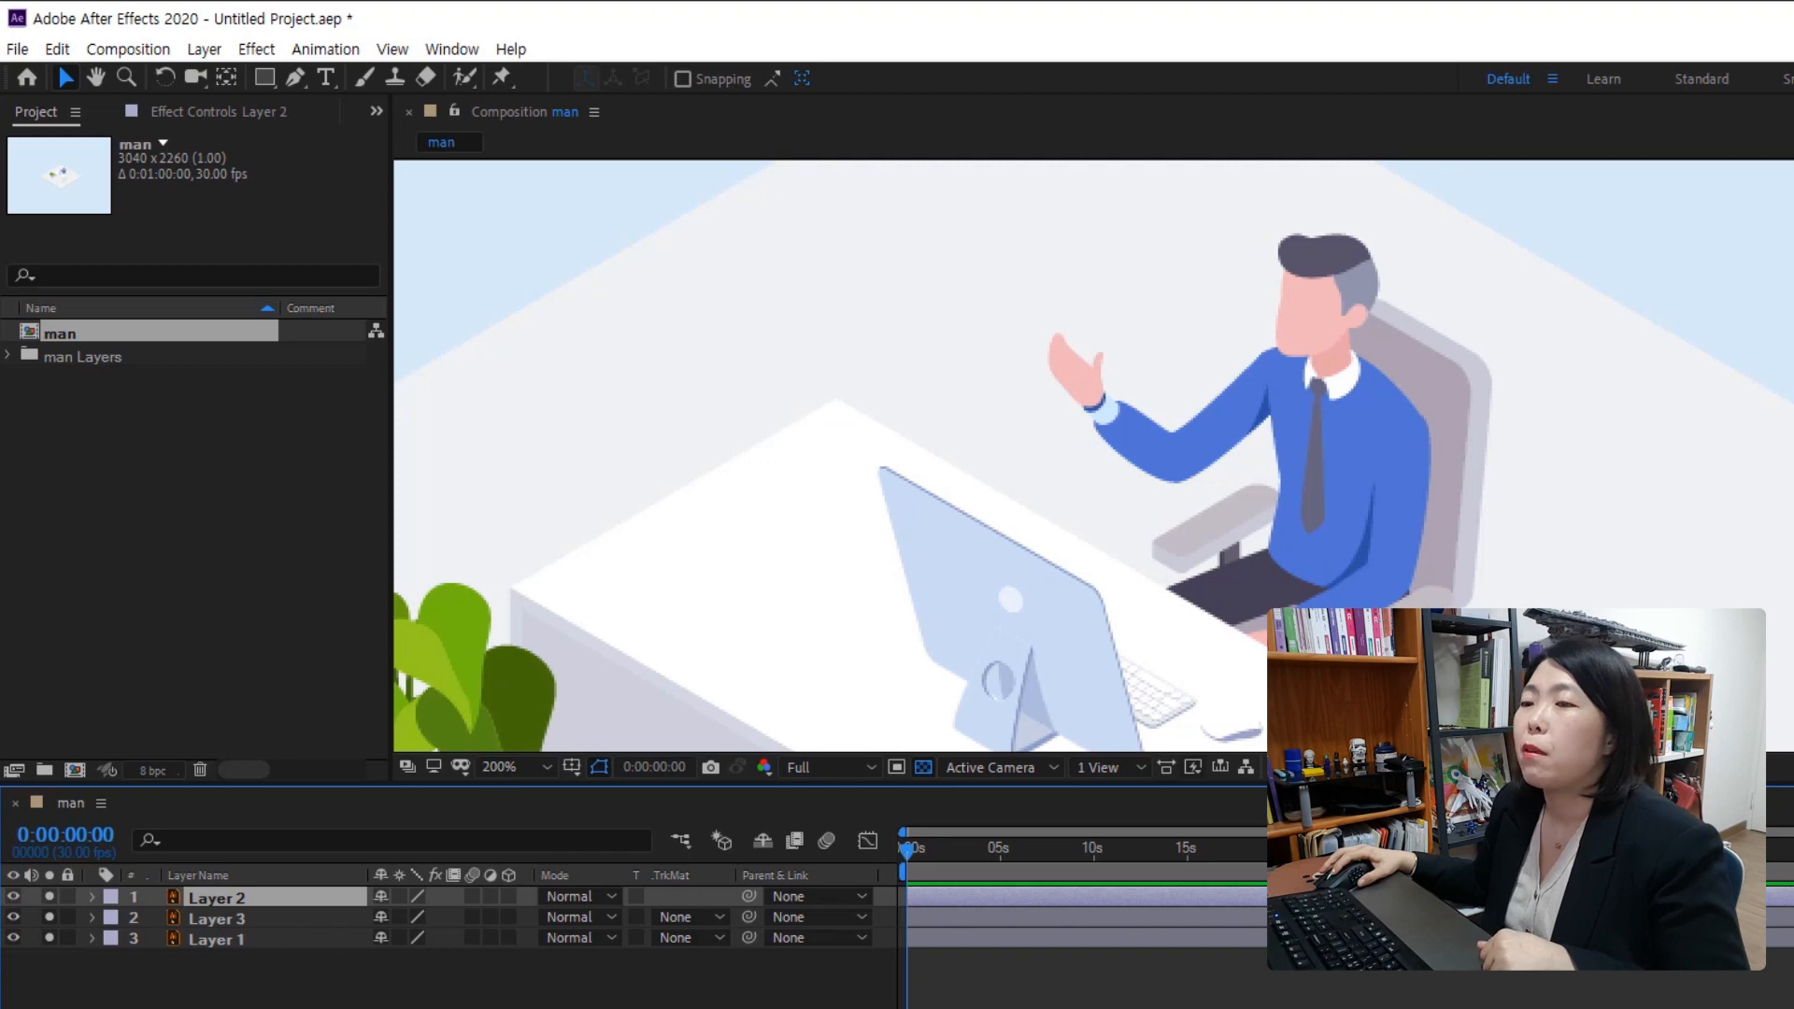
left_click(236, 940)
left_click(240, 920)
left_click(244, 899)
left_click(250, 937)
left_click(249, 918)
left_click(248, 899)
left_click(258, 937)
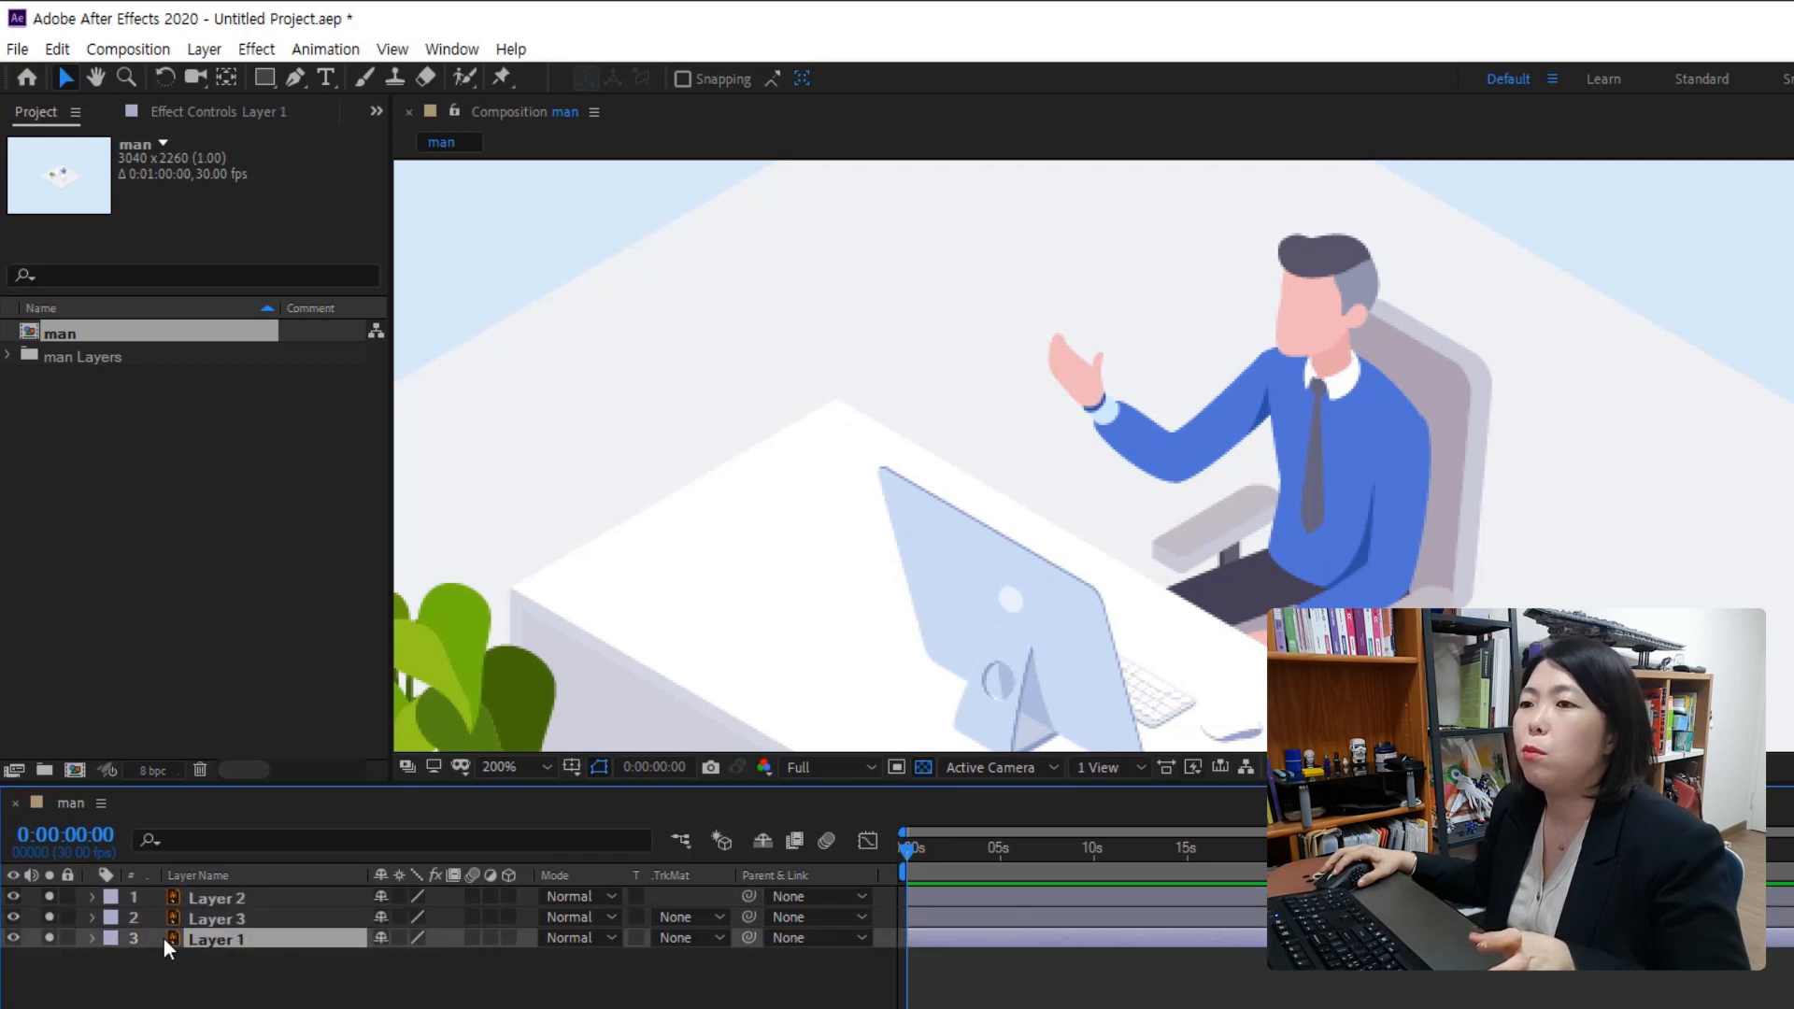
Turn off solo for Layer 1, Layer 3 and Layer 2
left_click(51, 938)
left_click(51, 918)
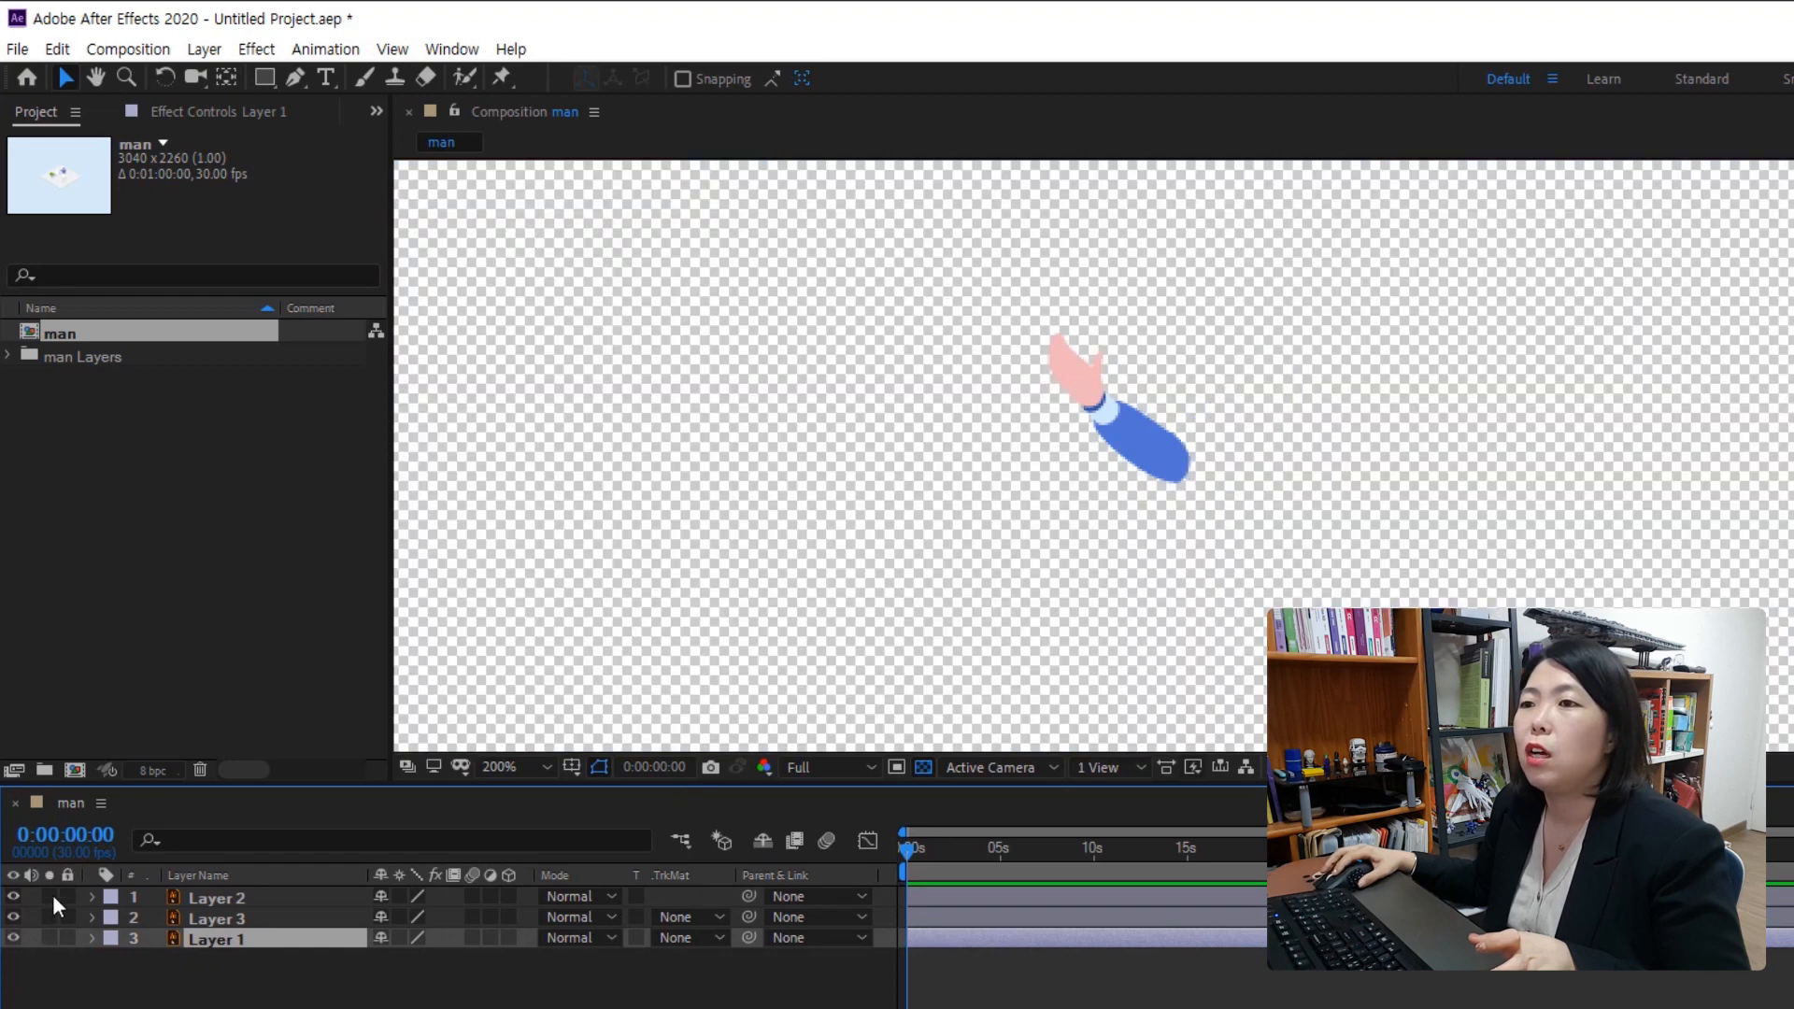
left_click(51, 896)
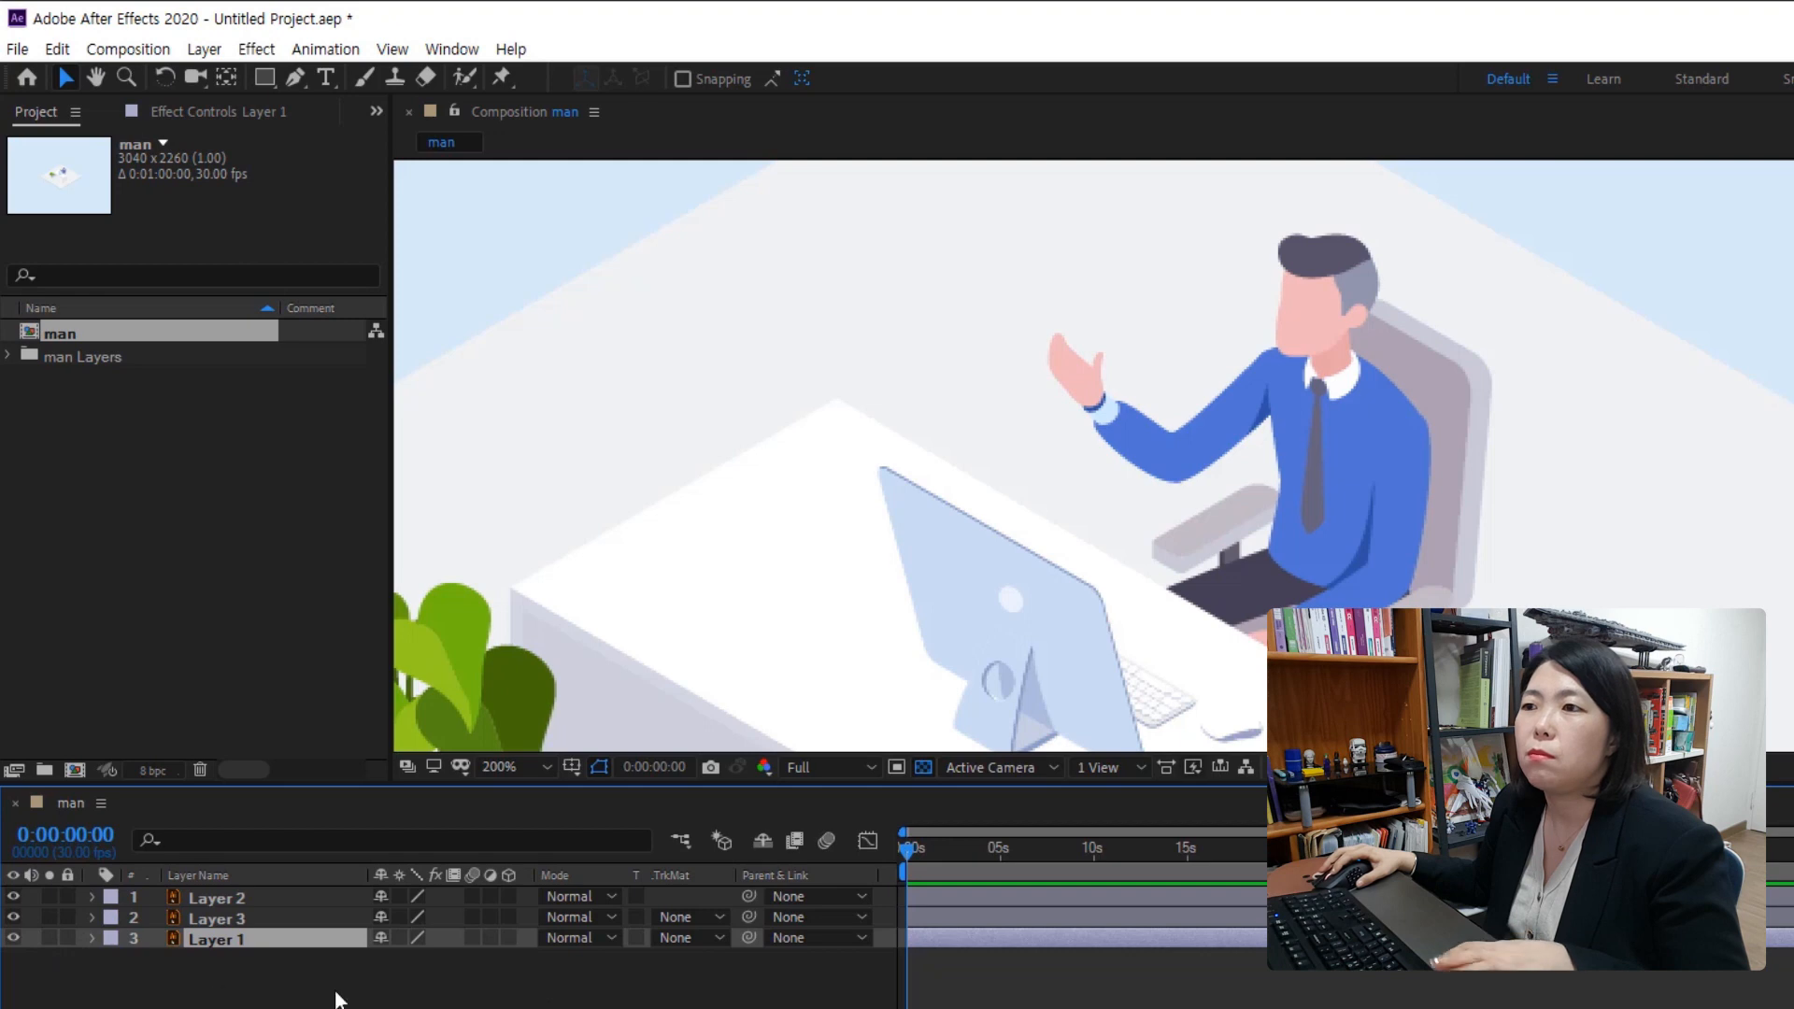
Parent Layer 2 to Layer 3, and parent Layer 3 to Layer 1
left_click(238, 897)
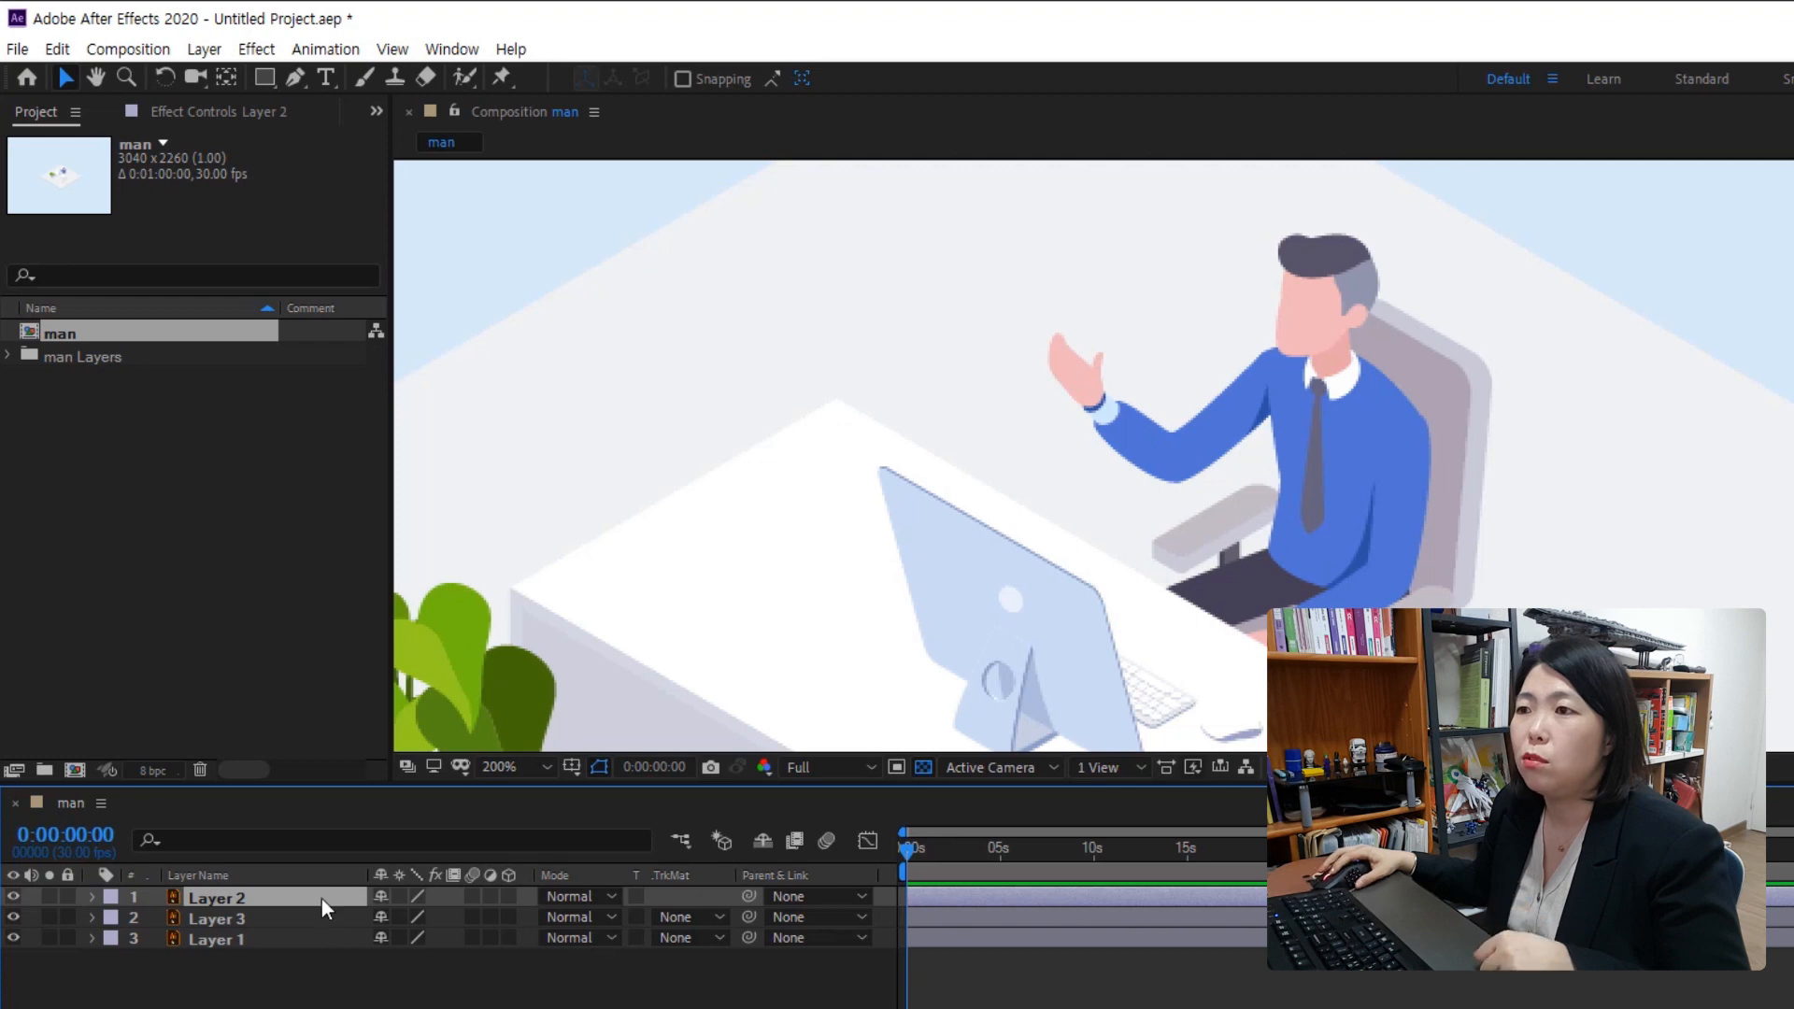
left_click(753, 895)
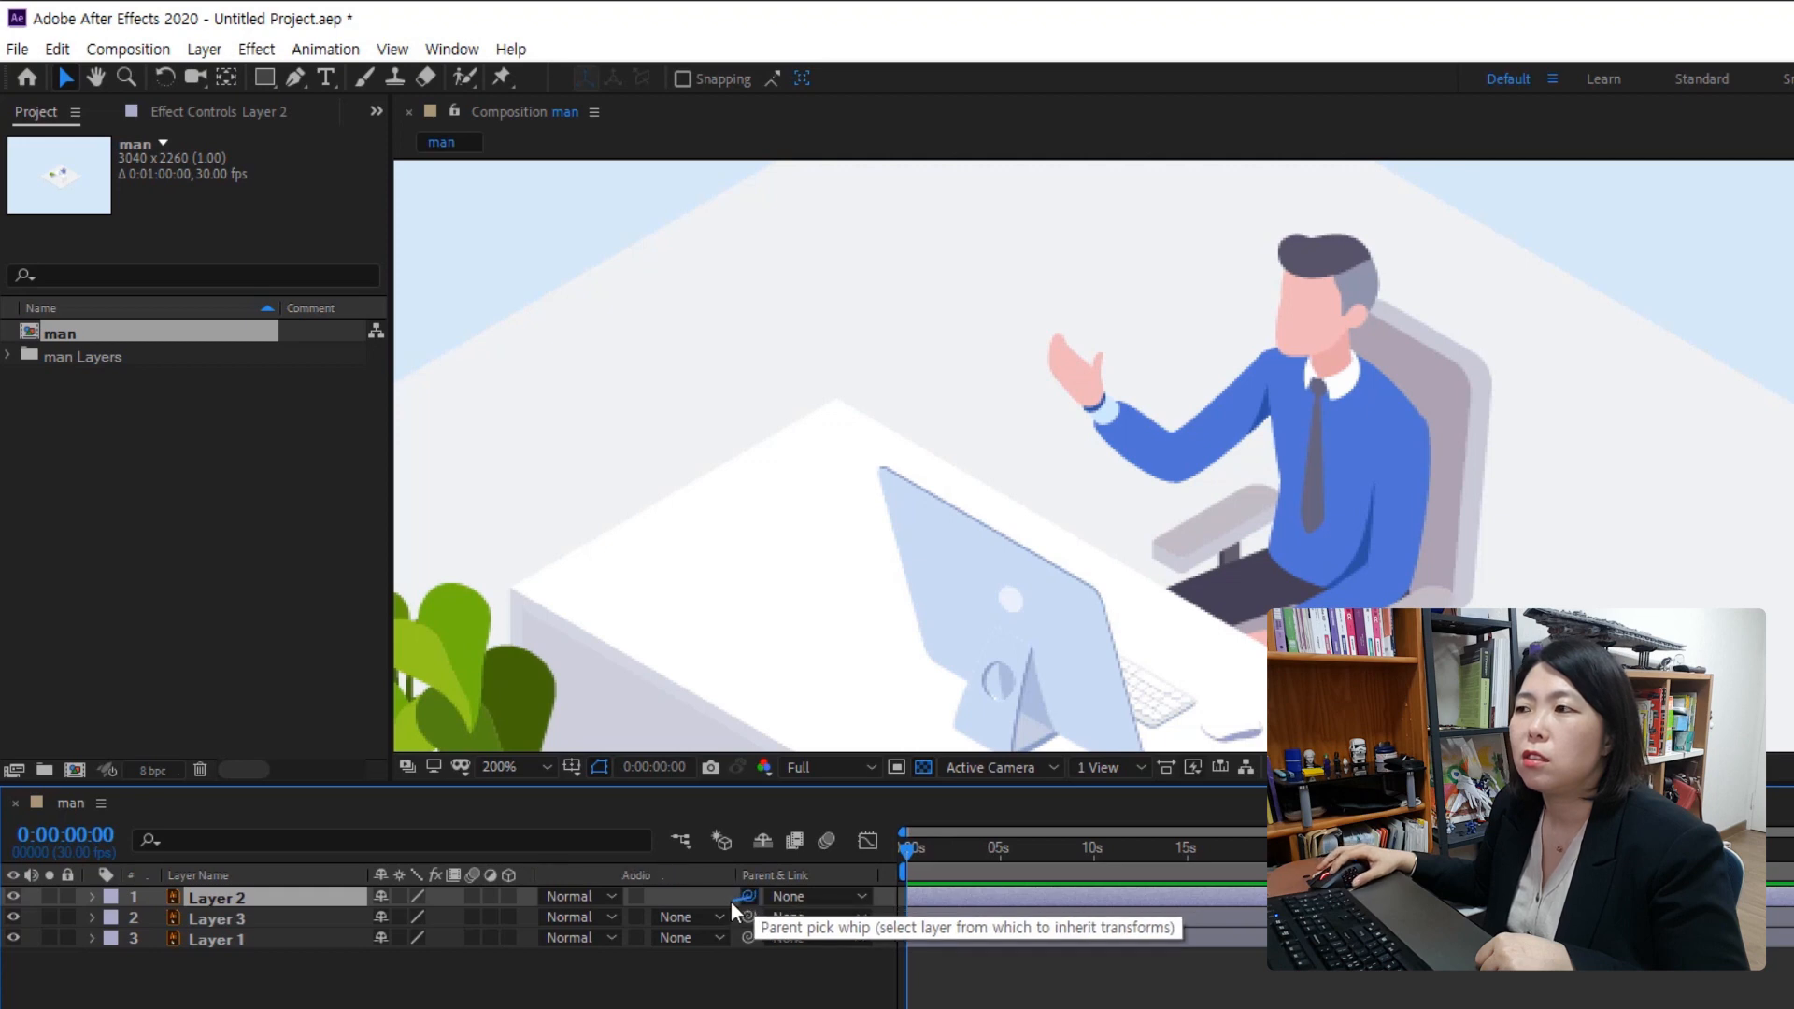
left_click_drag(680, 905, 300, 918)
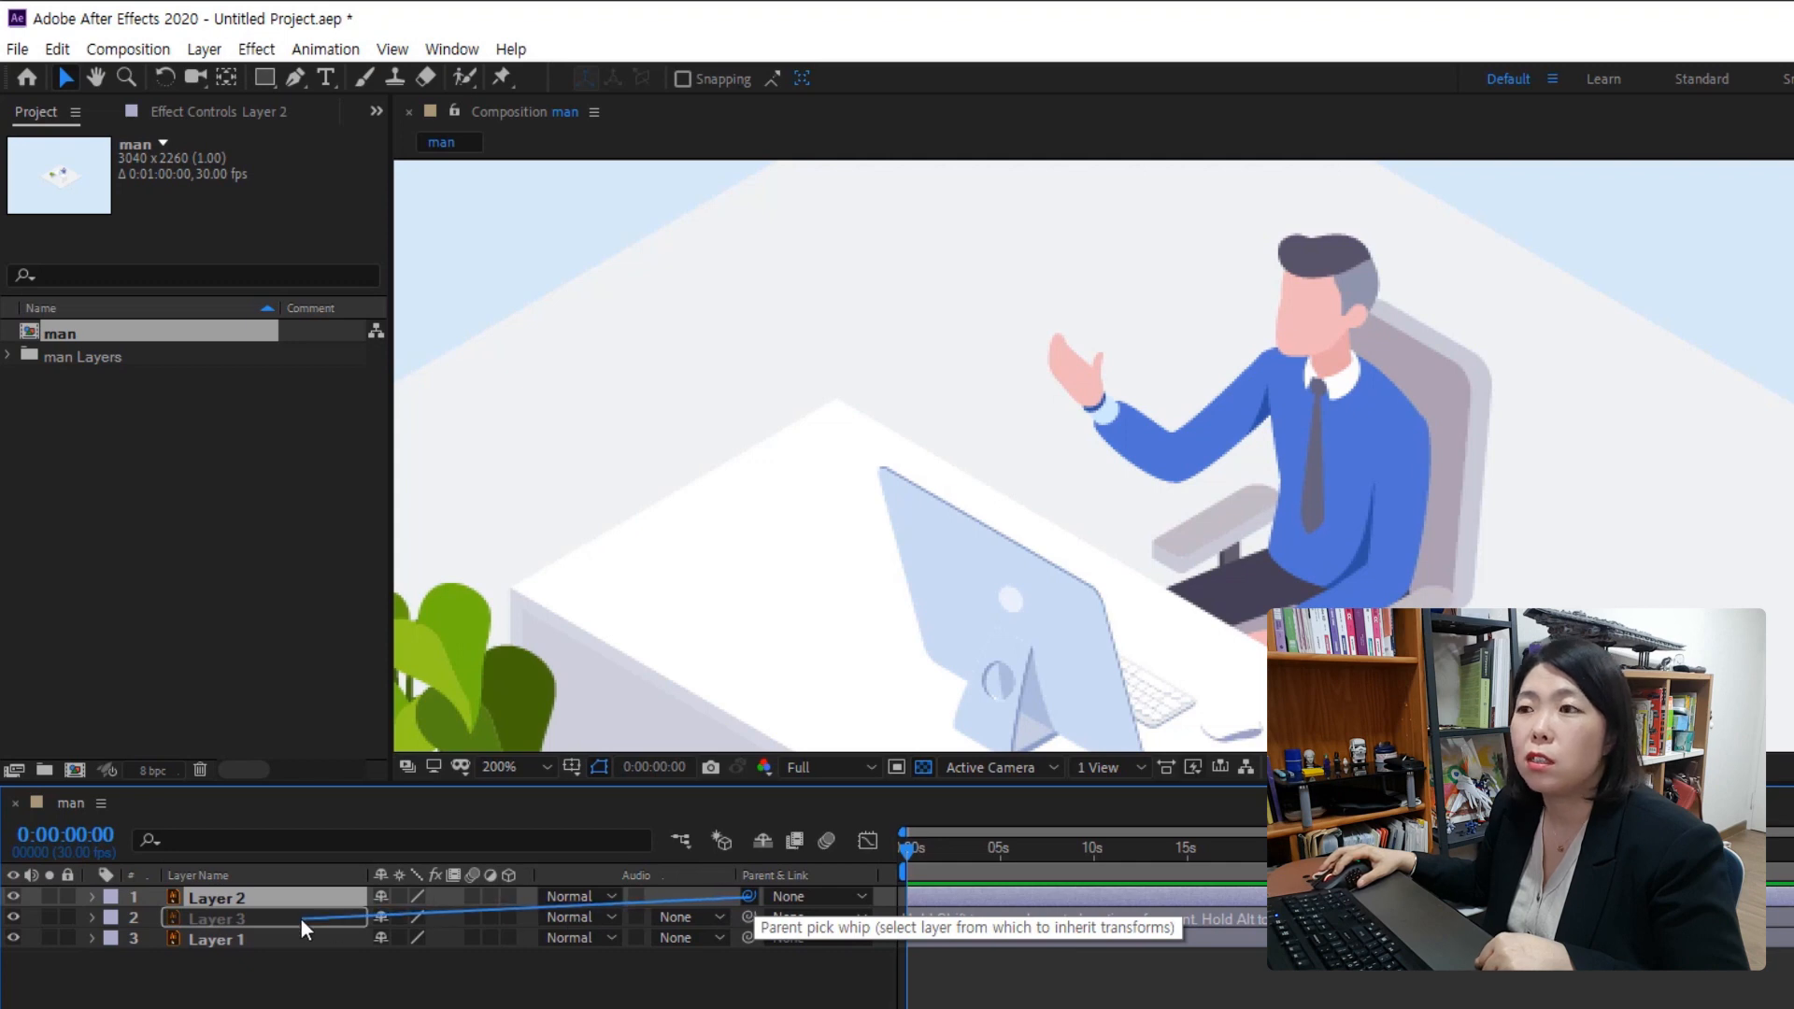
left_click_drag(300, 918, 300, 918)
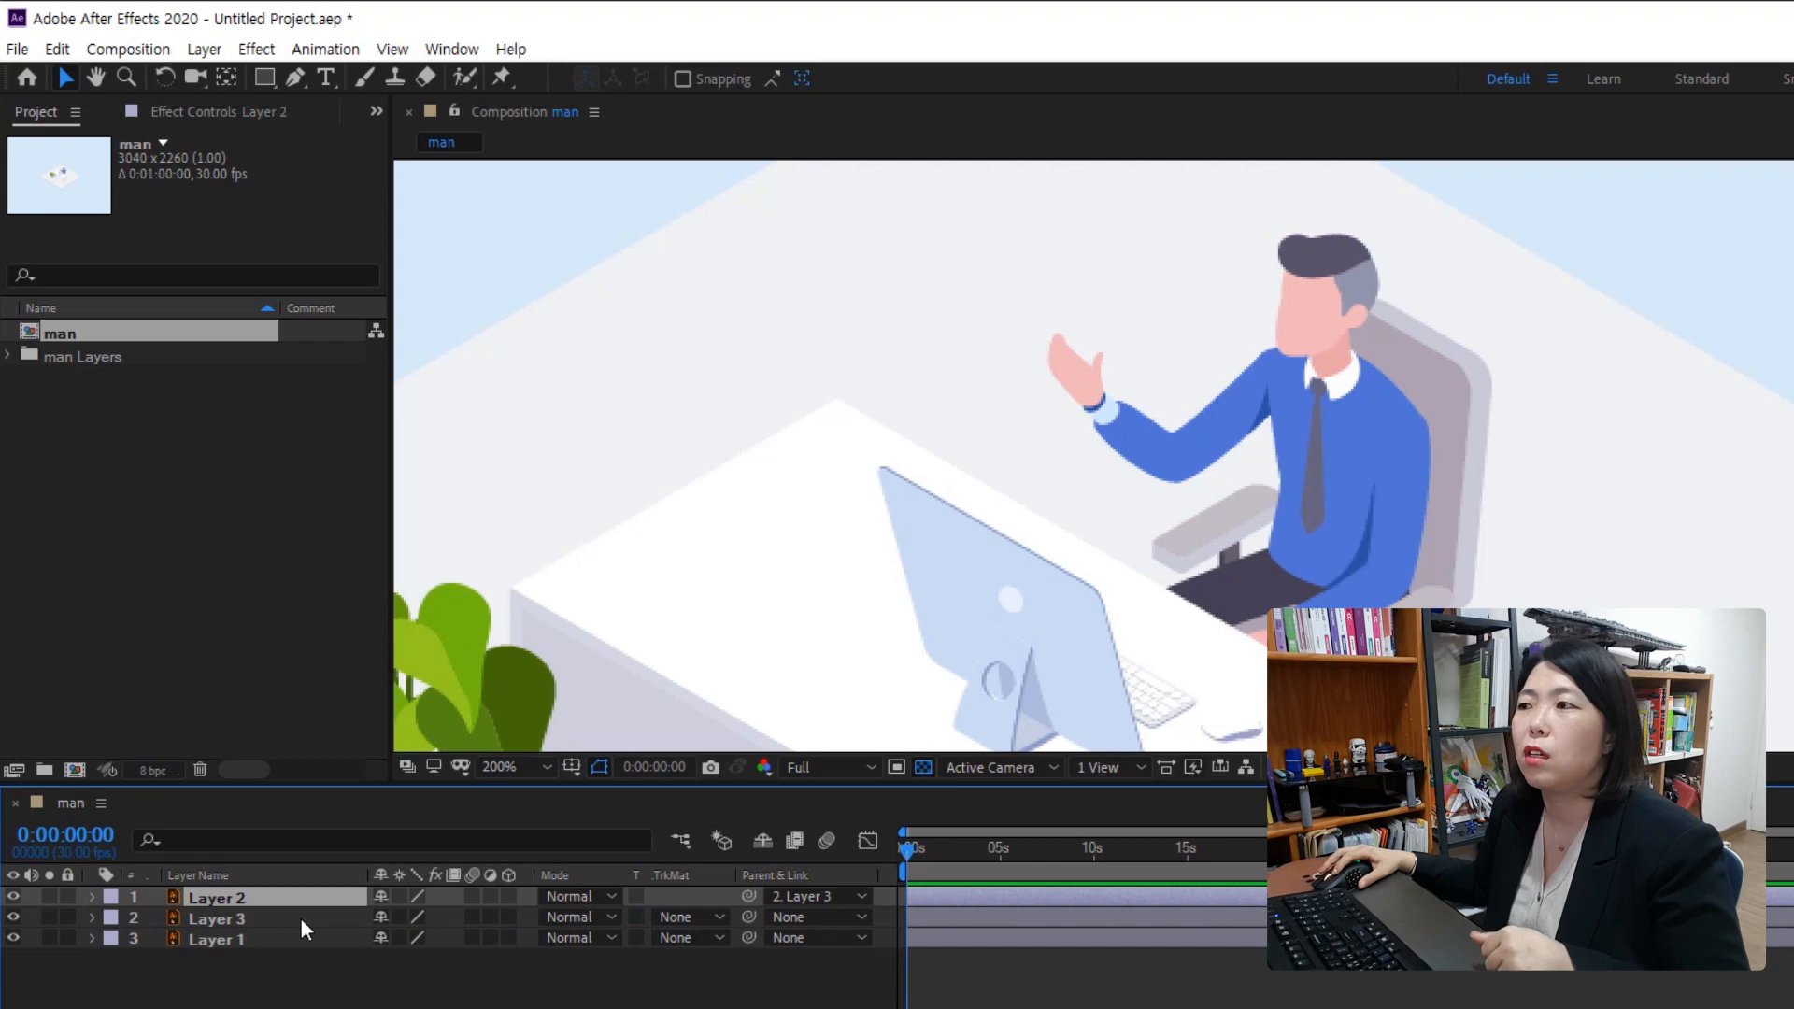
left_click(202, 919)
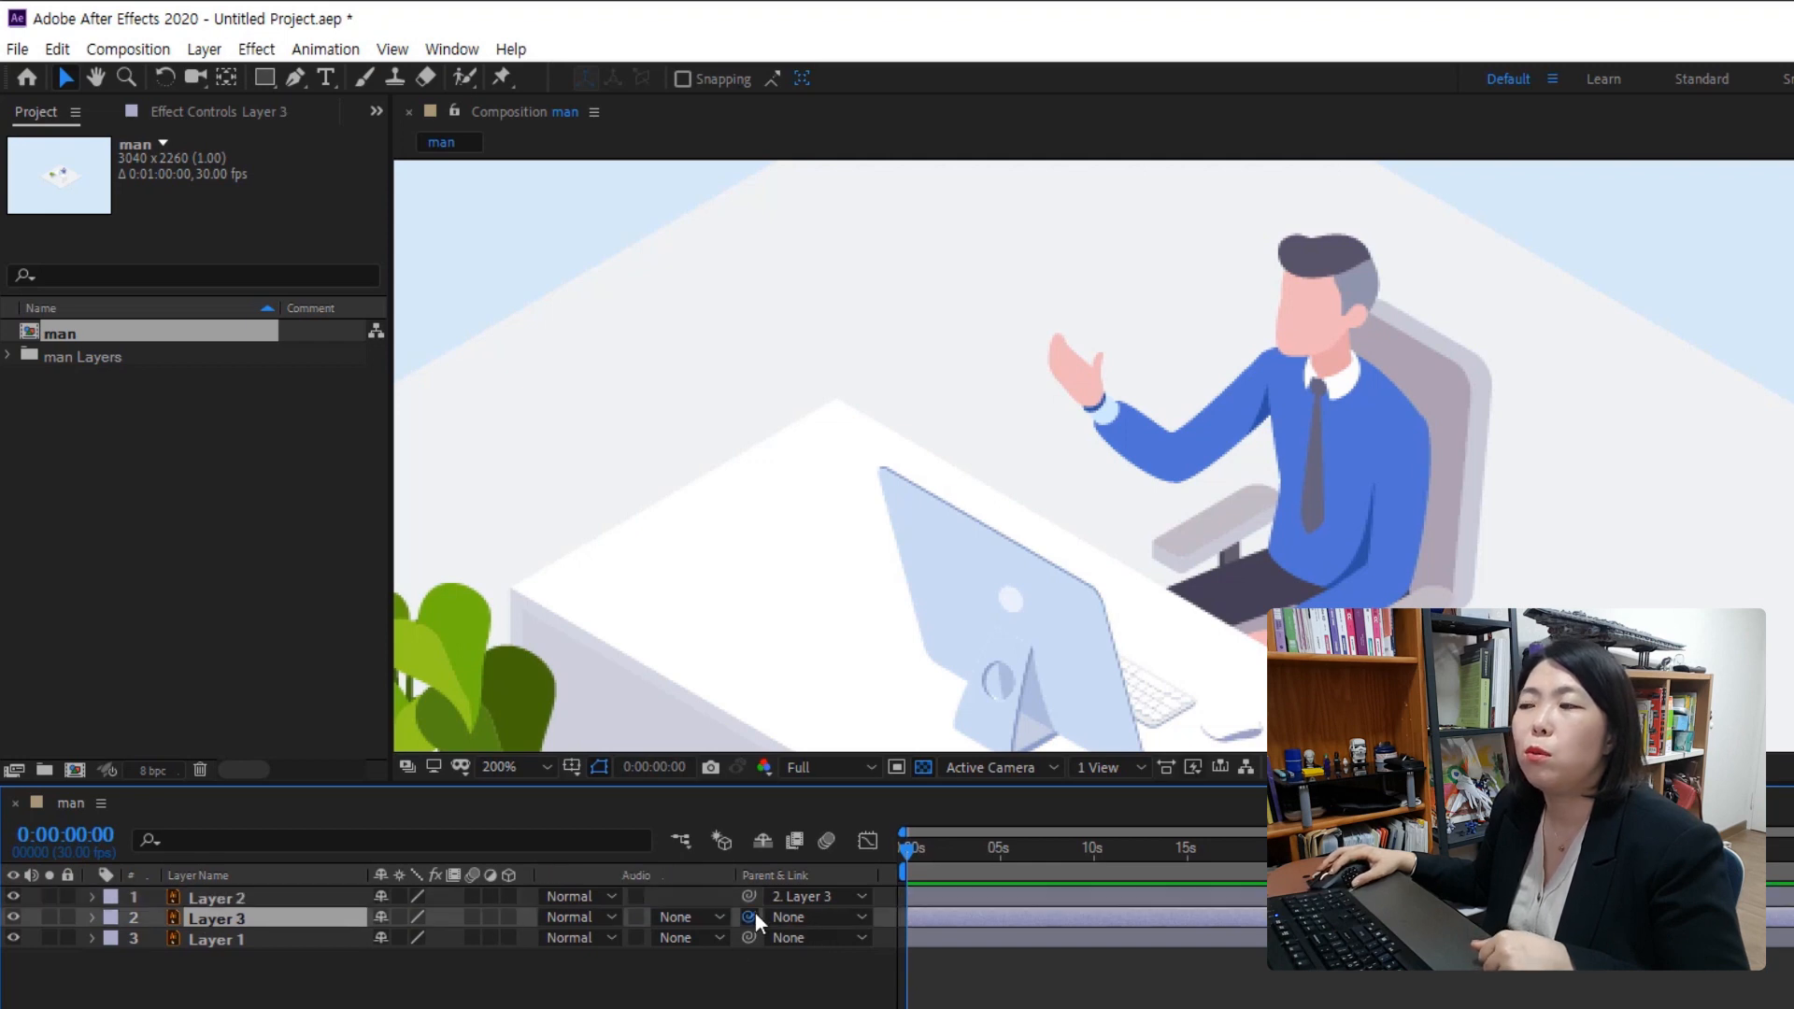
left_click_drag(755, 916, 331, 939)
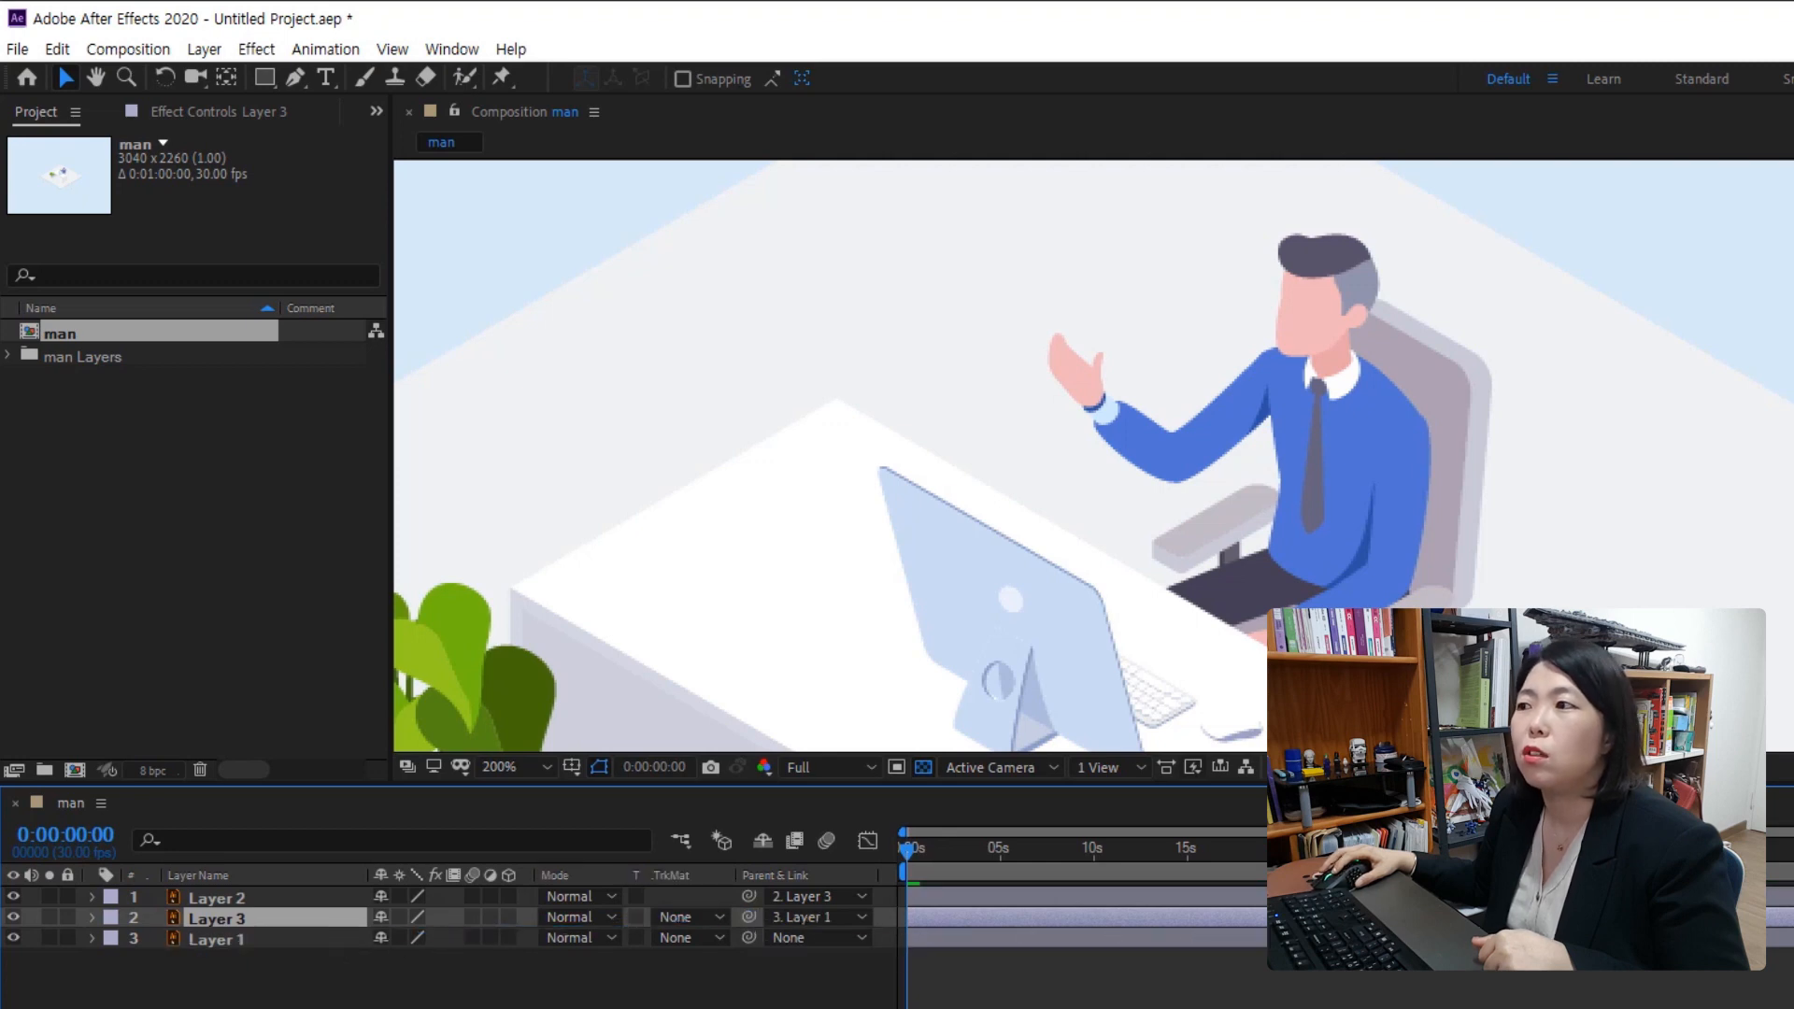
Select Layer 2 and Layer 3 together and reveal only their Rotation properties in the timeline
left_click(237, 896)
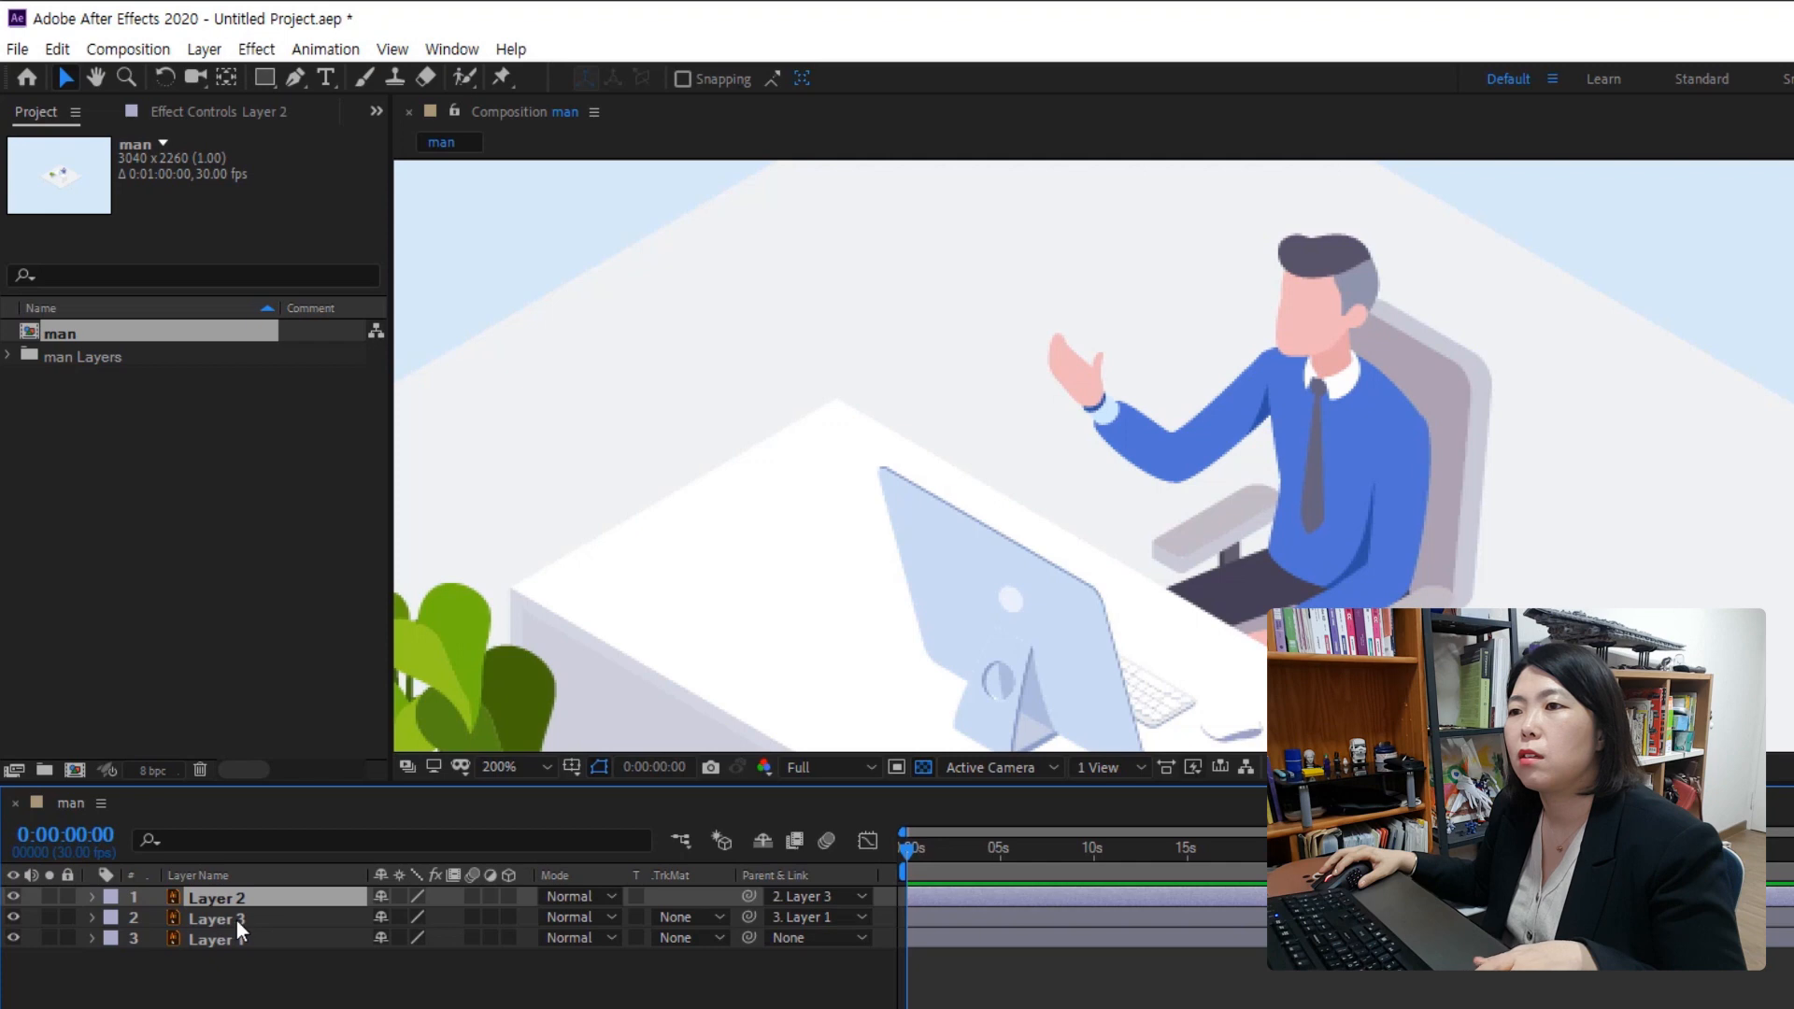
left_click(237, 919, "shift")
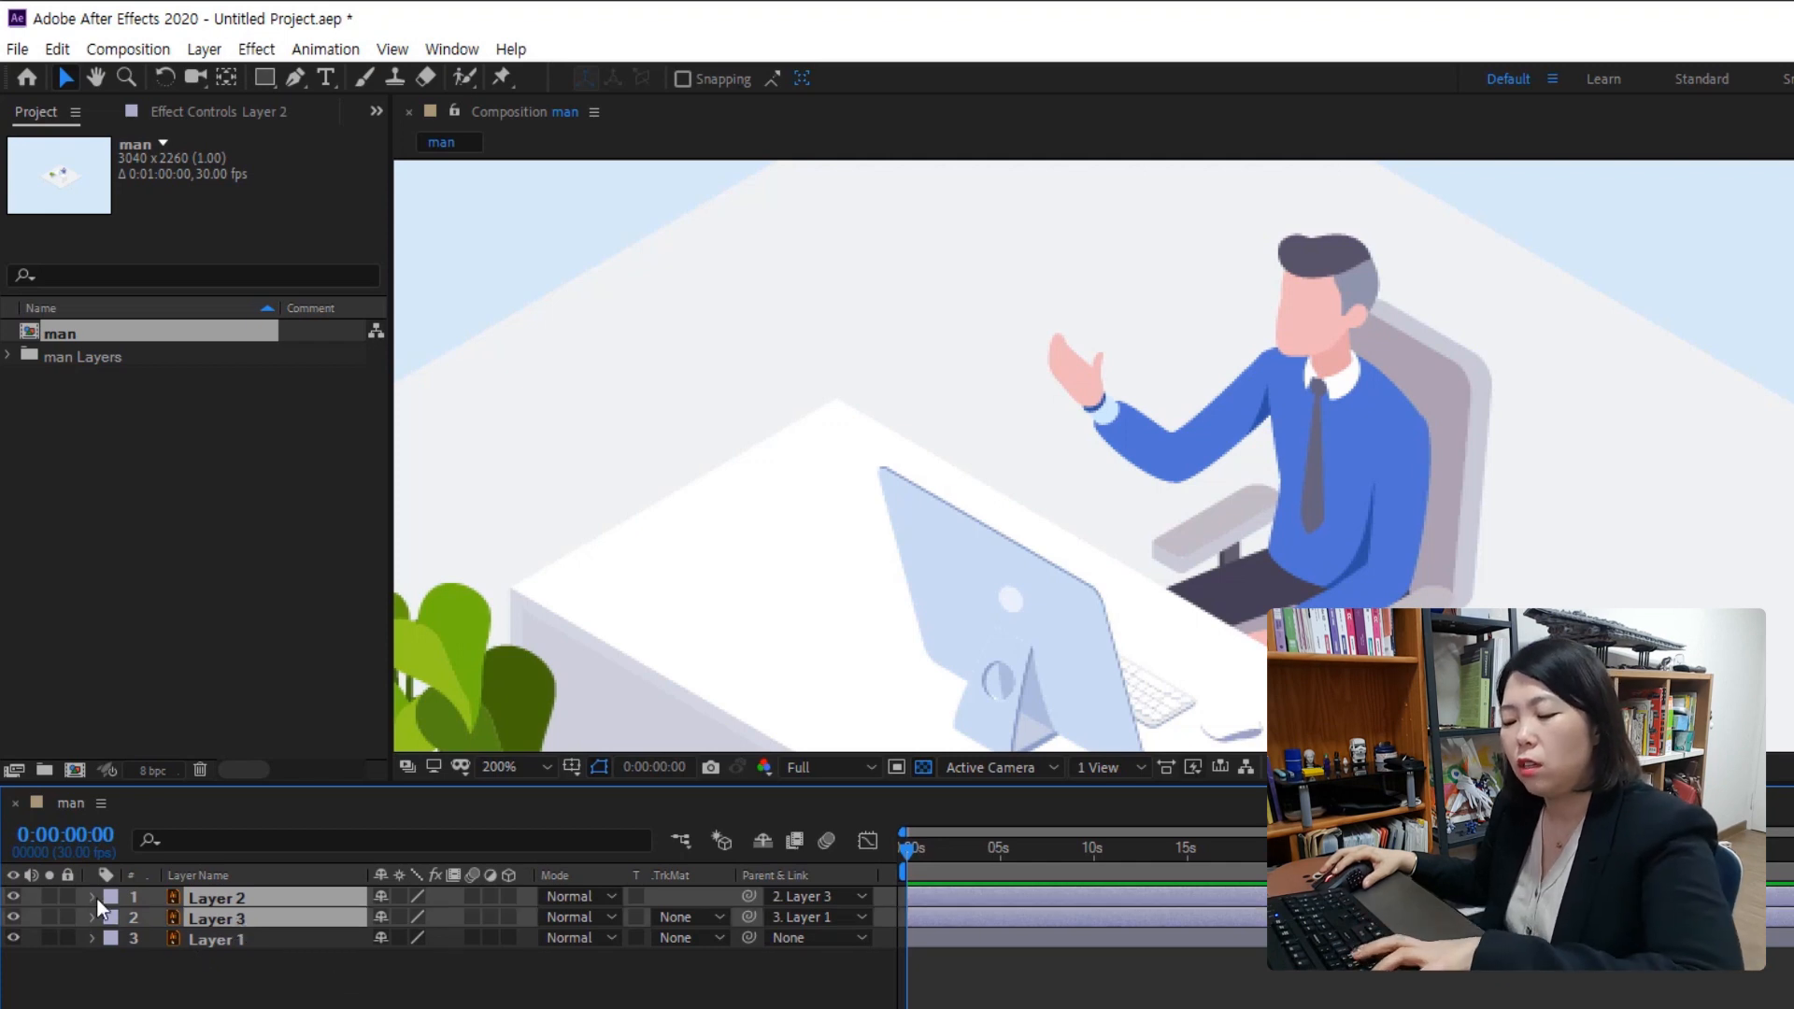
key("r")
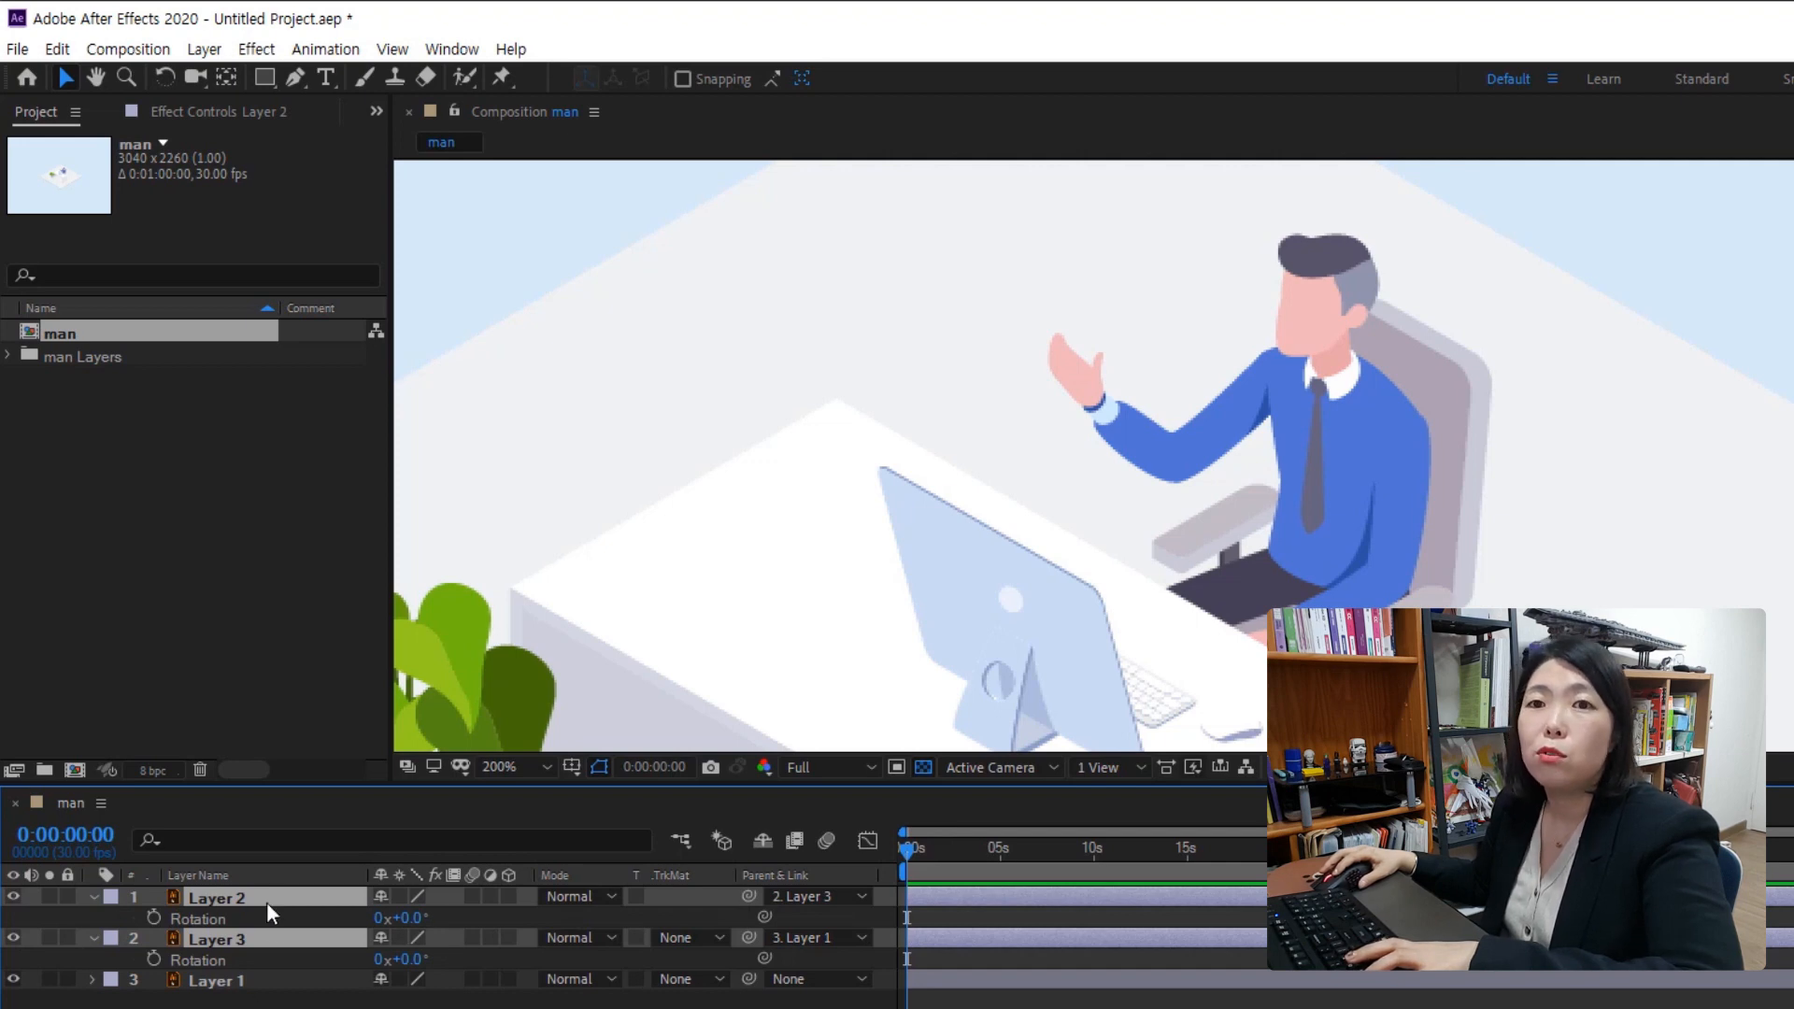
mouse_move(412, 925)
left_mouse_down()
mouse_move(486, 923)
mouse_move(364, 923)
mouse_move(411, 920)
left_mouse_up()
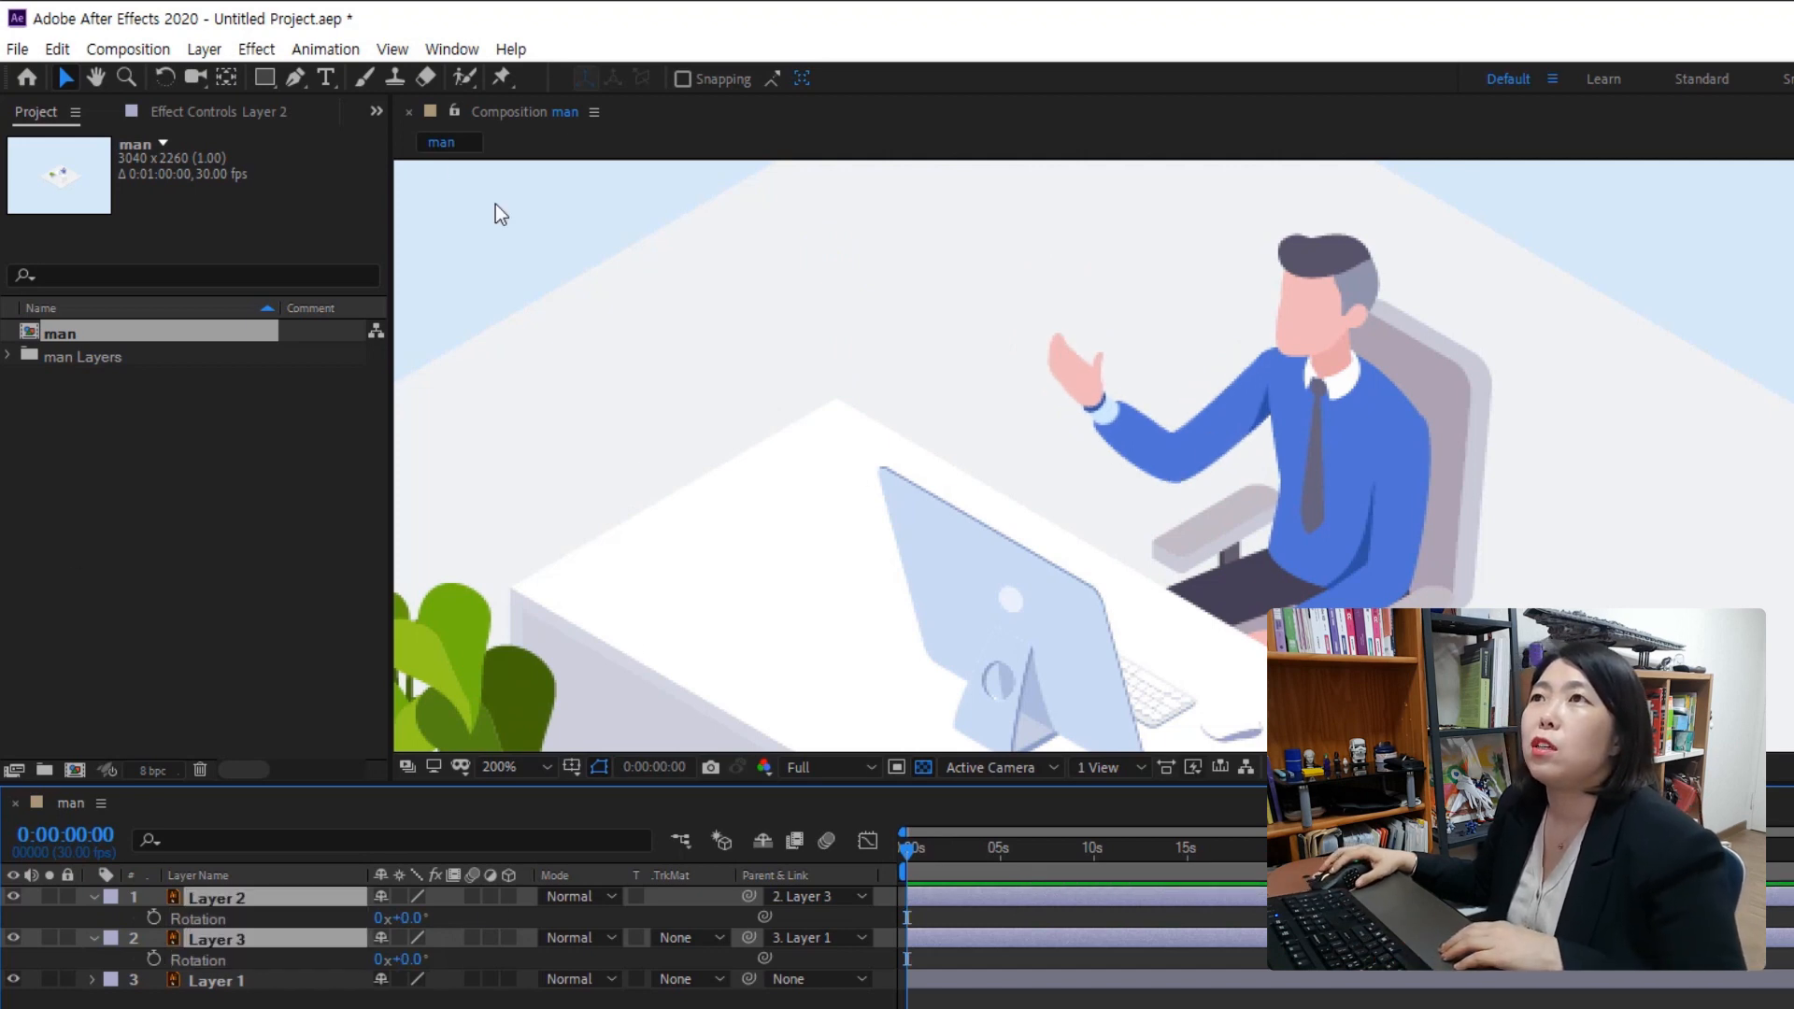
Solo Layer 2 and move its anchor point to the elbow end of the forearm with the Pan Behind tool
left_click(232, 78)
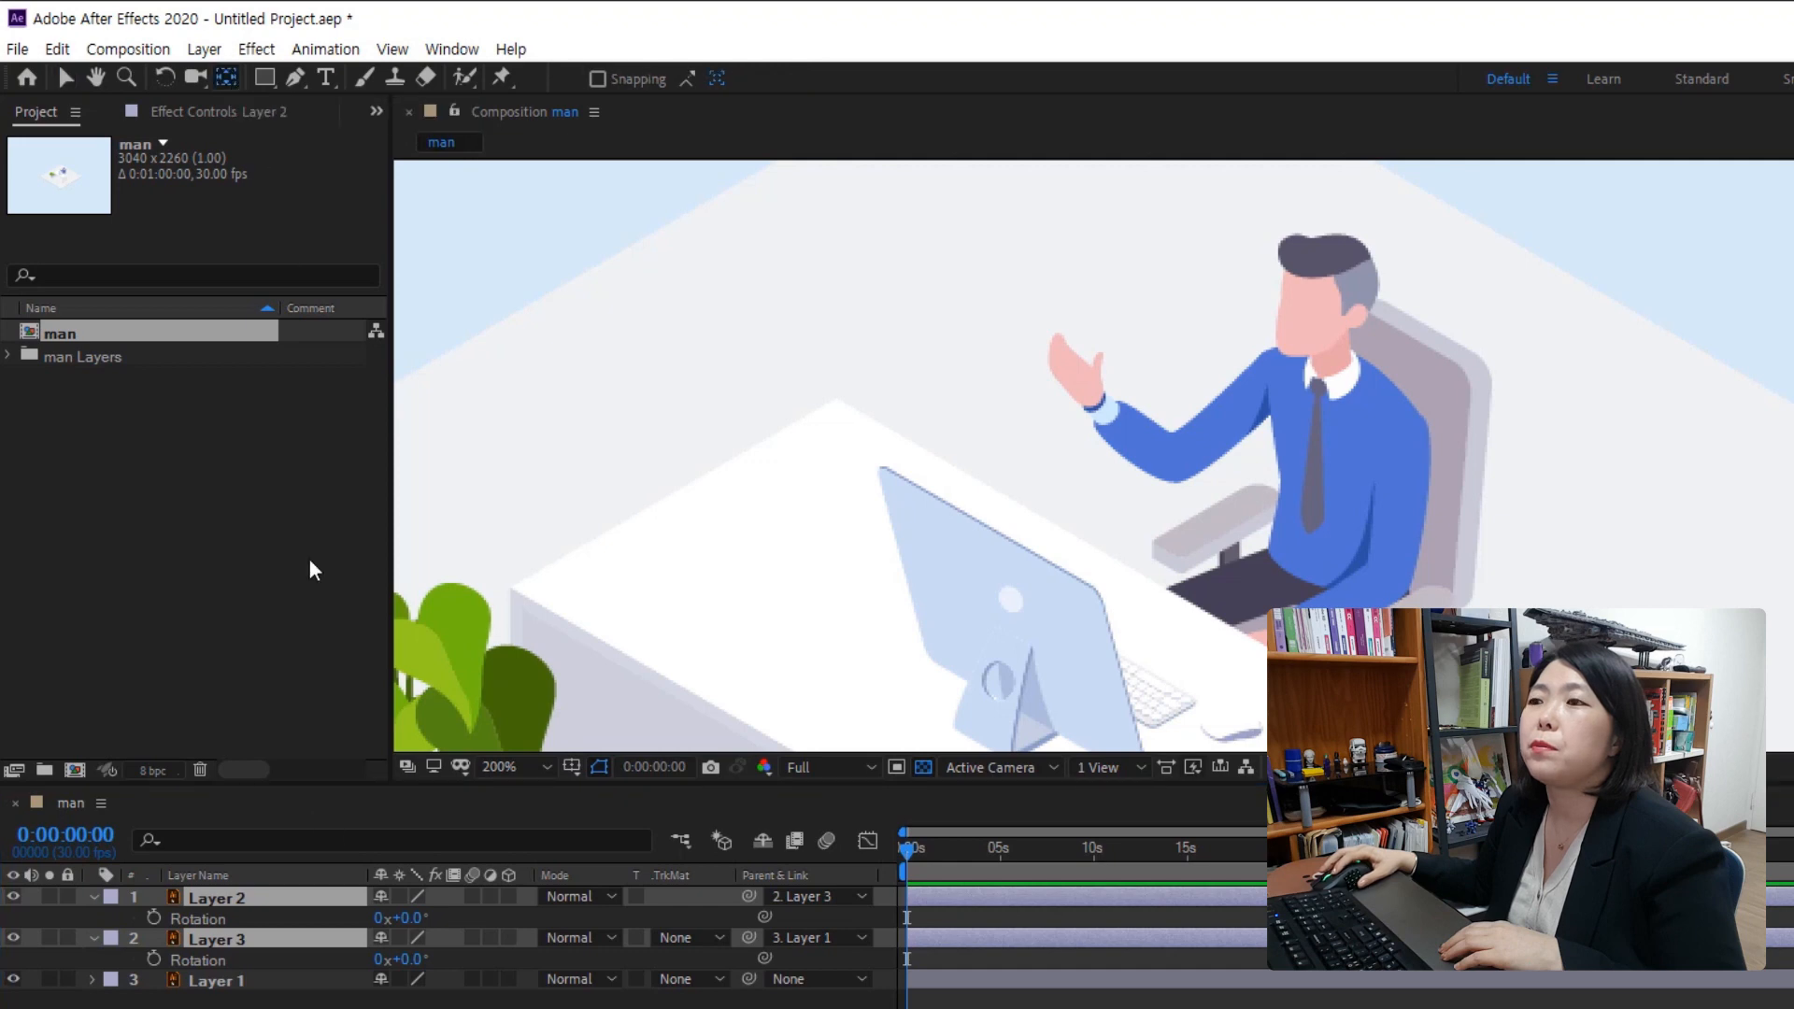
left_click(238, 899)
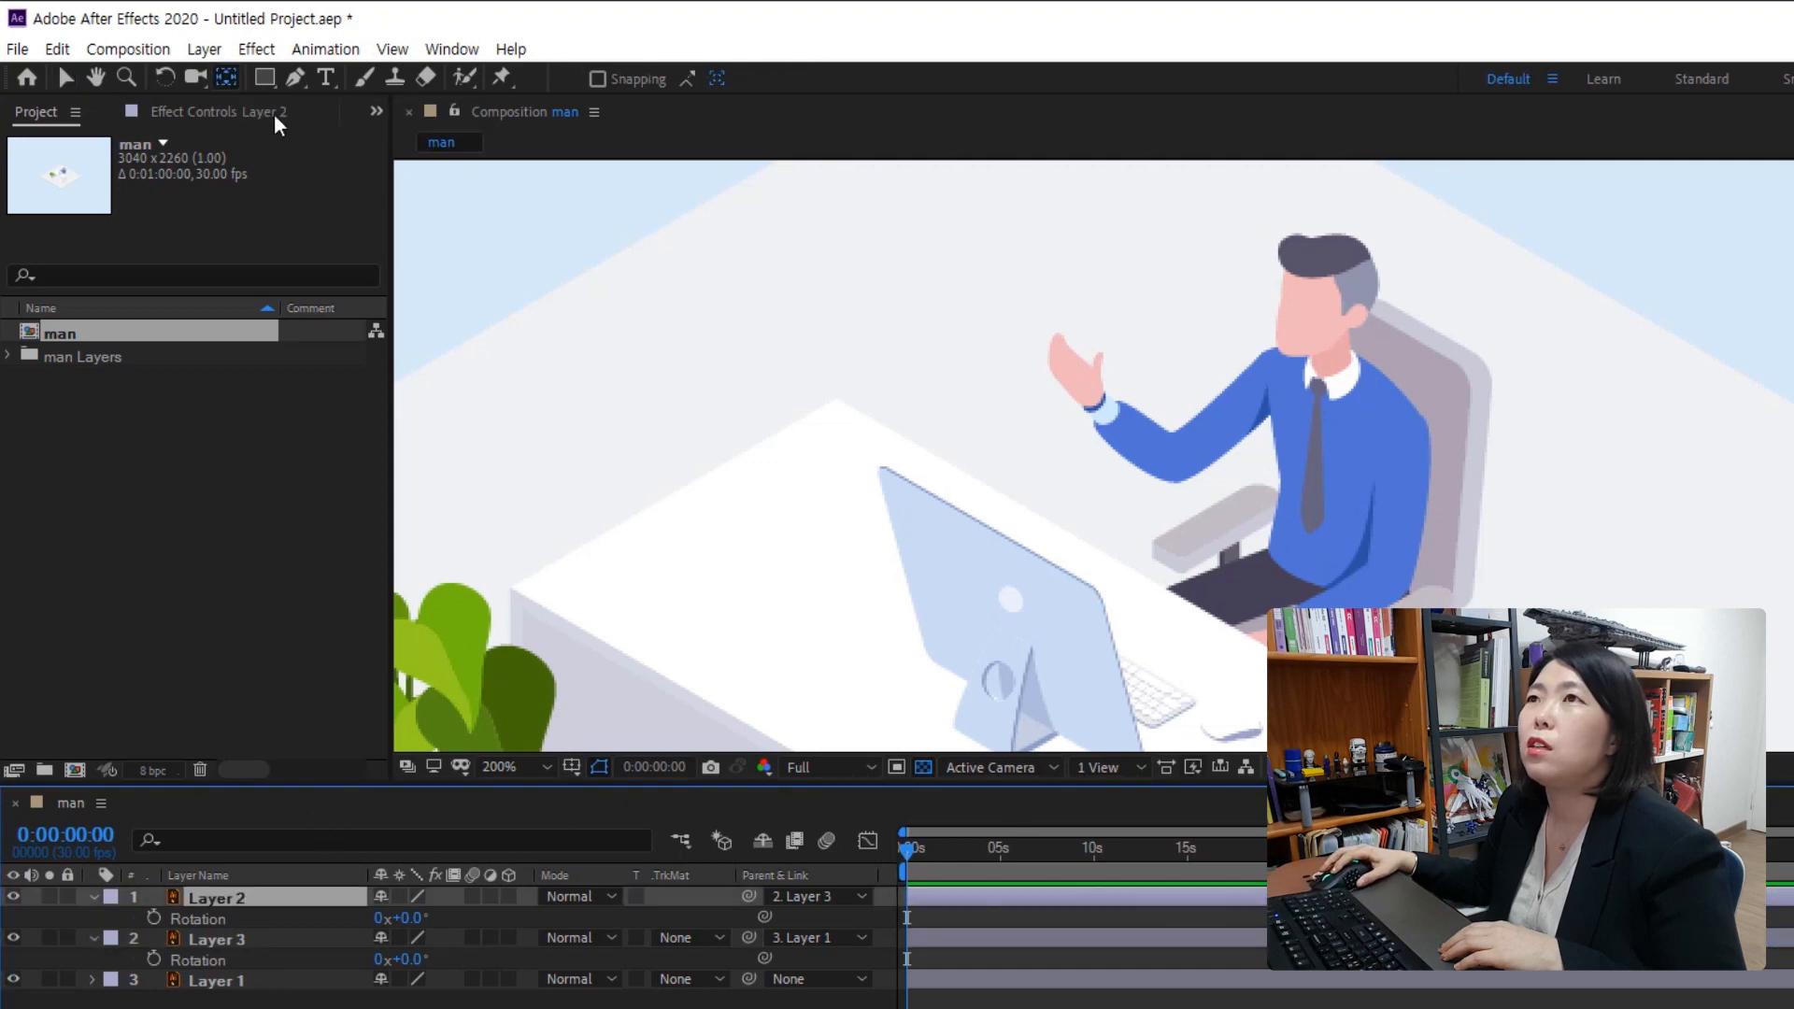
scroll(1082, 453, "down", 4)
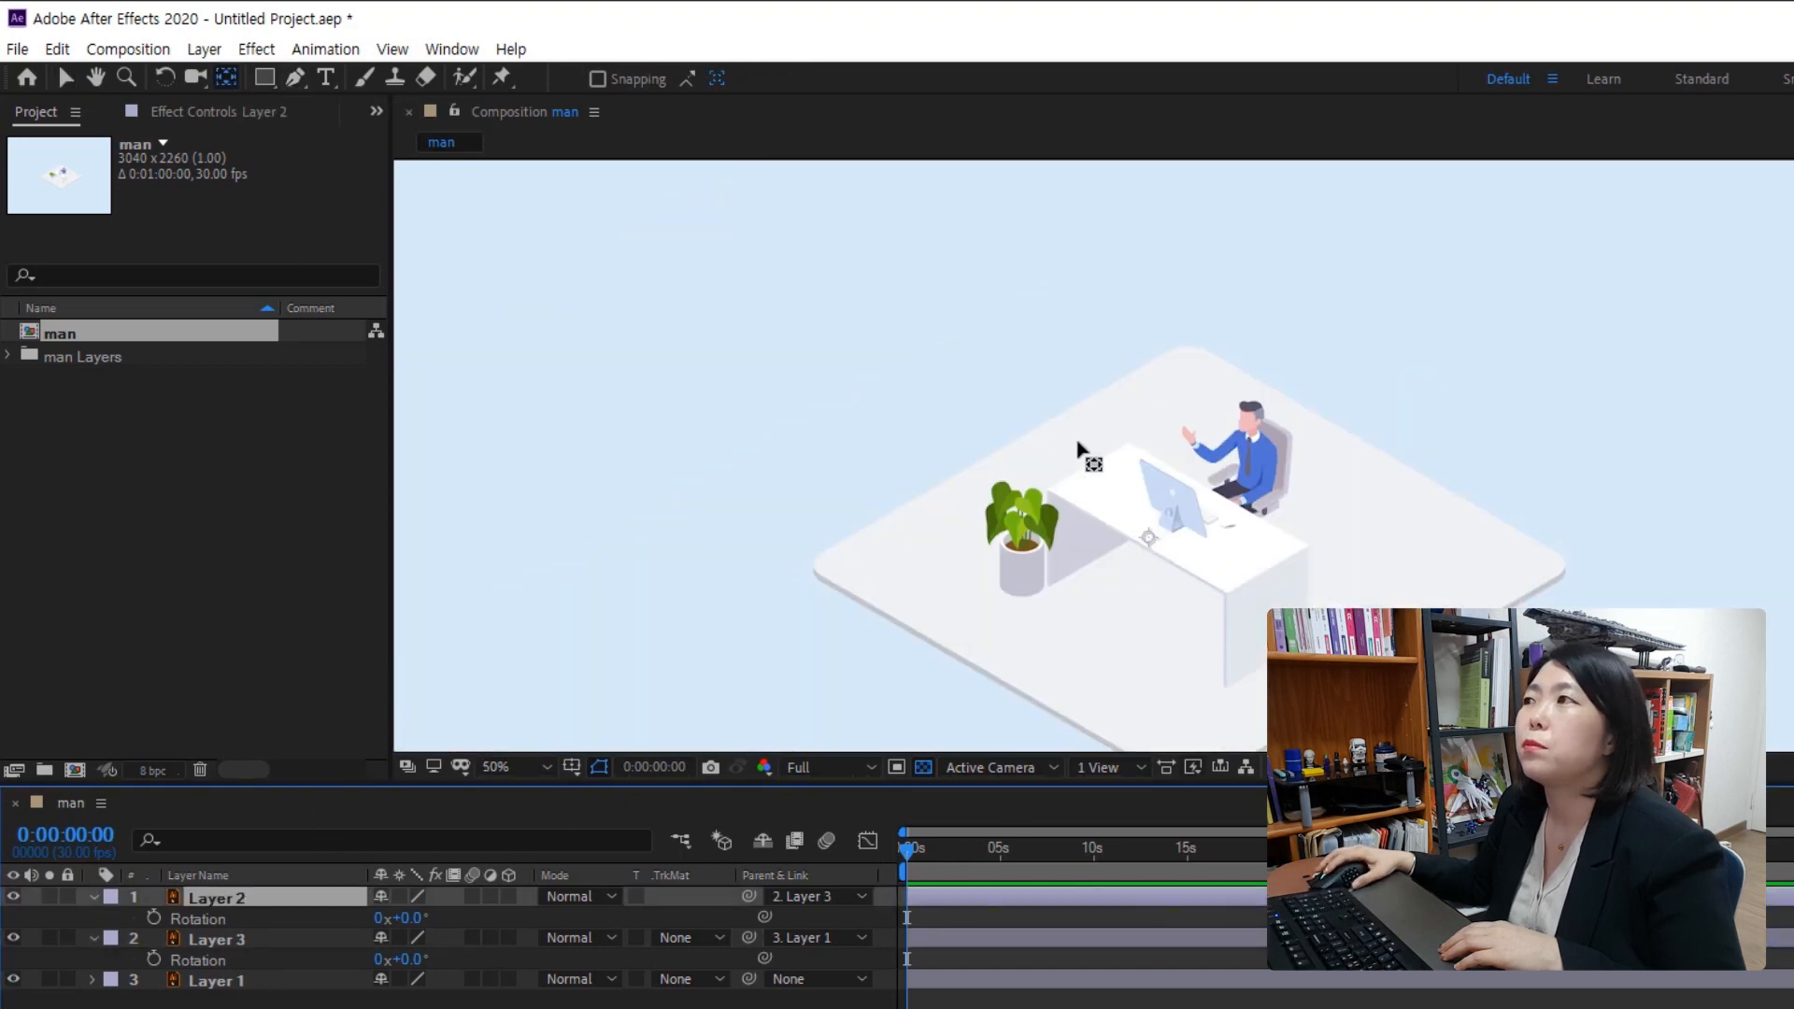
scroll(1149, 546, "up", 2)
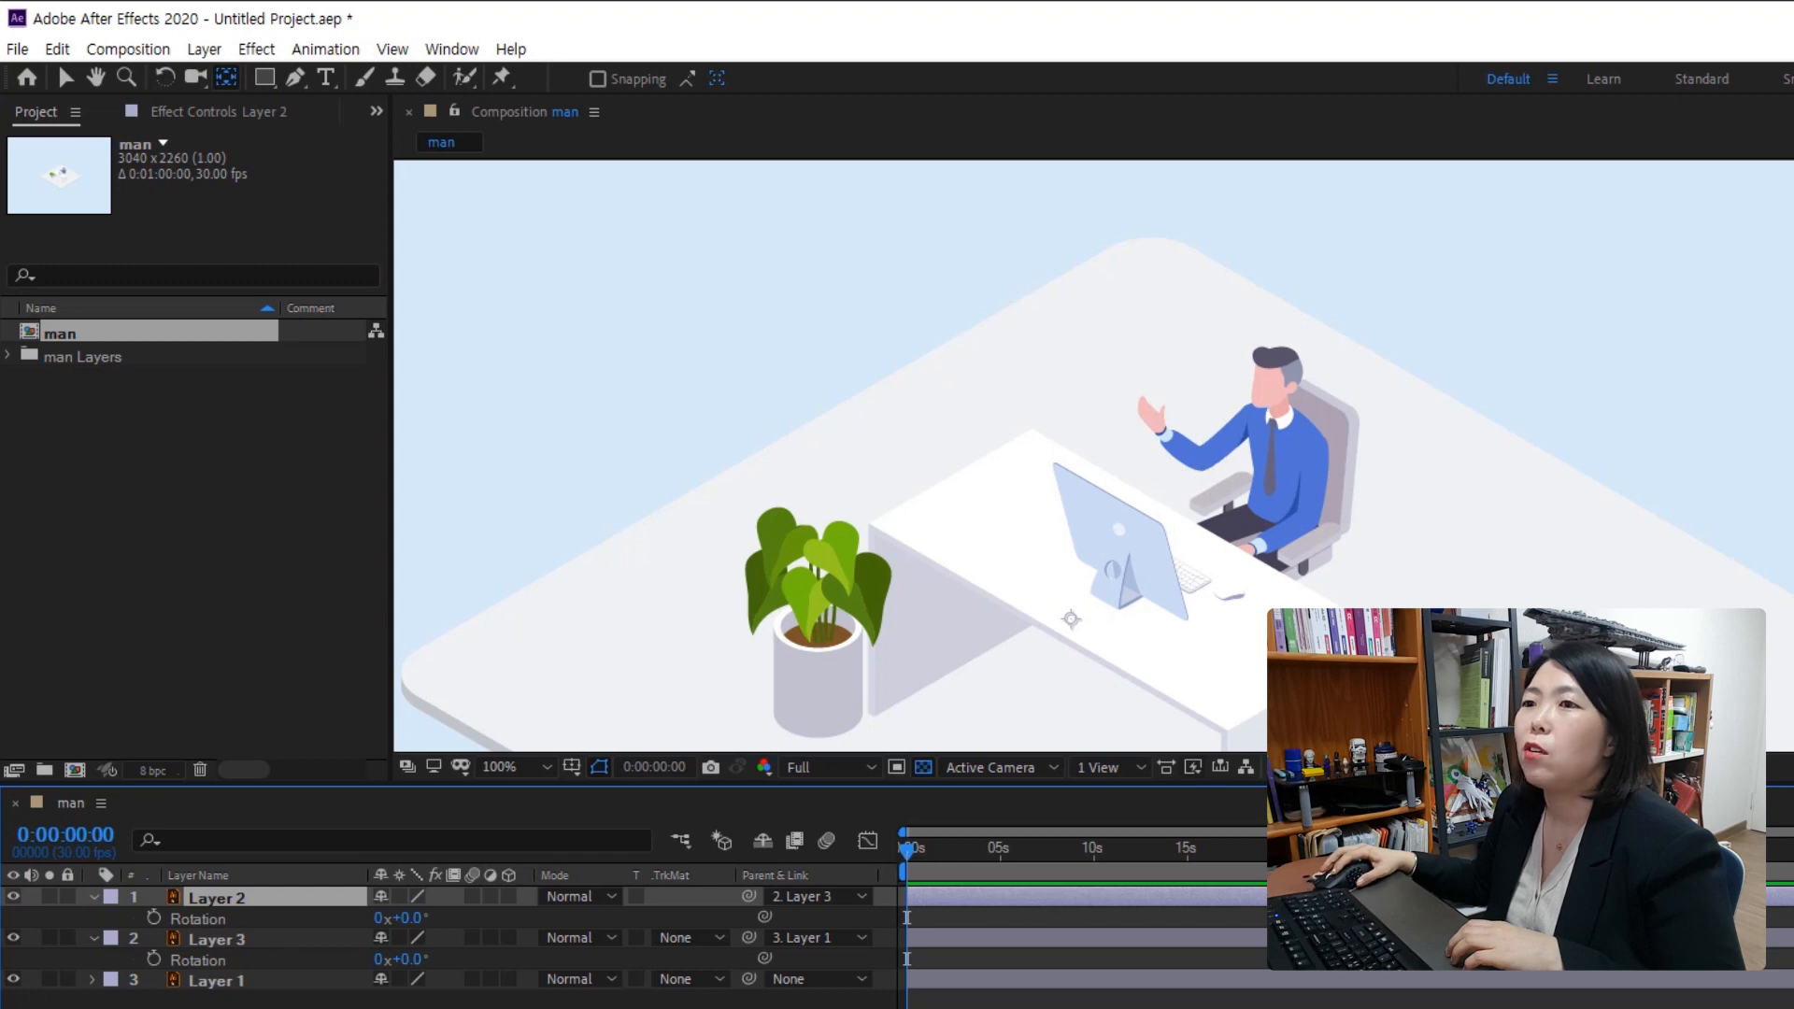
left_click(48, 897)
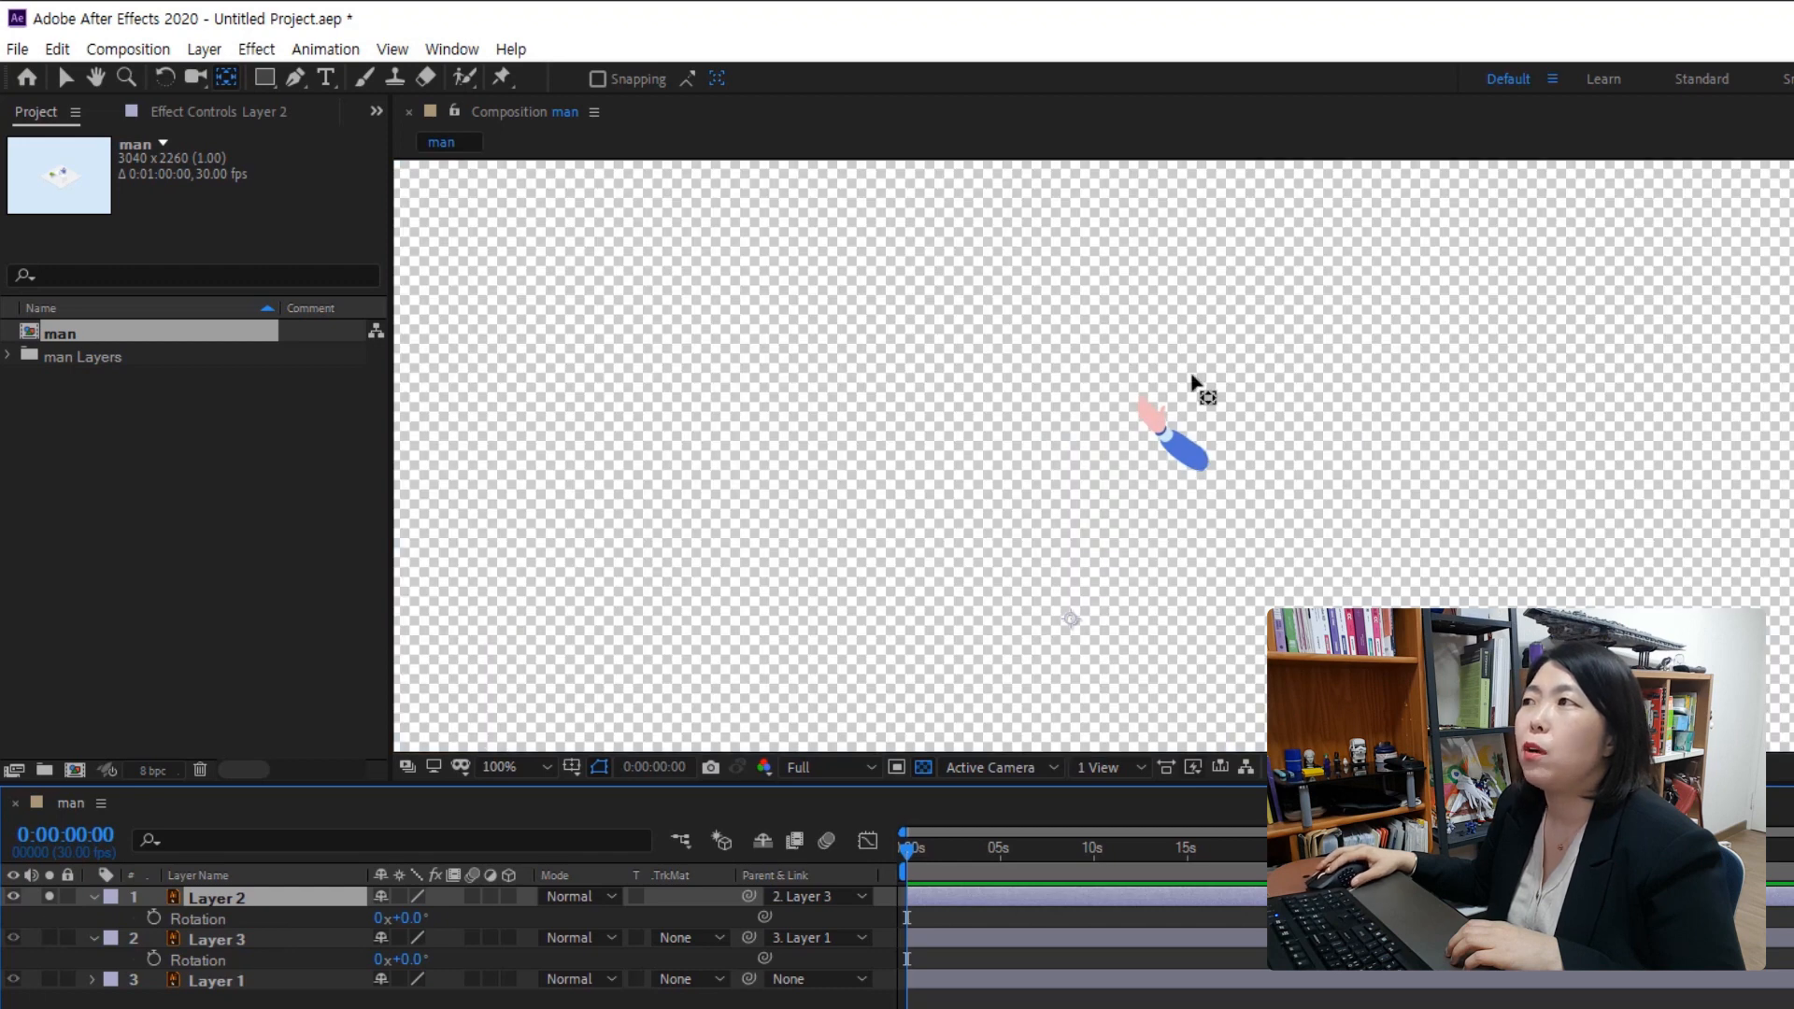
left_click(1067, 616)
left_click(1067, 624)
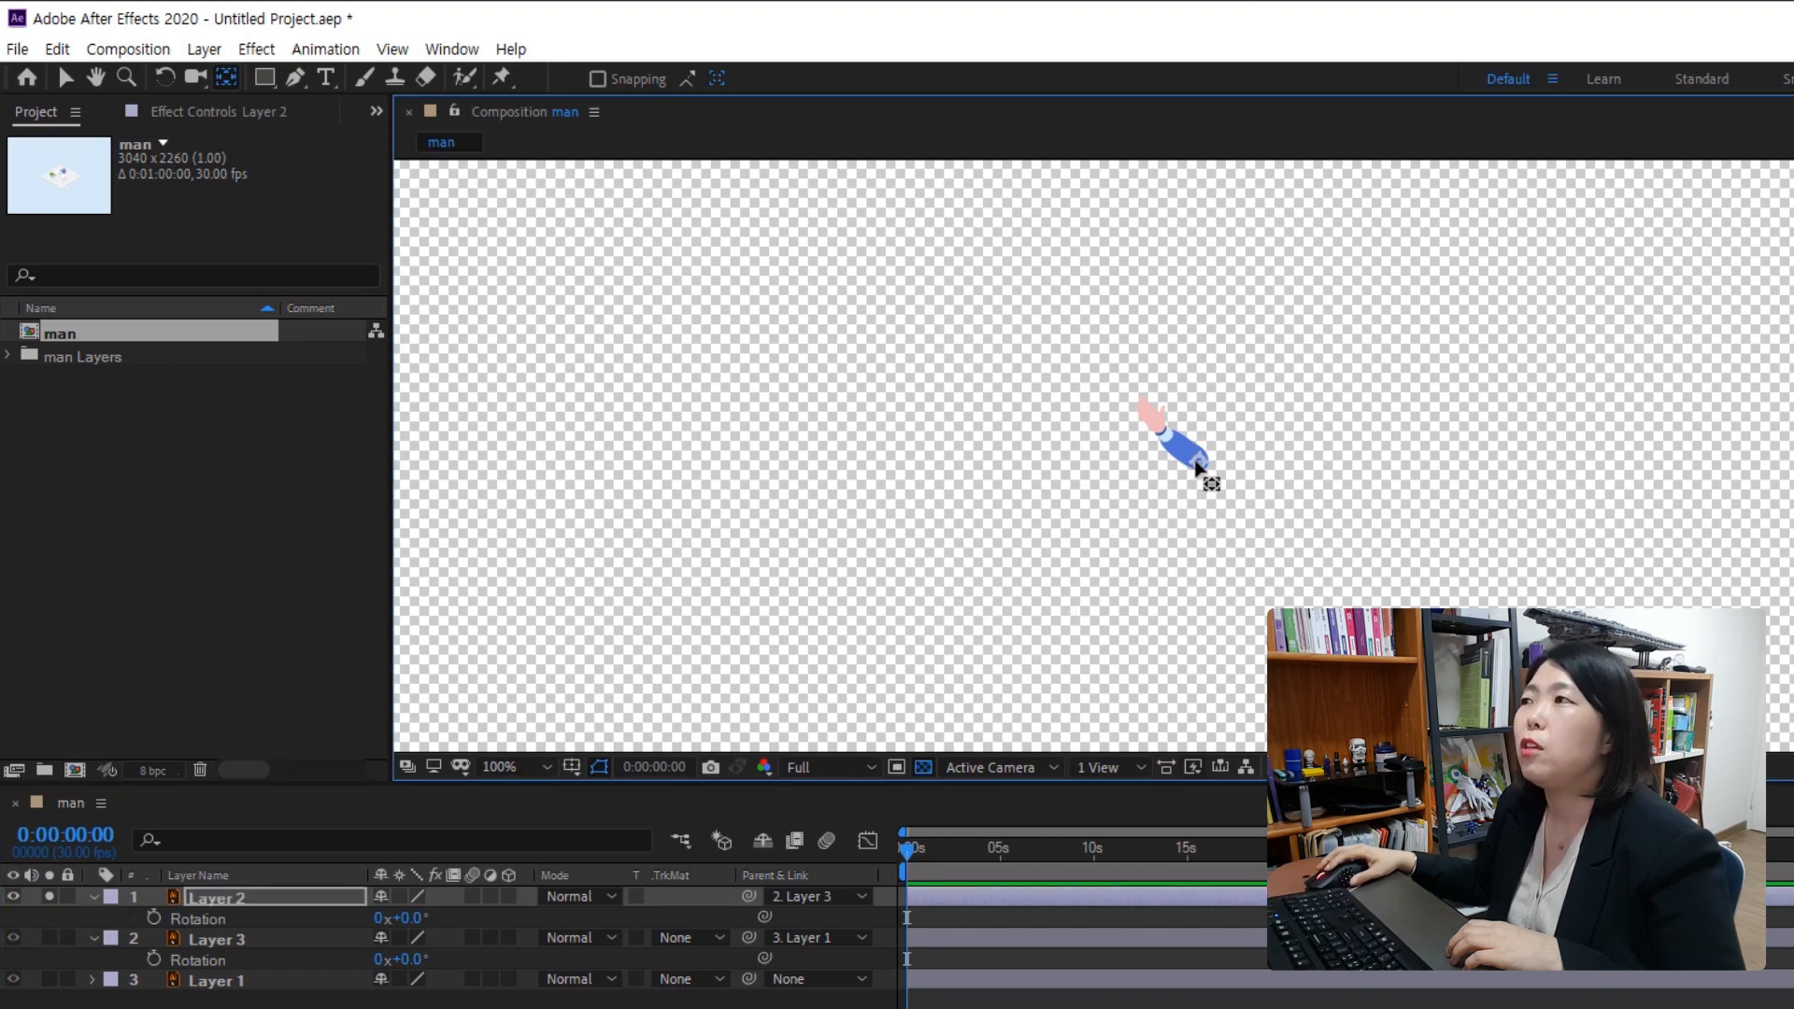
scroll(1197, 468, "up", 4)
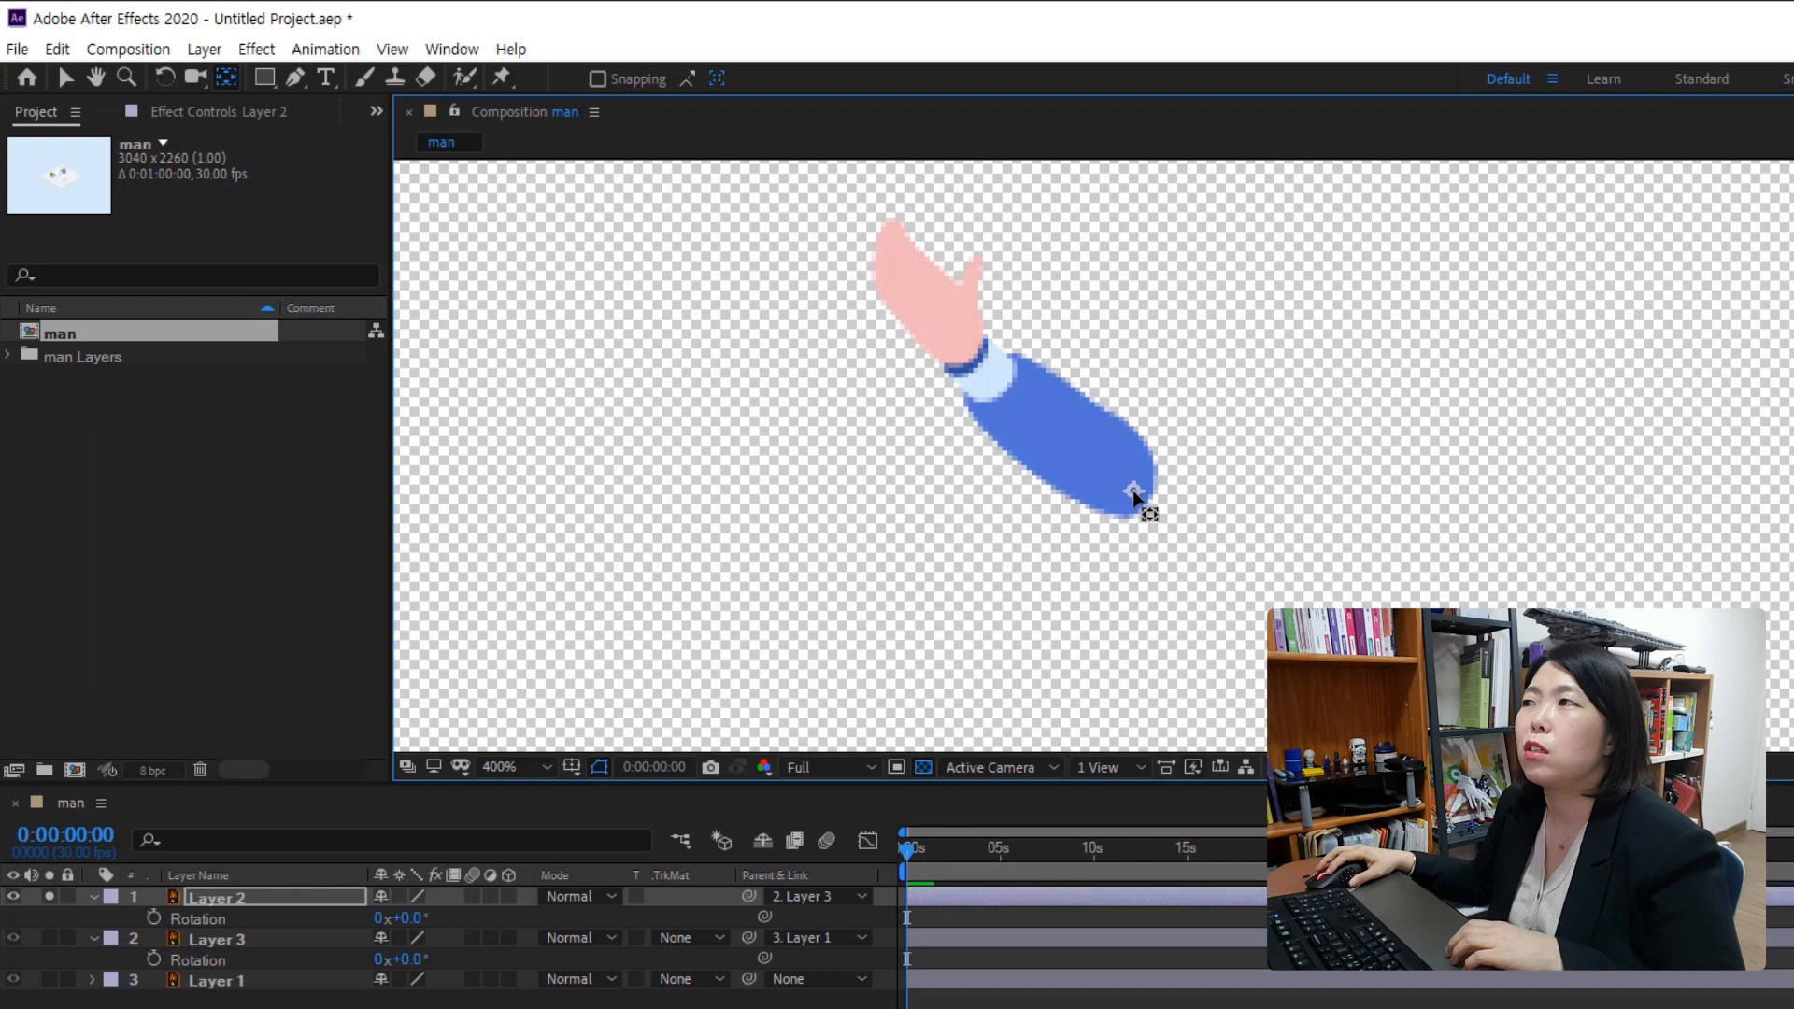
Move Layer 3's anchor point to the shoulder end of the upper arm while it is soloed, and unsolo both arm layers
left_click(260, 940)
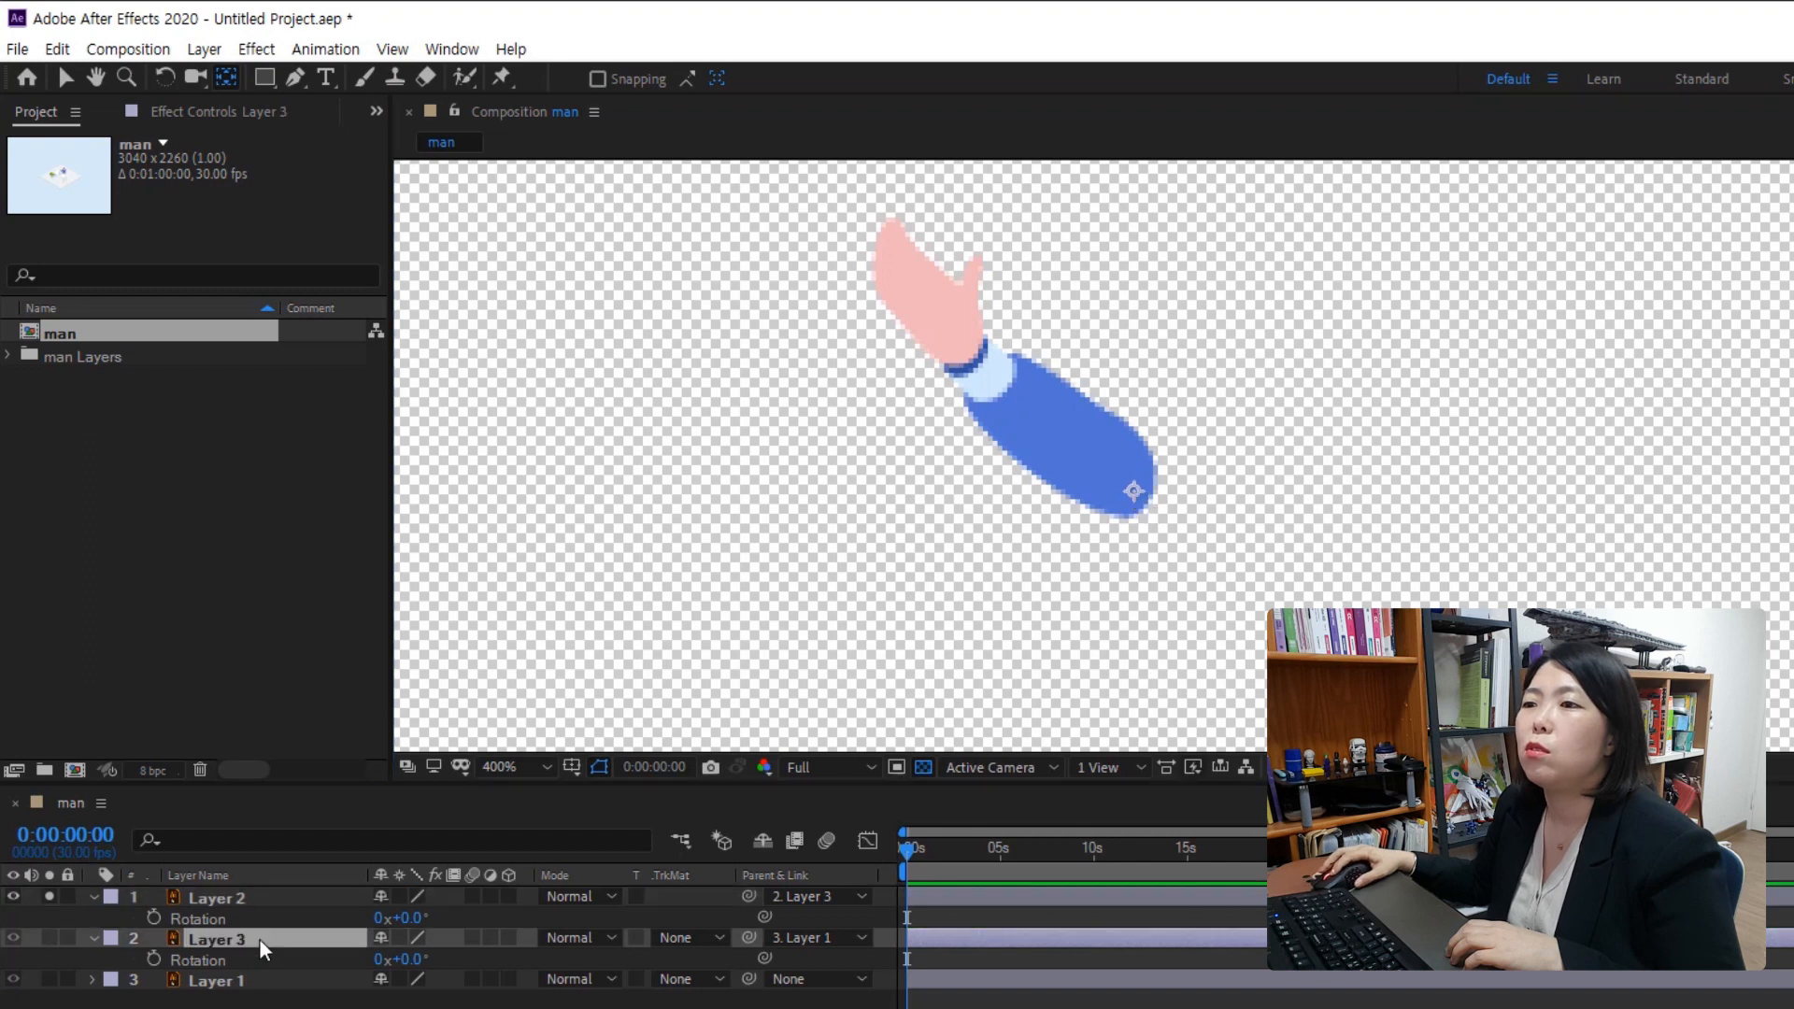
left_click(46, 937)
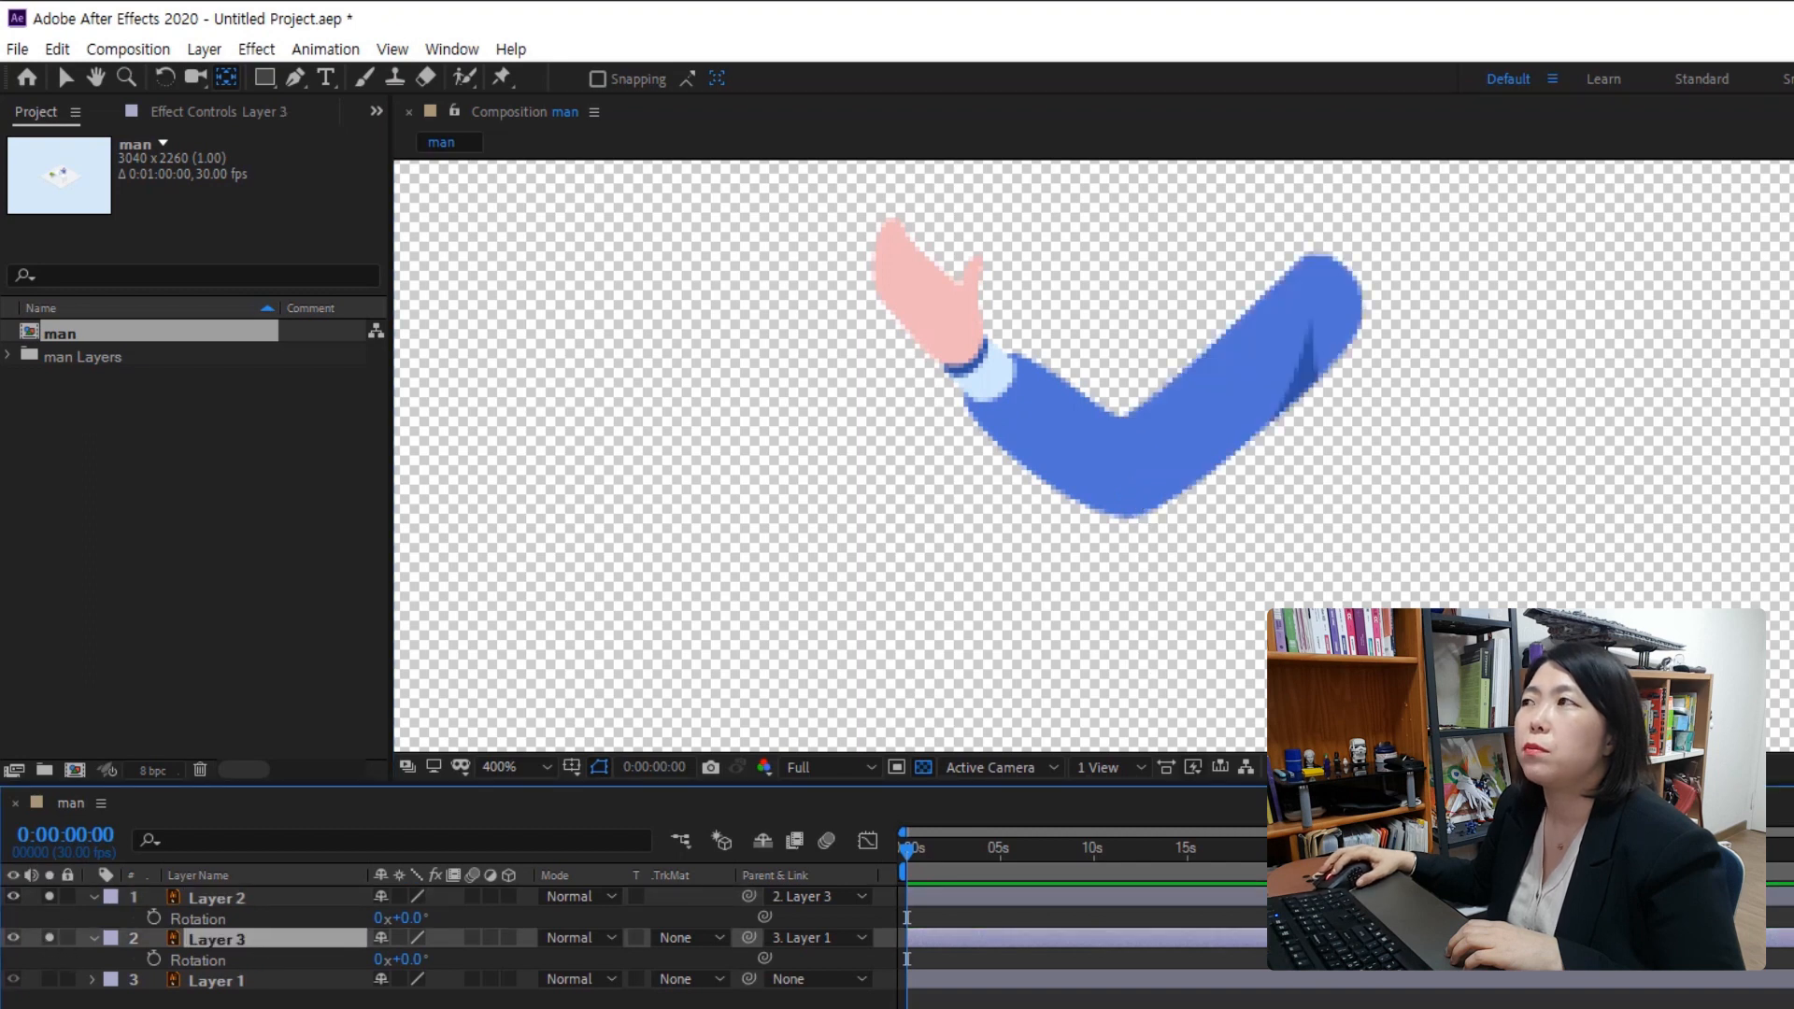
key("slash")
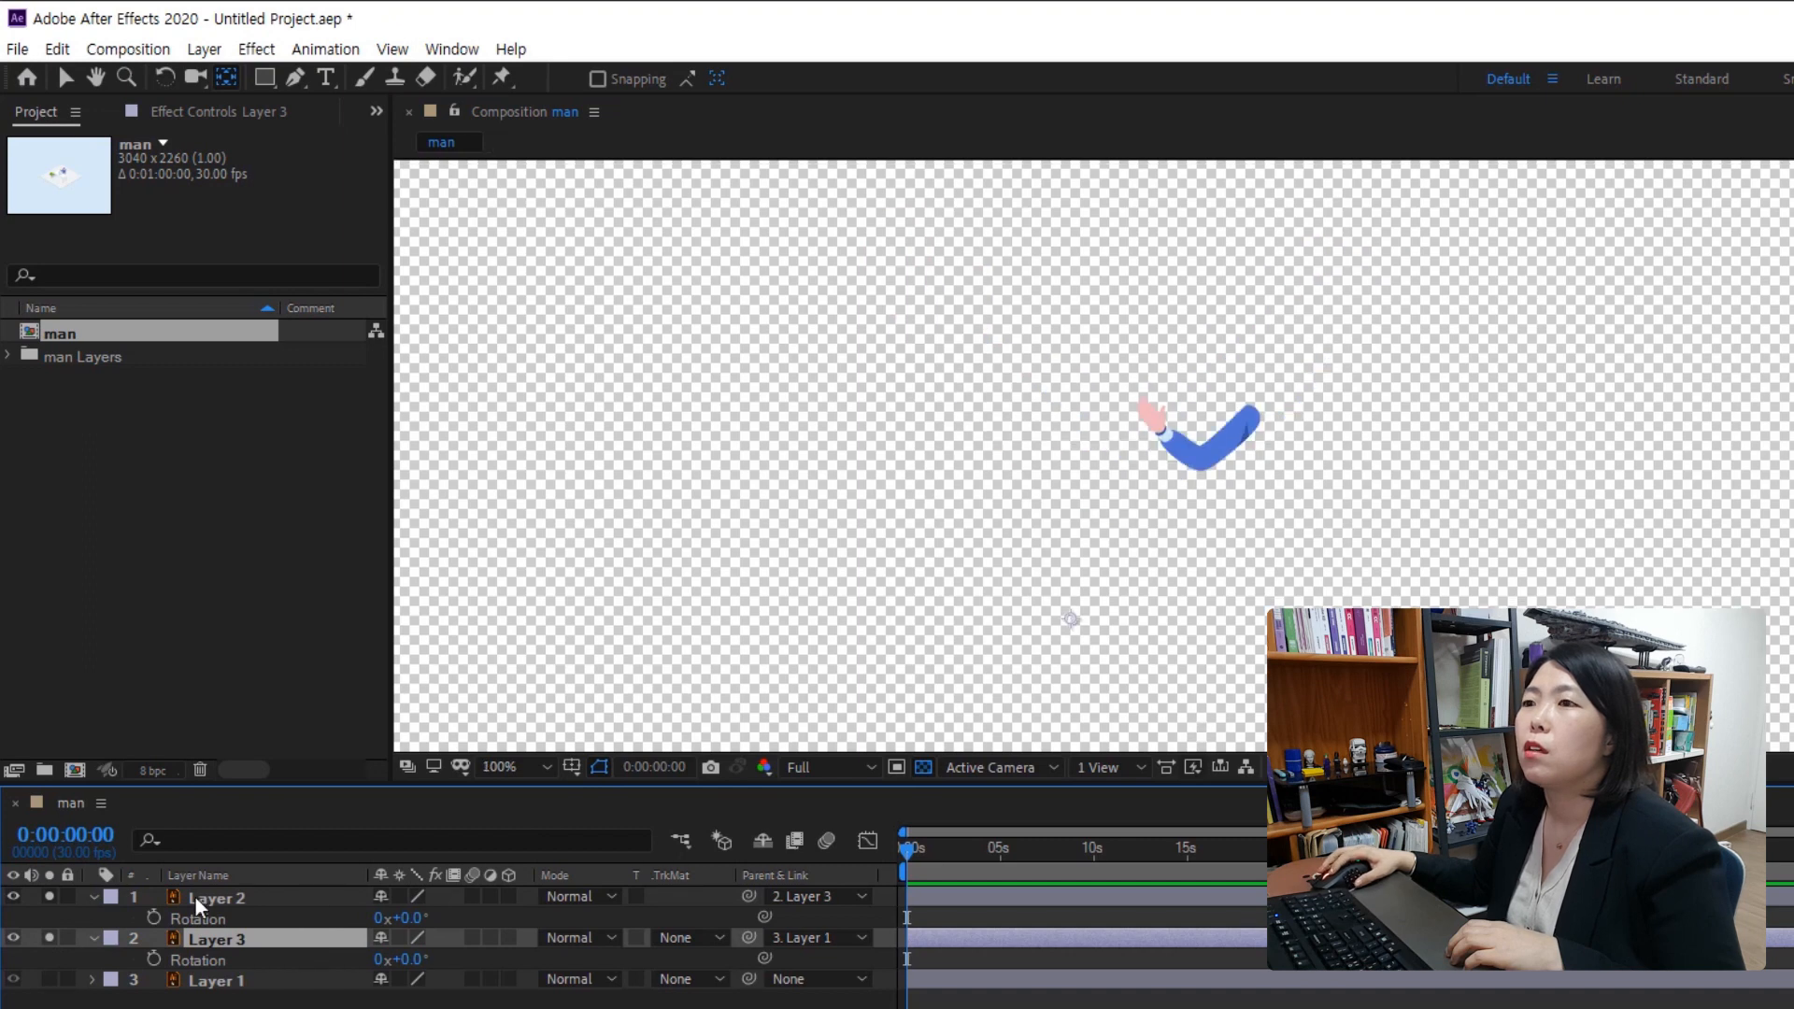
left_click(1070, 622)
left_click(1081, 629)
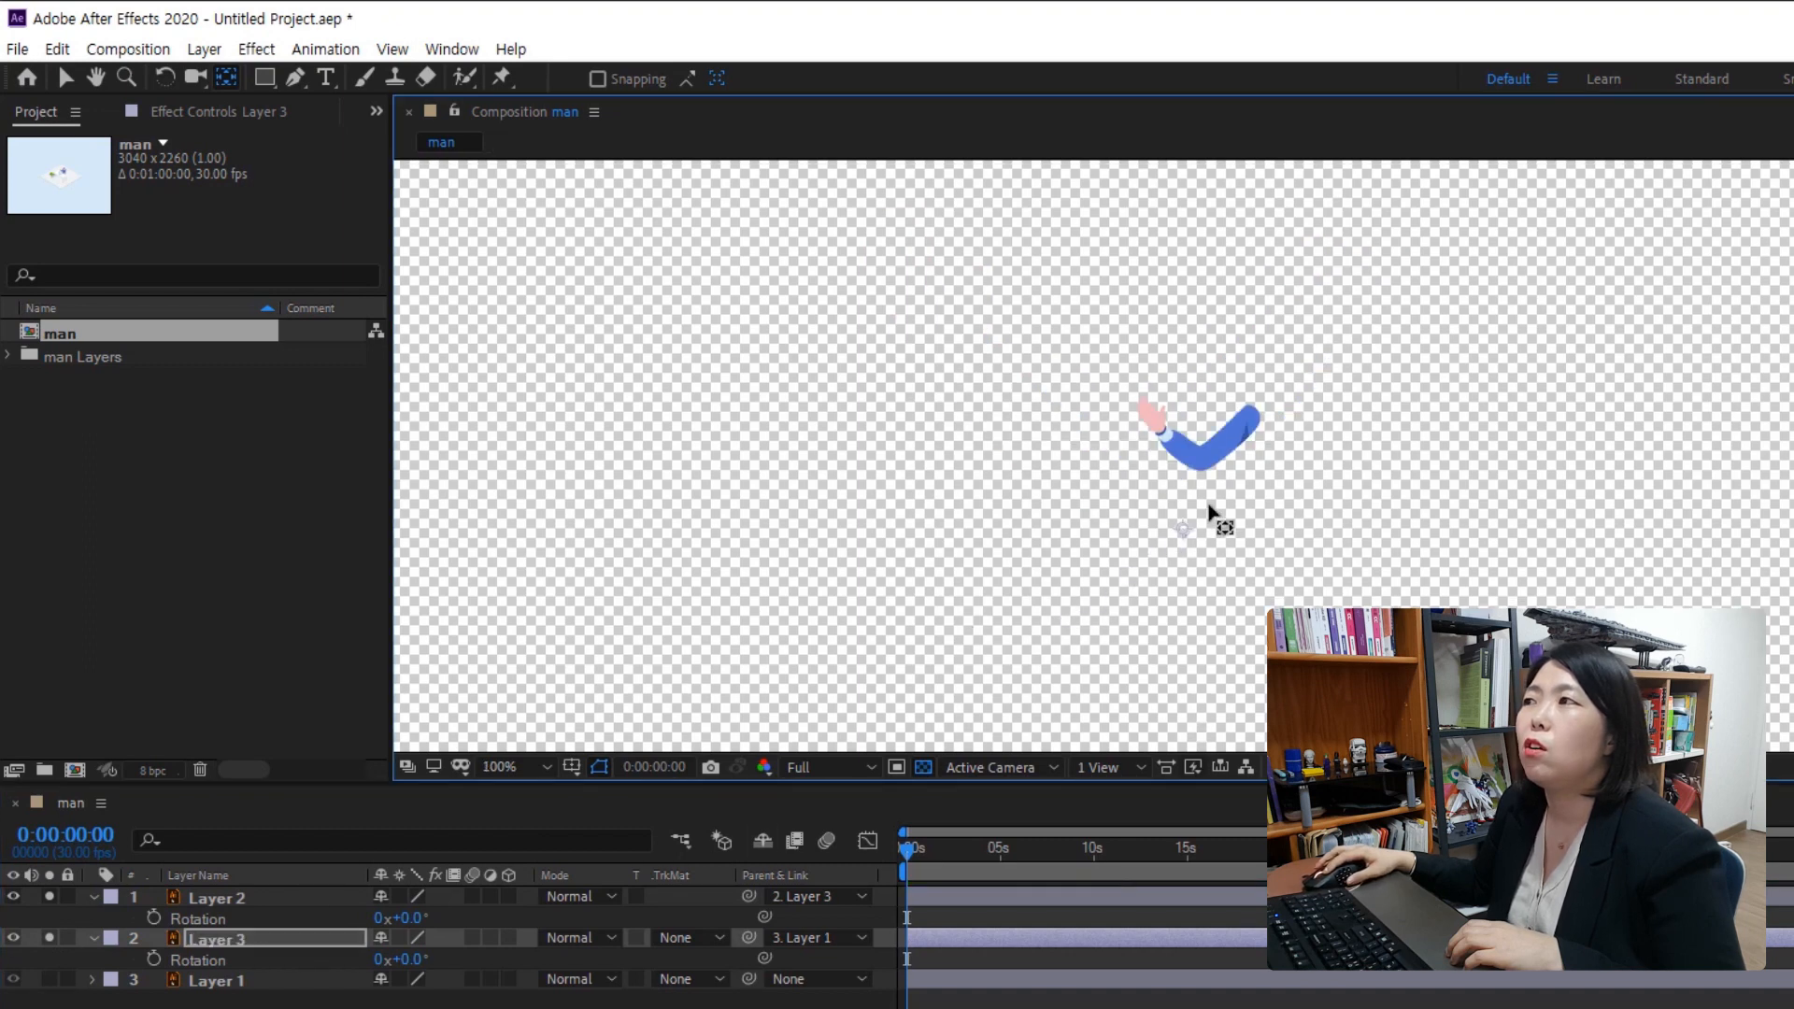
key("space")
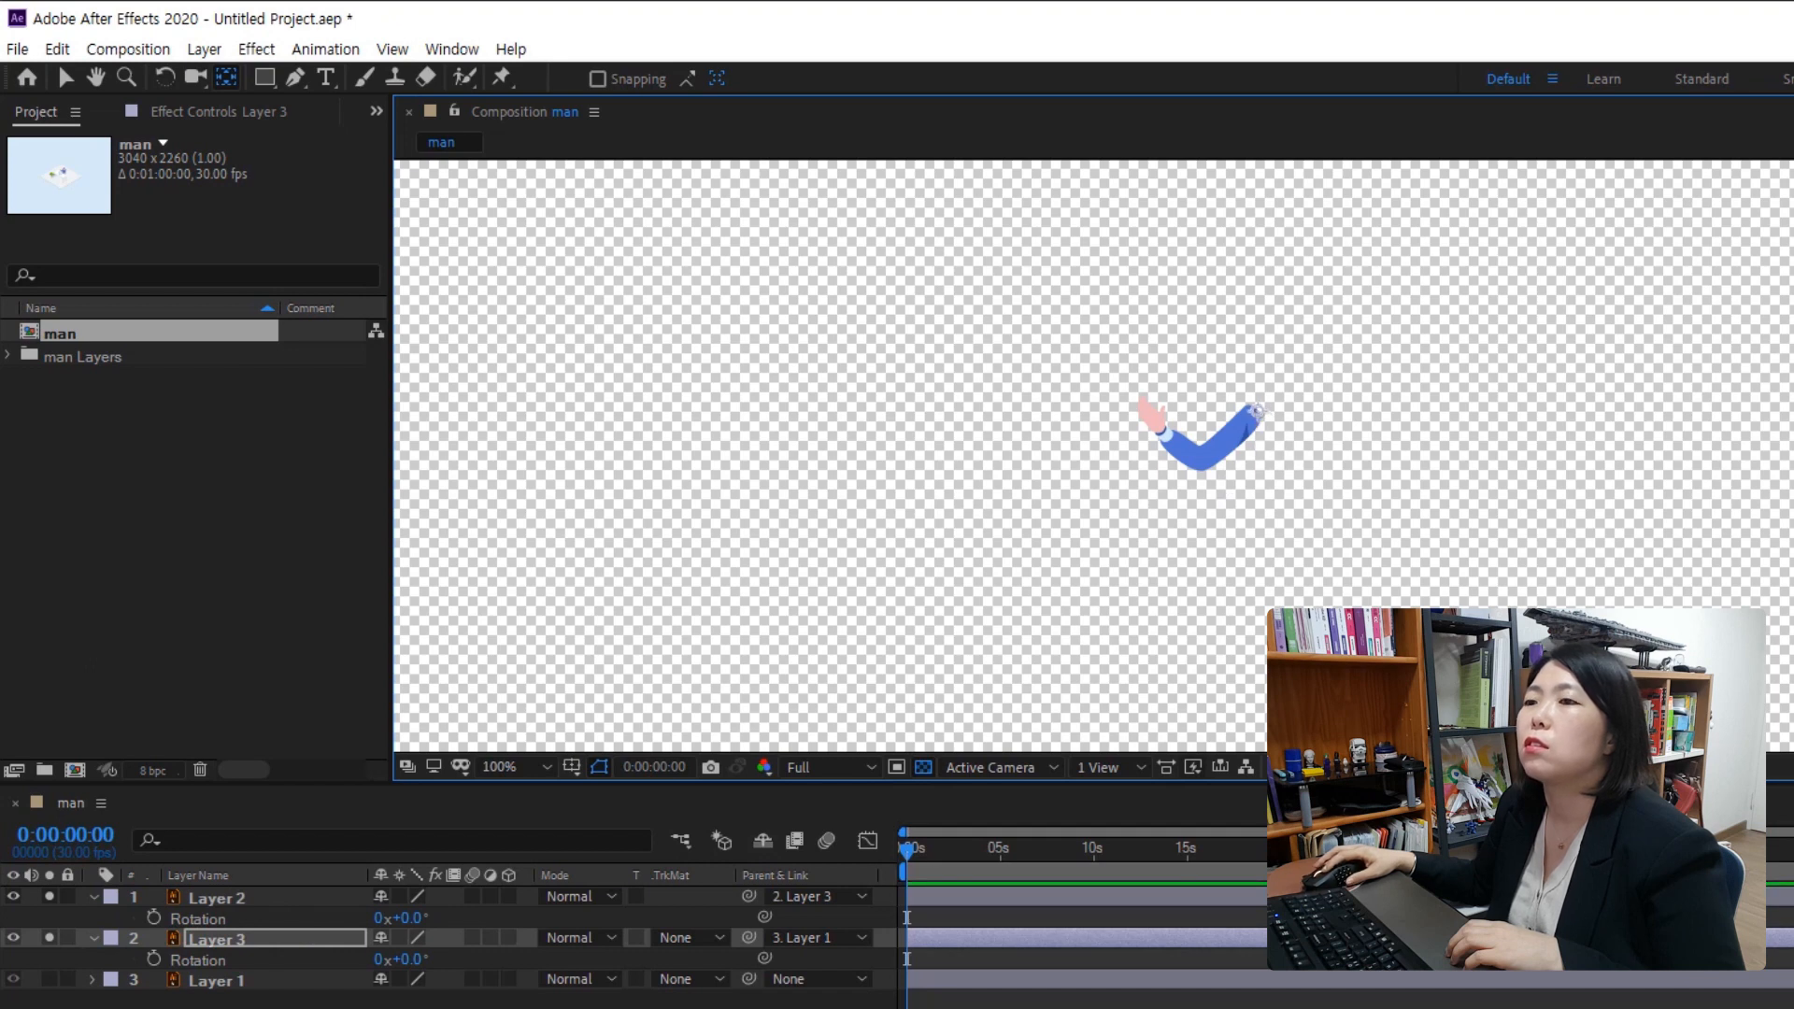
left_click(49, 937)
left_click(48, 896)
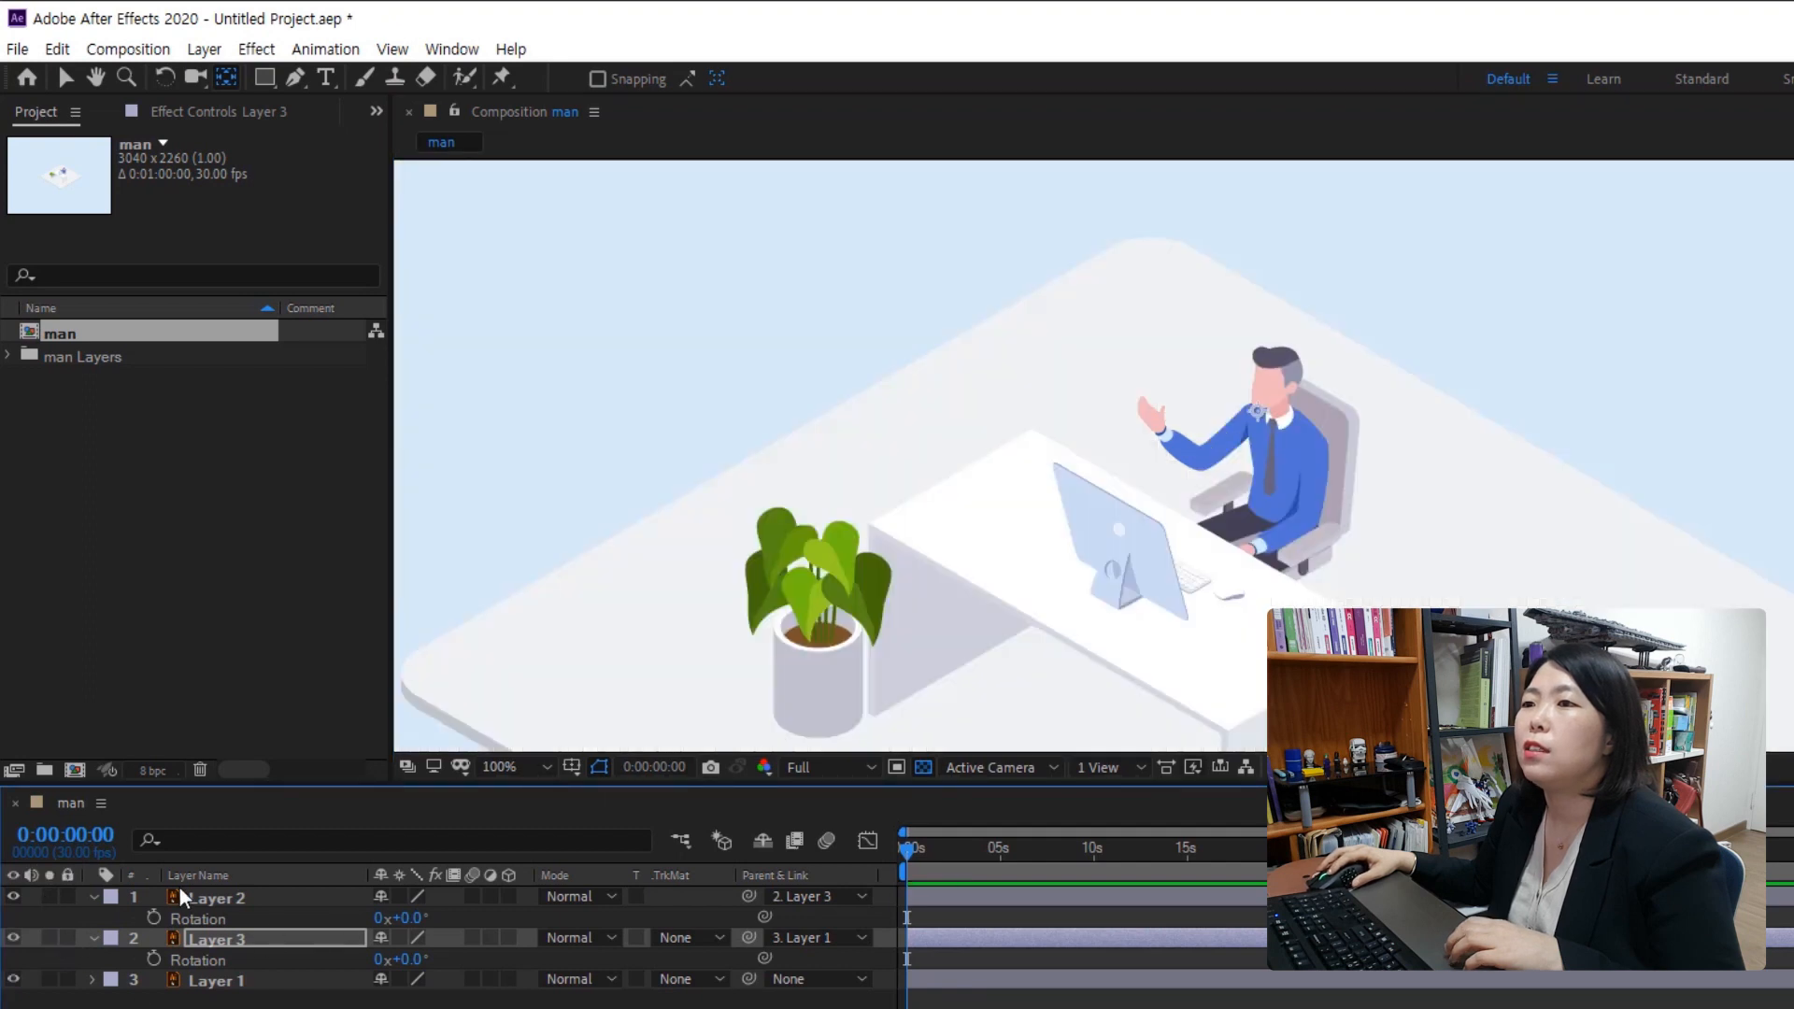
Set the rotation of Layer 2 and Layer 3 to -5° and start rotation keyframes for both at 0:00:00:00
left_click(206, 897)
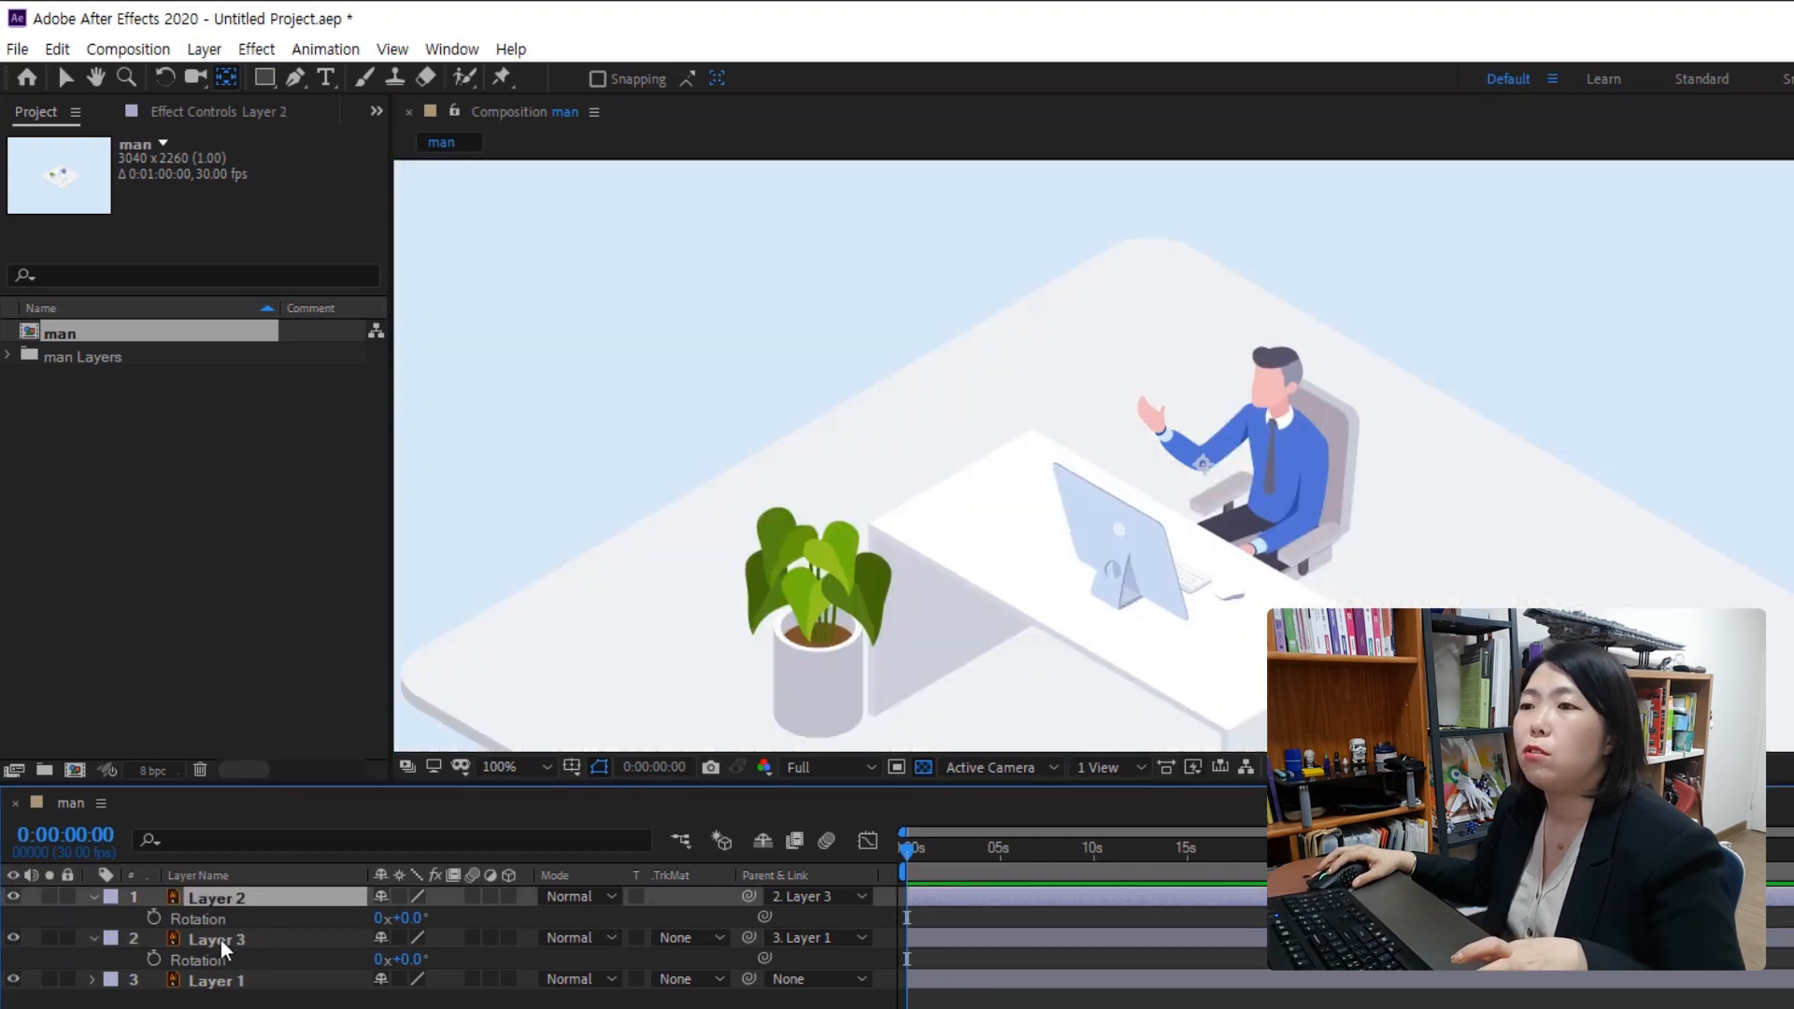
left_click(220, 940, "ctrl")
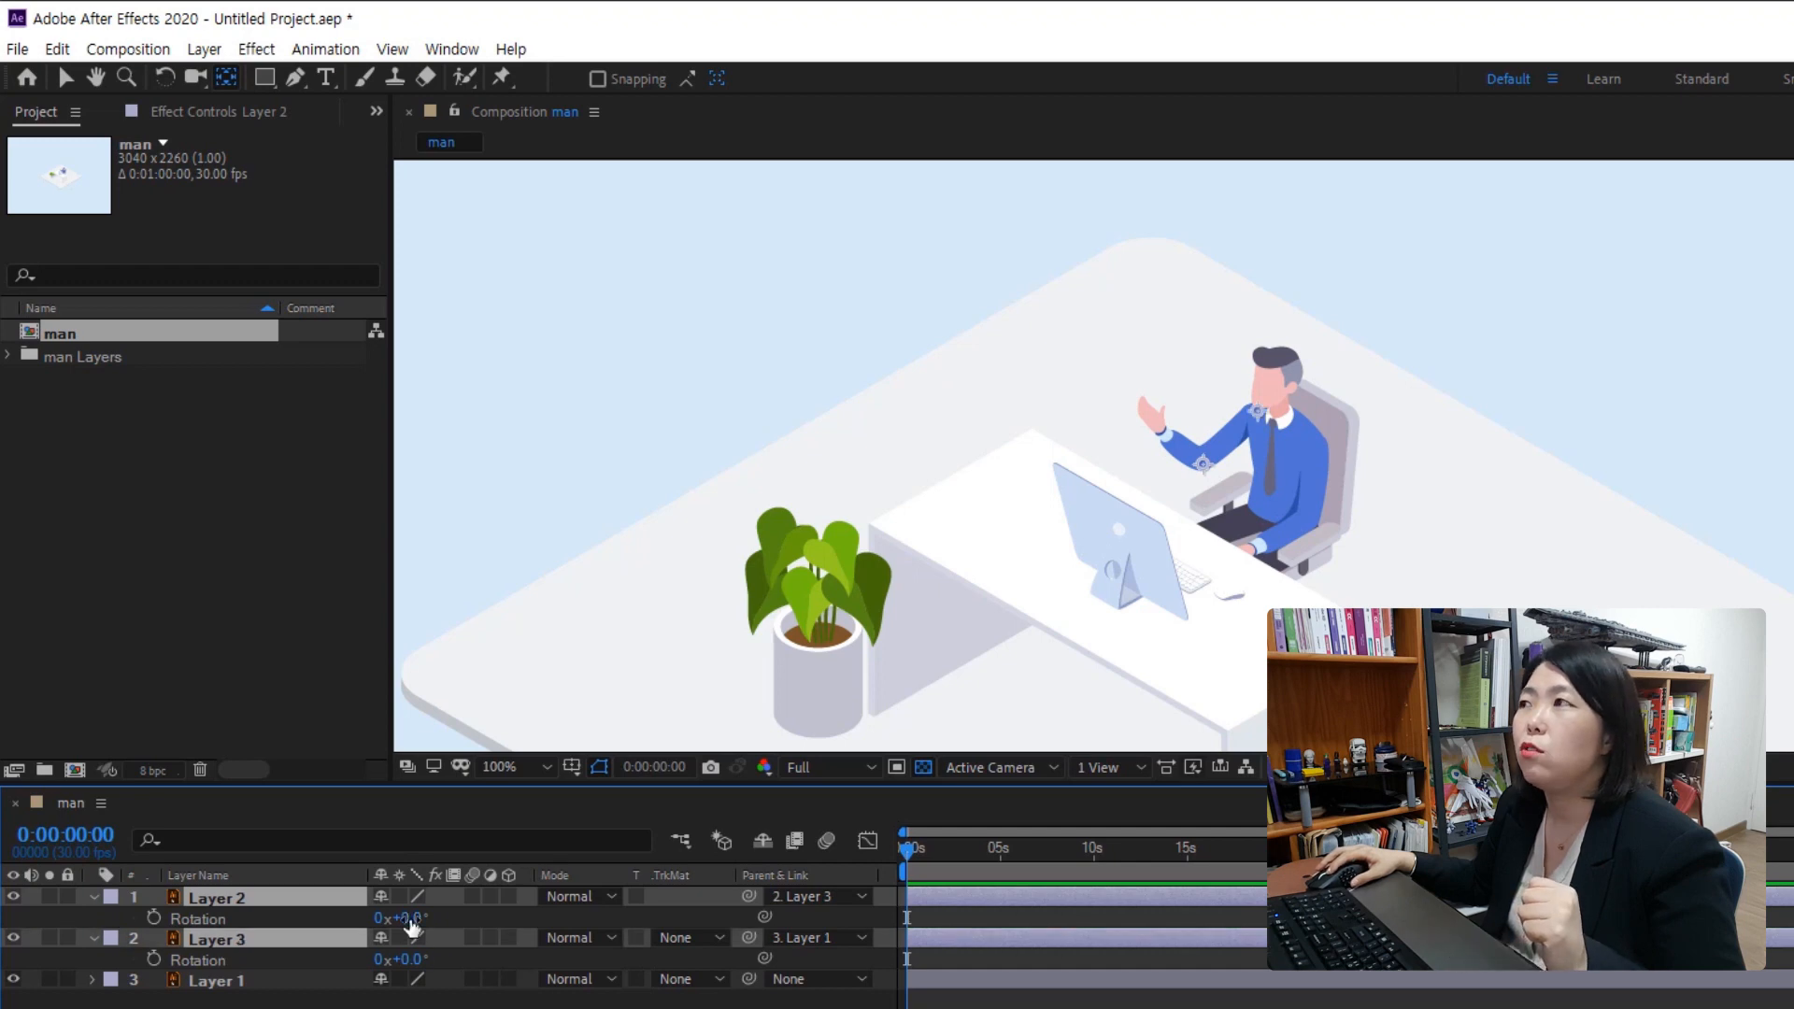
mouse_move(411, 917)
left_mouse_down()
mouse_move(465, 915)
mouse_move(379, 932)
mouse_move(465, 924)
mouse_move(426, 939)
left_mouse_up()
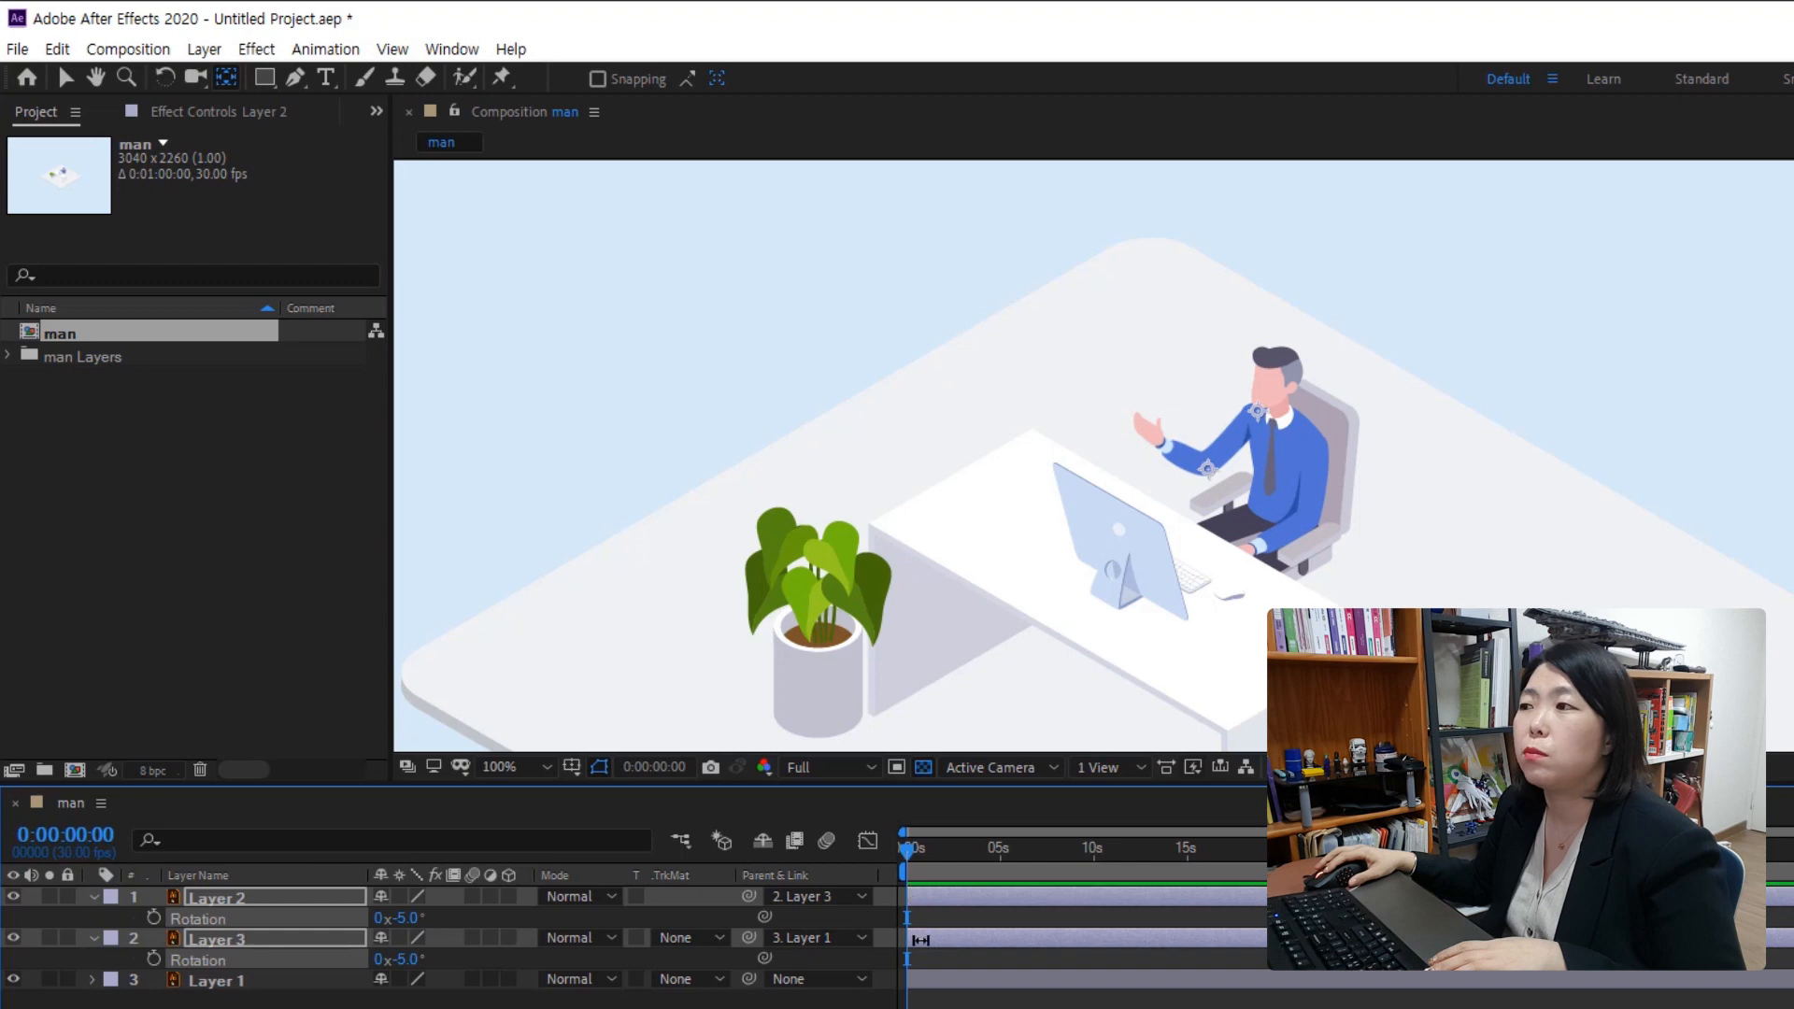
left_click(154, 917)
left_click(153, 959)
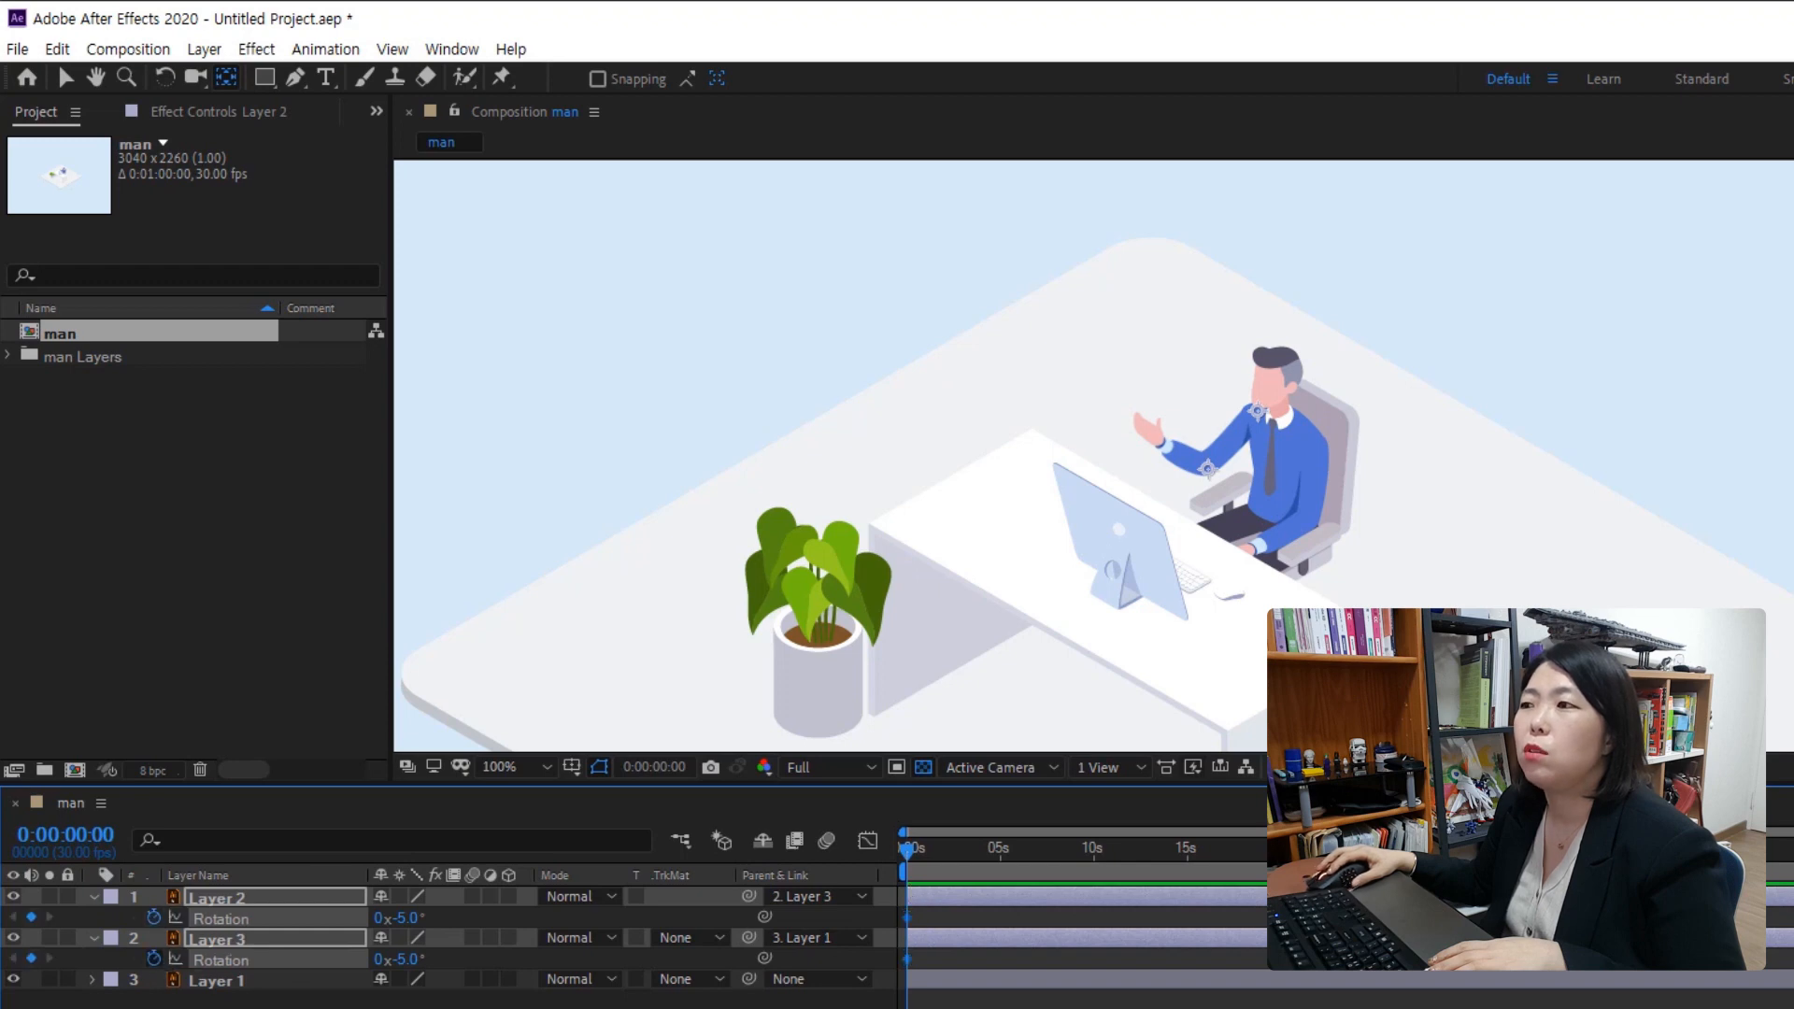
Change only Layer 2's rotation keyframe at 0:00:00:00 to -1°
left_click(228, 895)
left_click(248, 917)
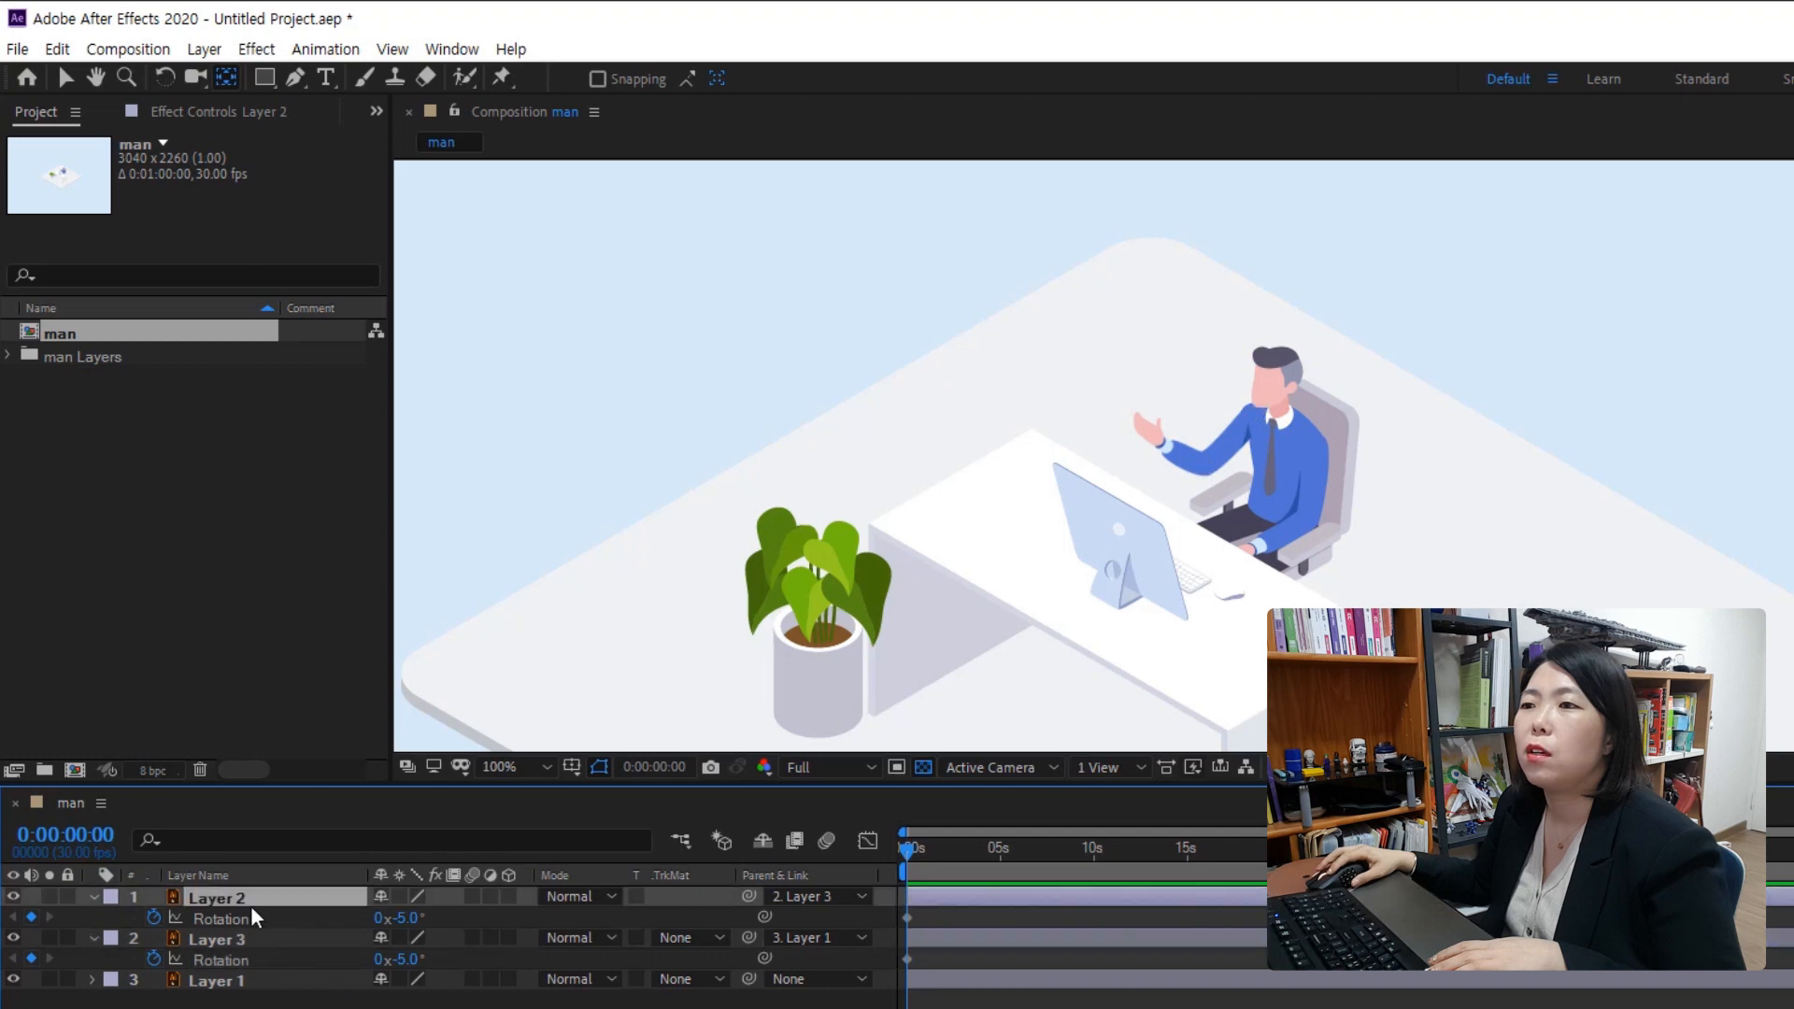
mouse_move(402, 925)
left_mouse_down()
mouse_move(364, 925)
mouse_move(440, 917)
mouse_move(411, 925)
left_mouse_up()
key("Return")
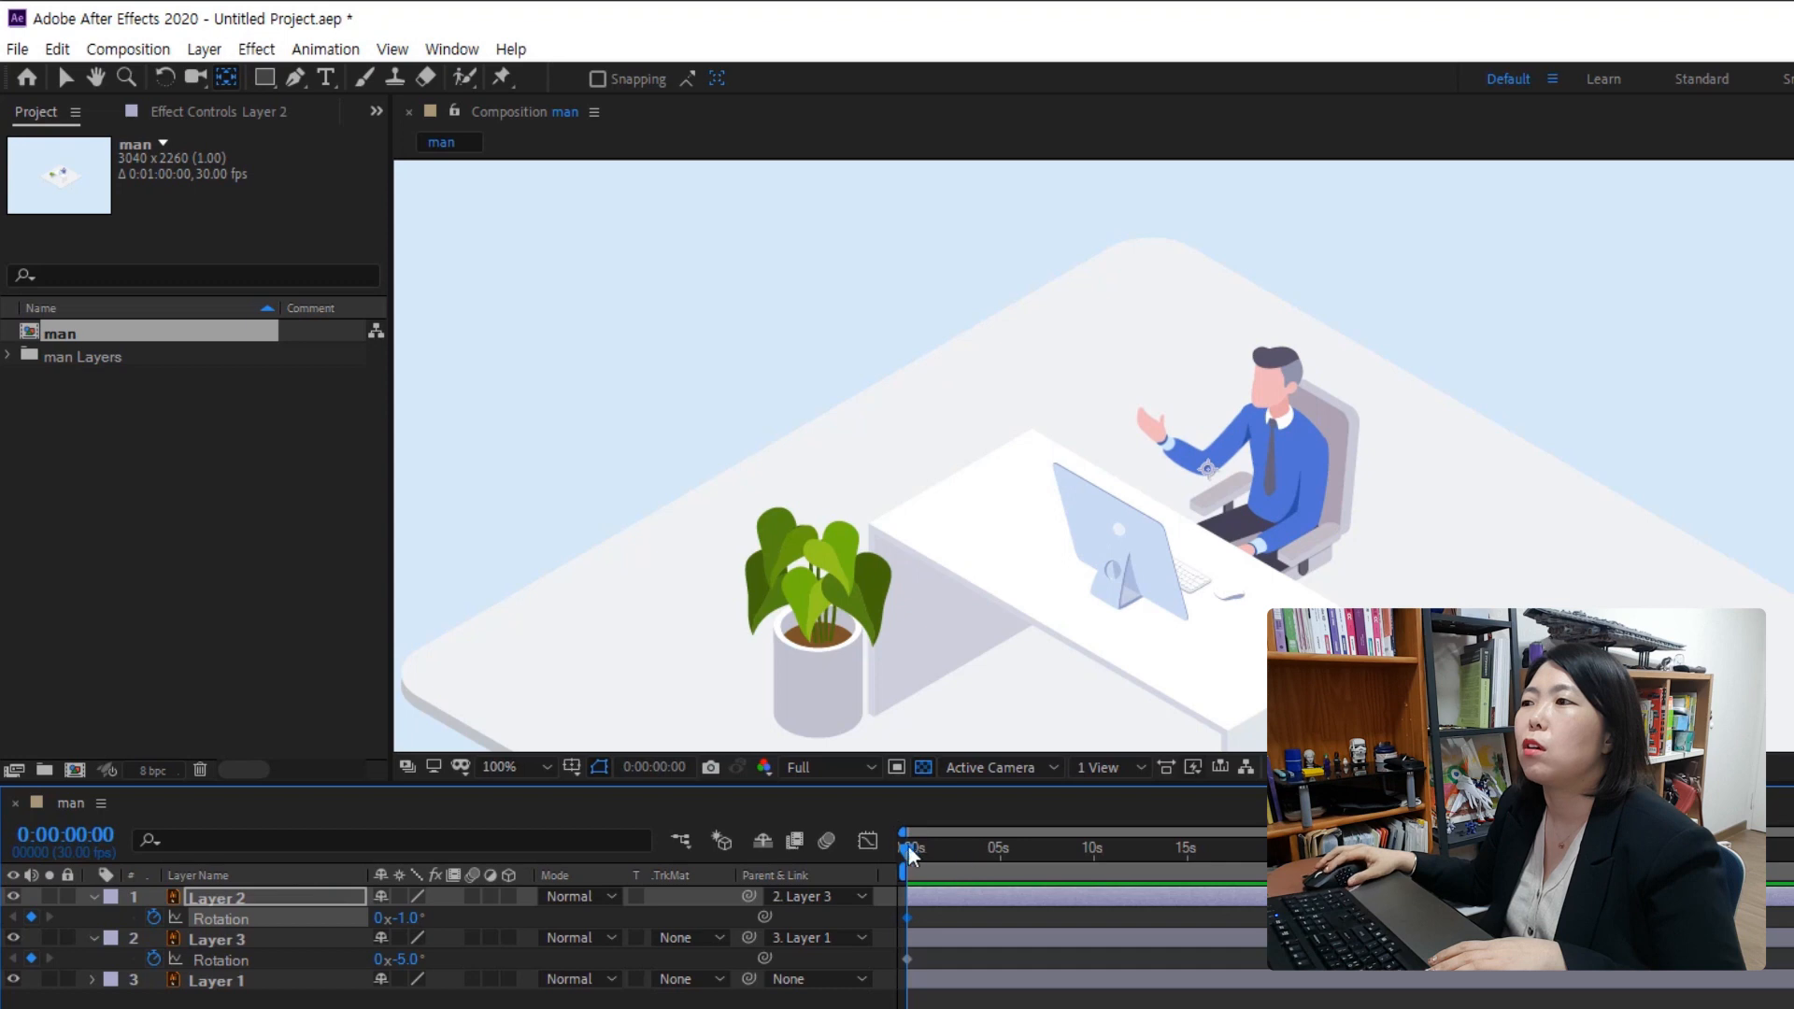
At 0:00:00:16, keyframe Layer 3's rotation at 43° and Layer 2's rotation at 54° to raise the arm to the head
left_click_drag(906, 847, 917, 849)
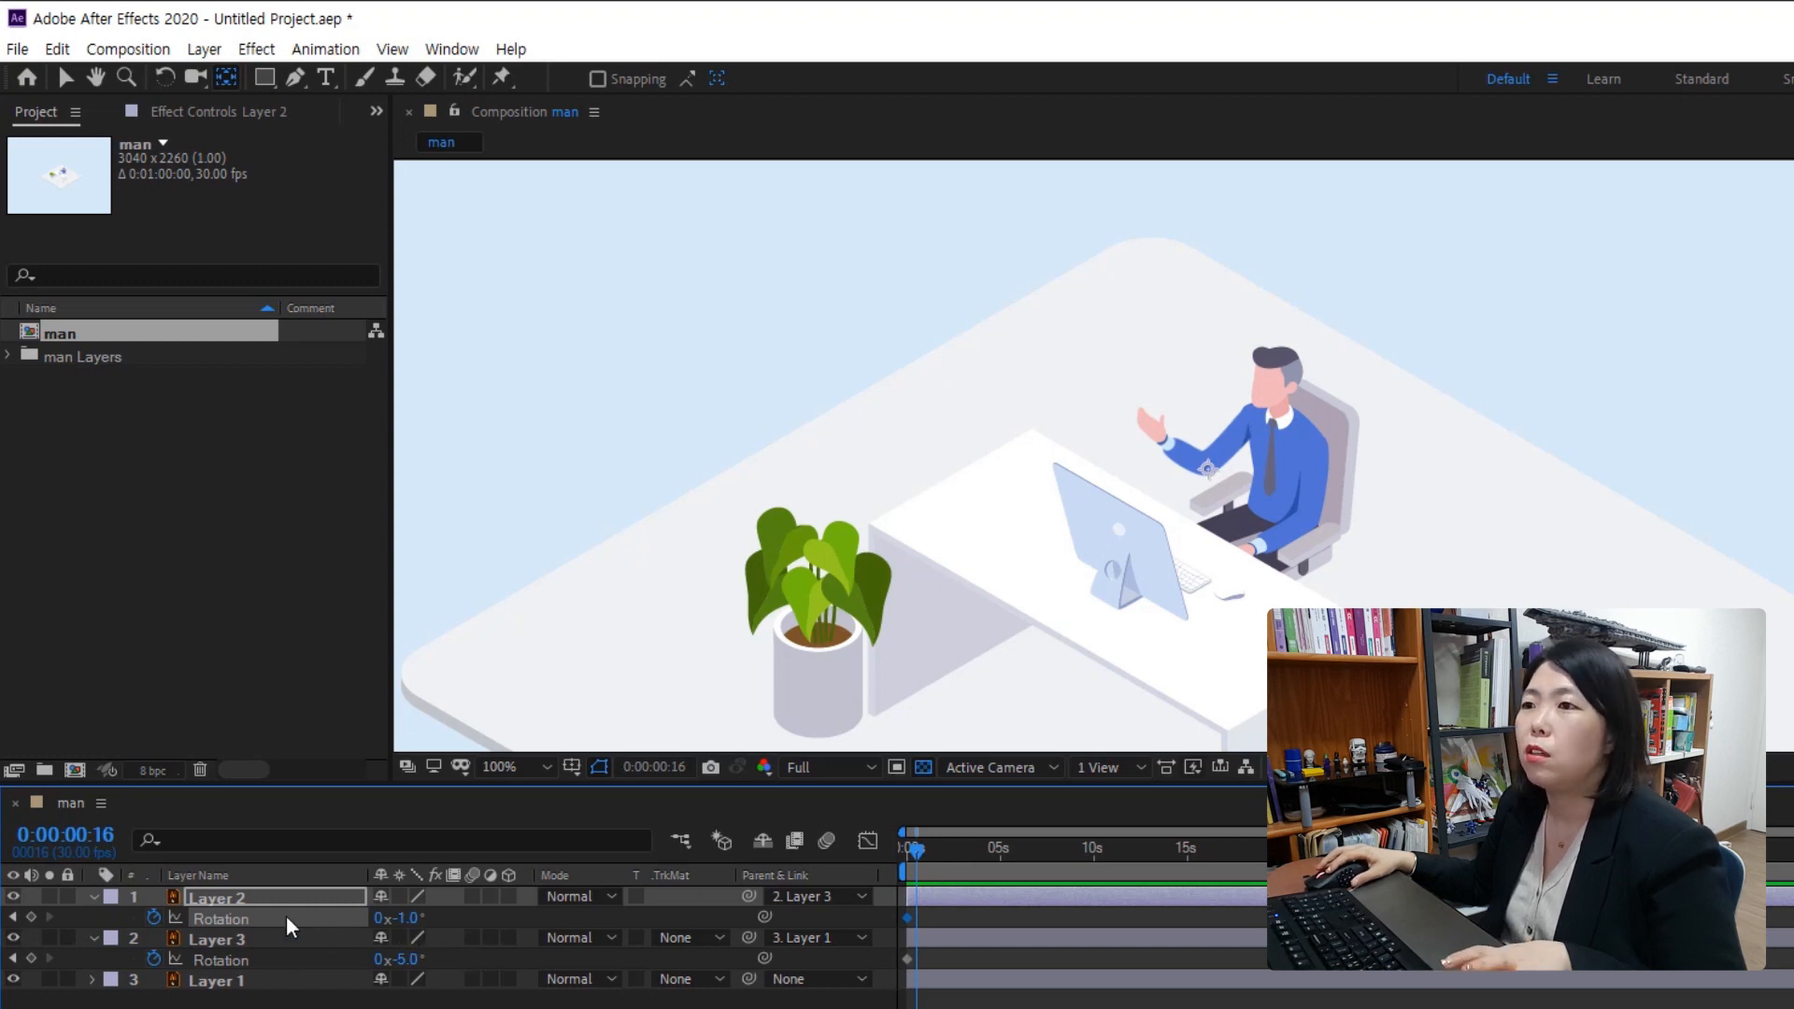
left_click(265, 939)
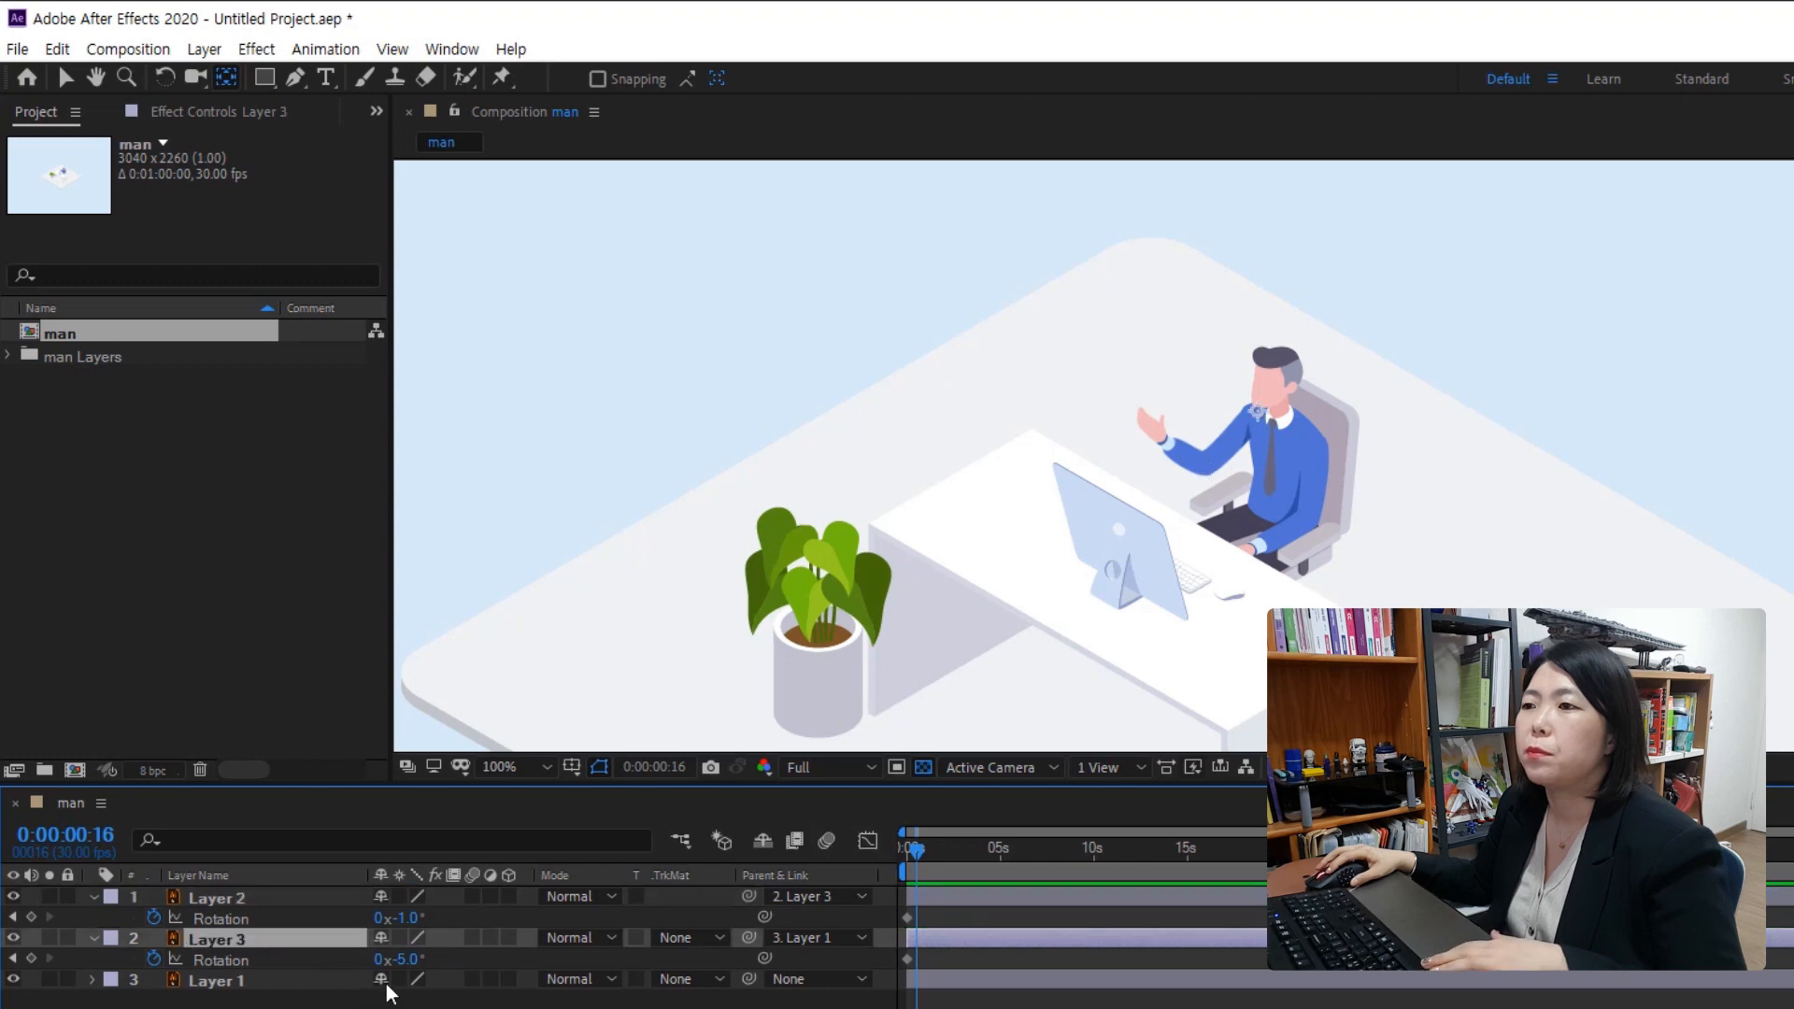
left_click_drag(400, 967, 455, 959)
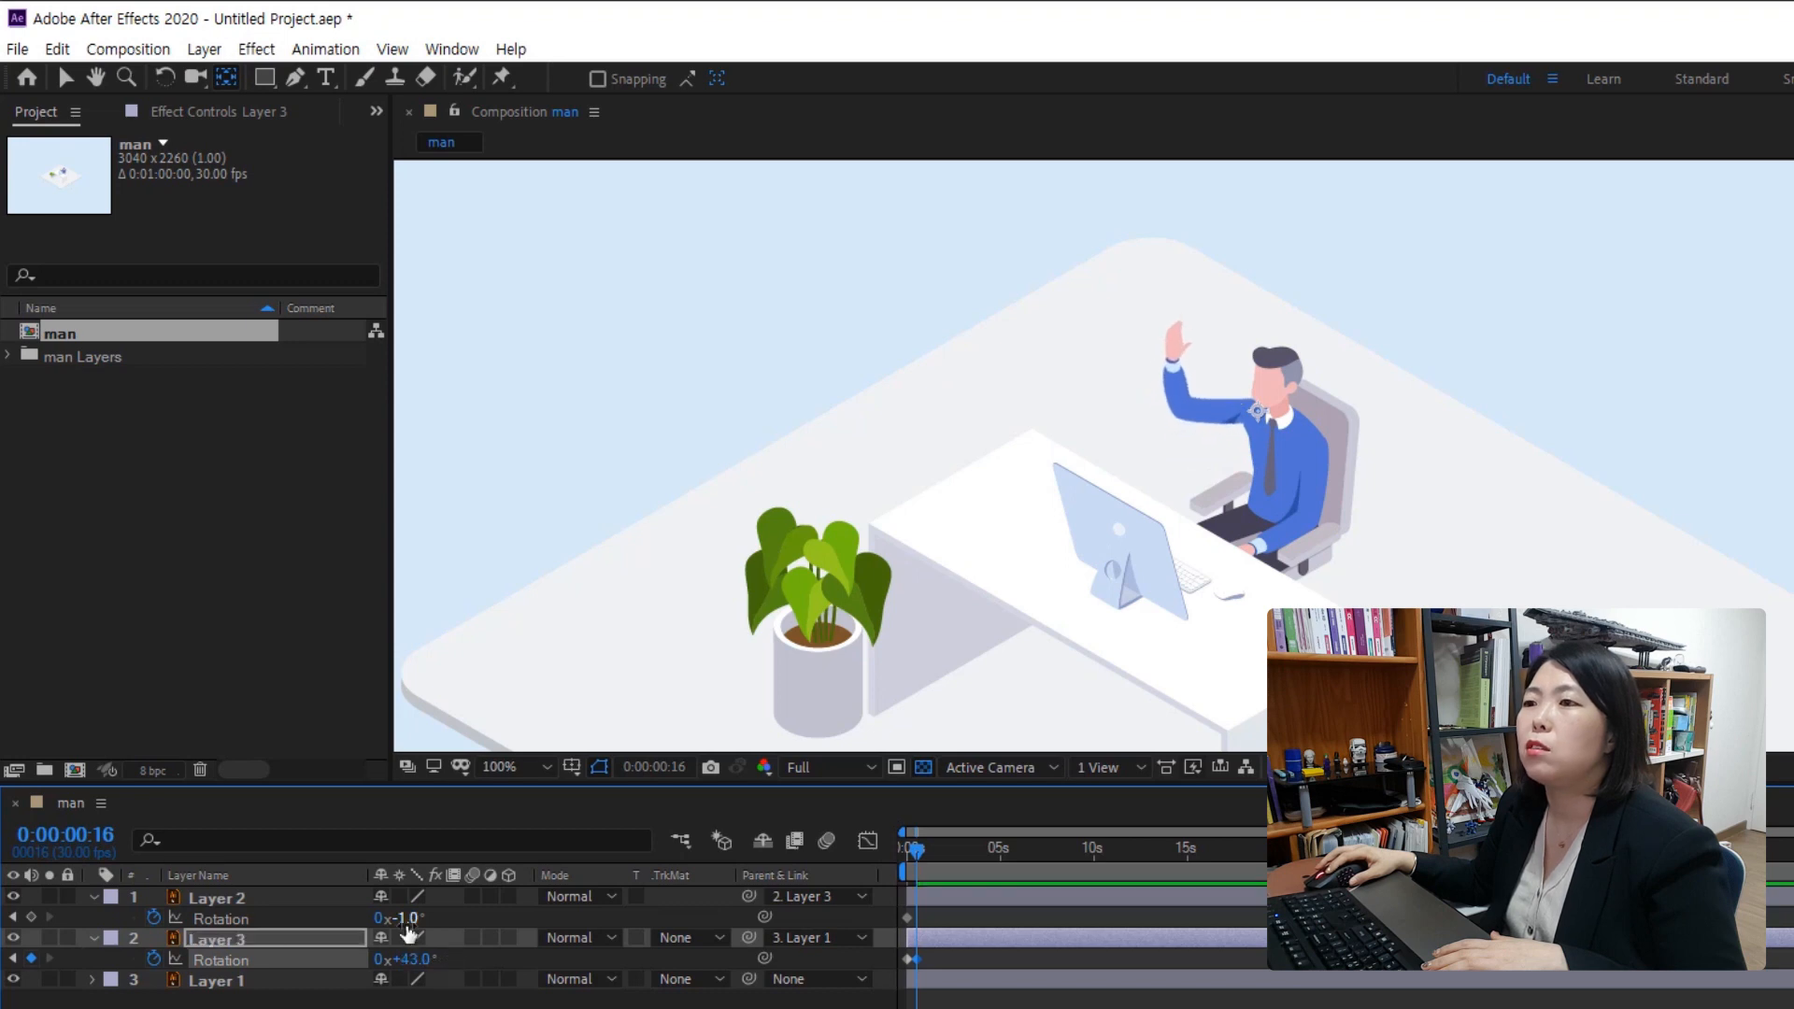
left_click_drag(405, 920, 468, 925)
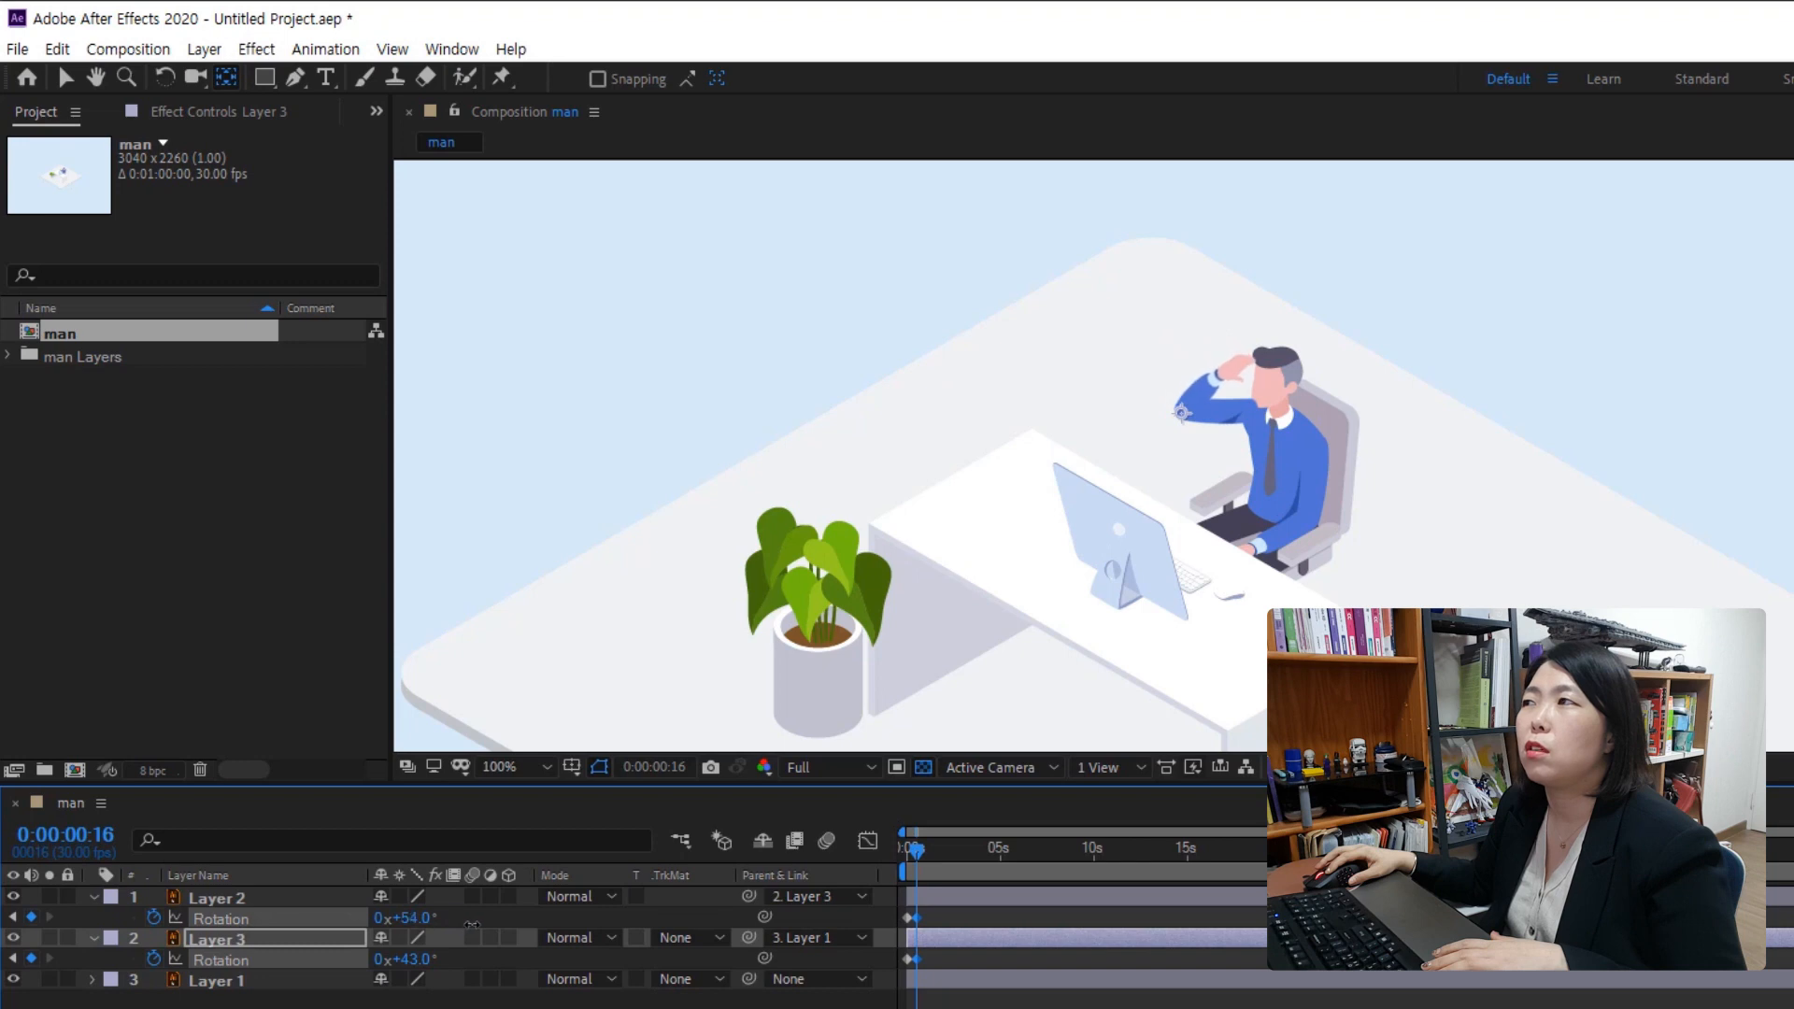
left_click(472, 923)
Scrub through the rotation keyframes to examine the arm movement and return to 0:00:00:00
mouse_move(918, 848)
left_mouse_down()
mouse_move(886, 843)
mouse_move(918, 841)
left_mouse_up()
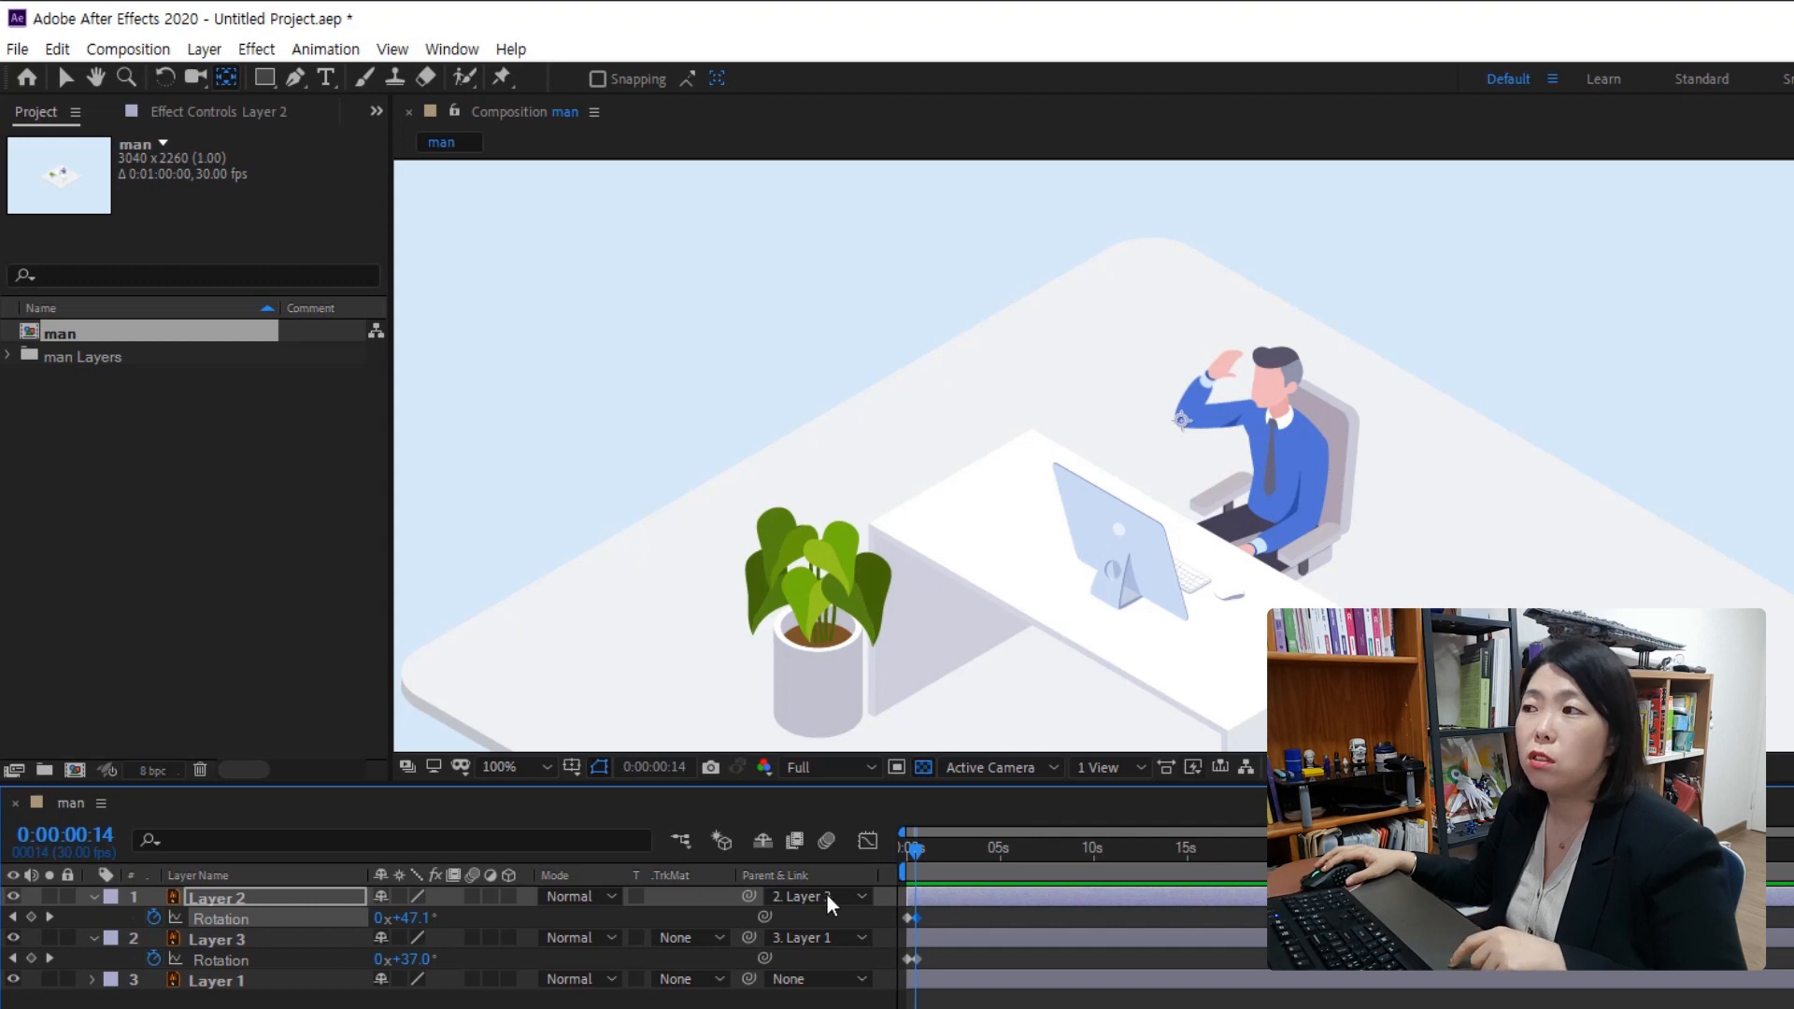
mouse_move(918, 850)
left_mouse_down()
mouse_move(899, 860)
mouse_move(922, 870)
left_mouse_up()
key("Home")
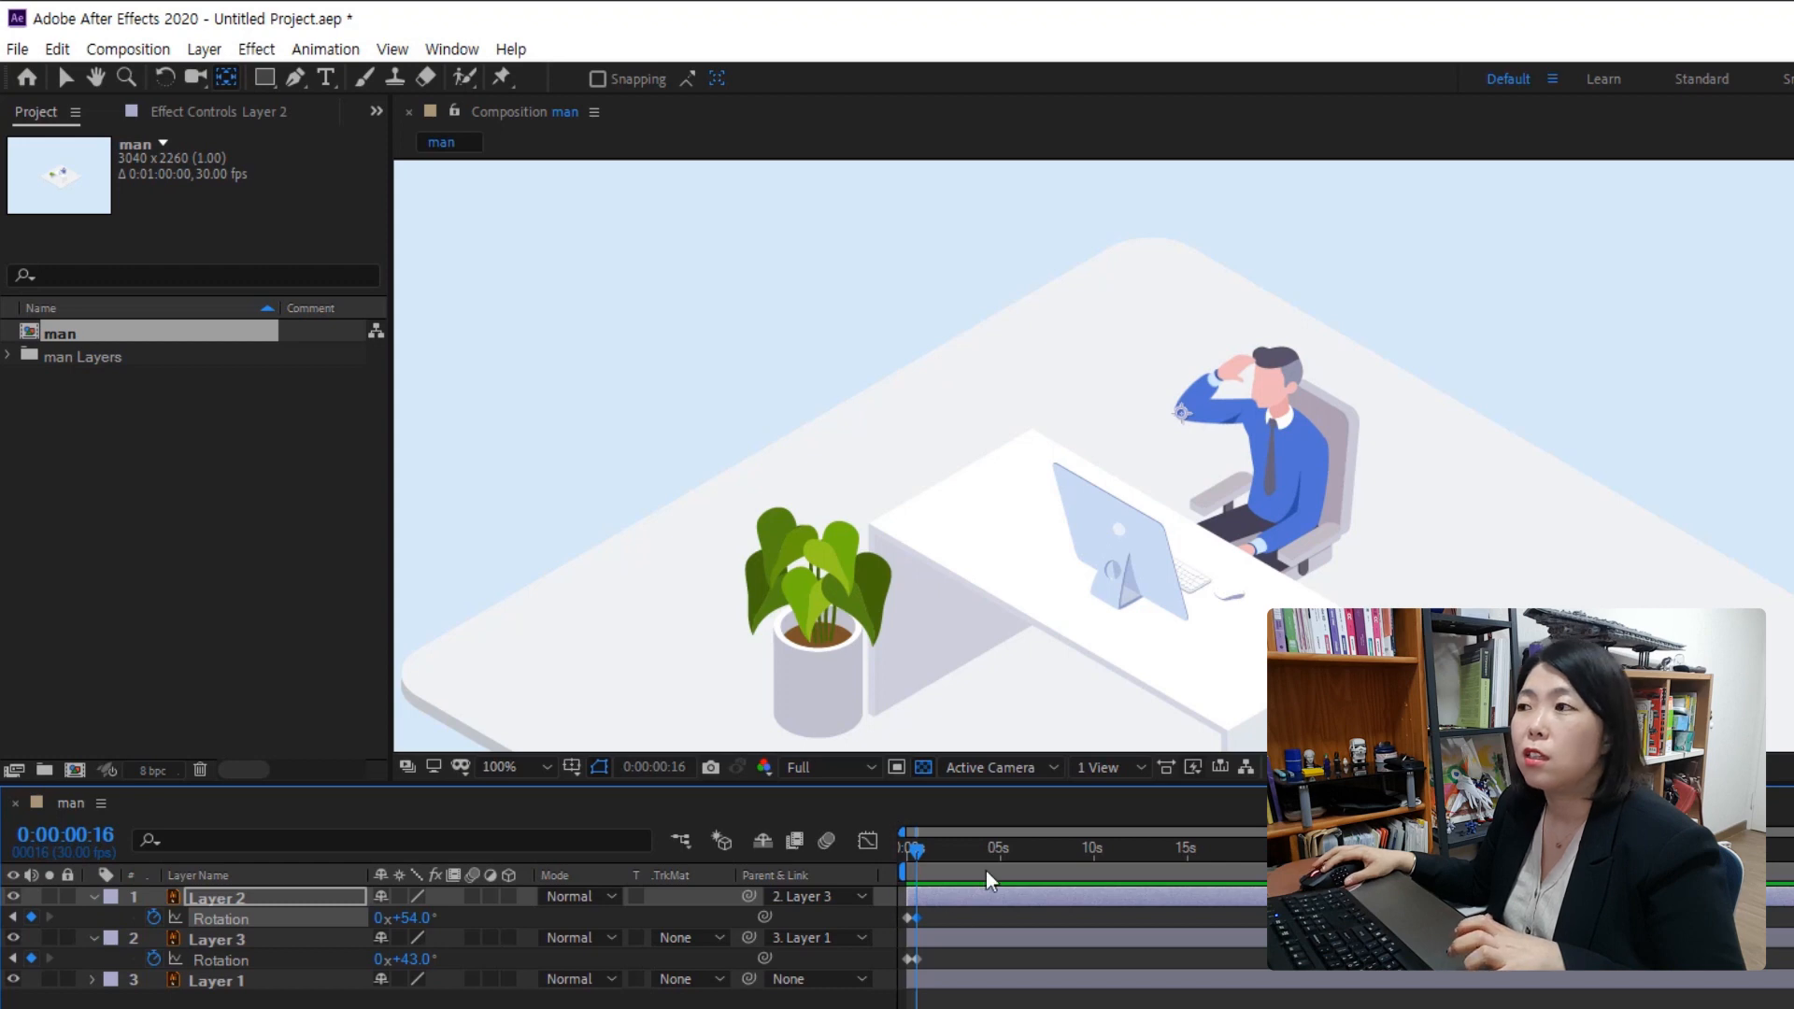
left_click_drag(925, 856, 904, 860)
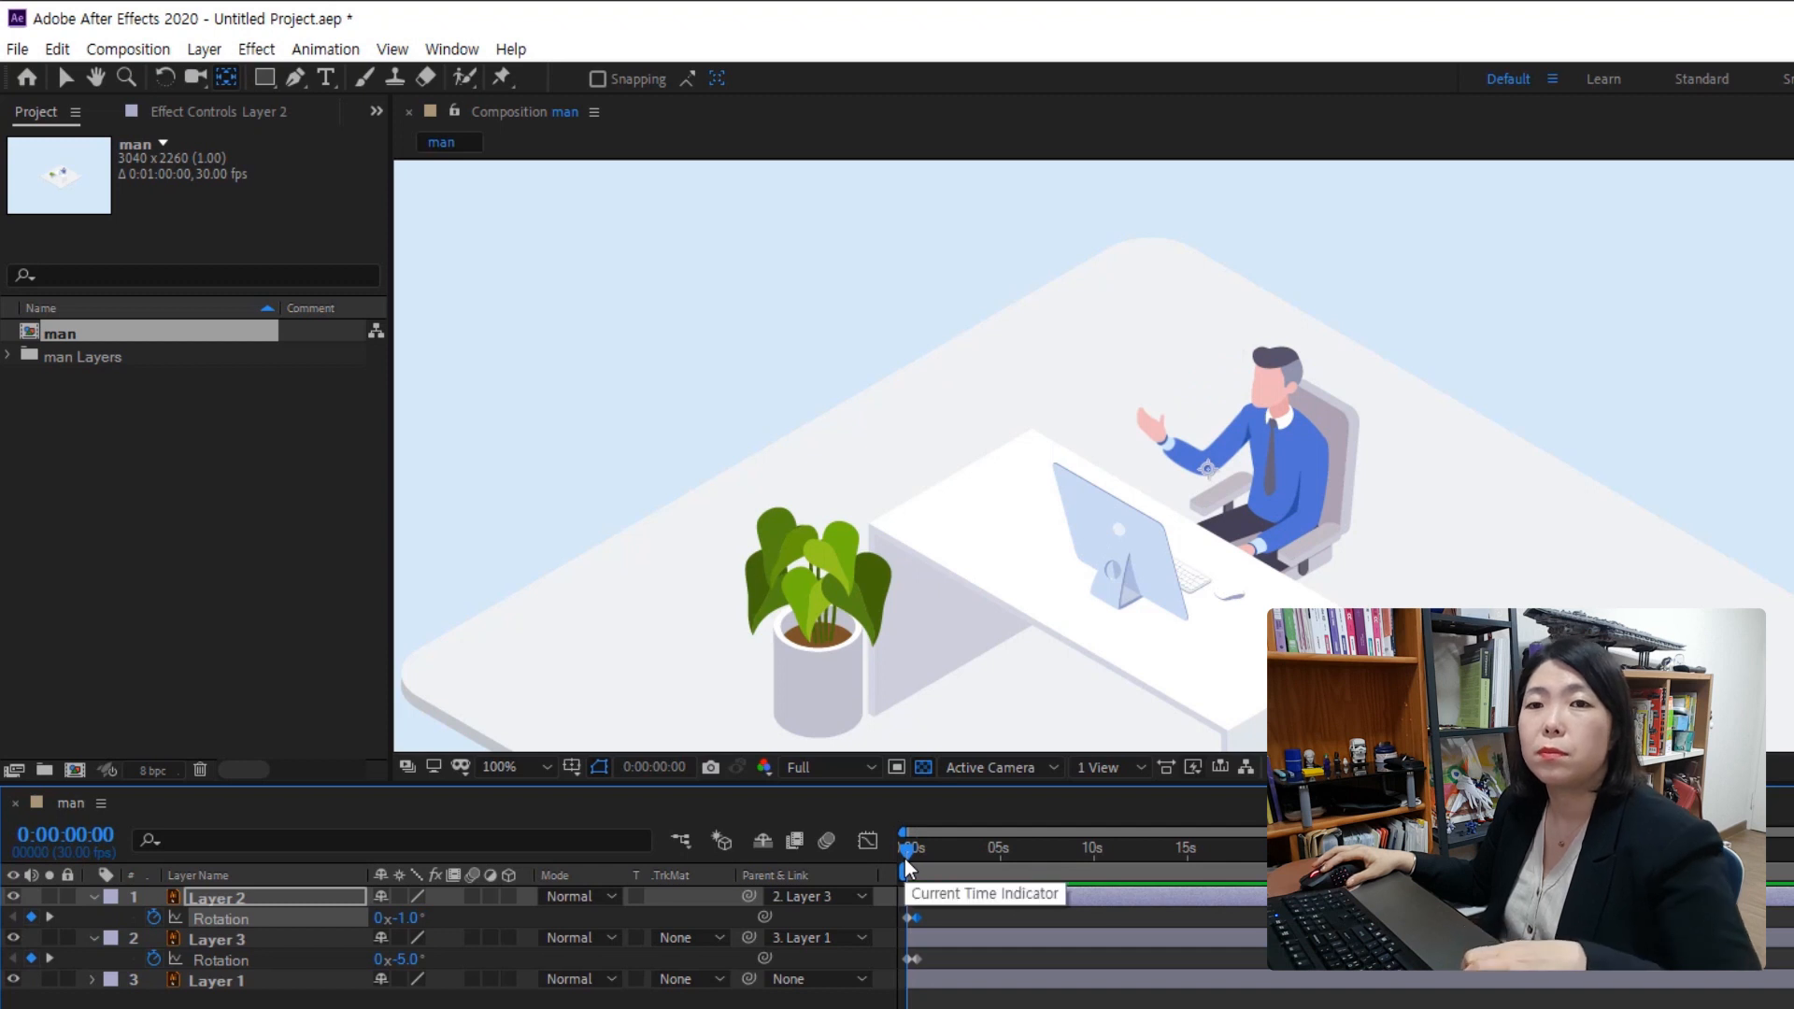